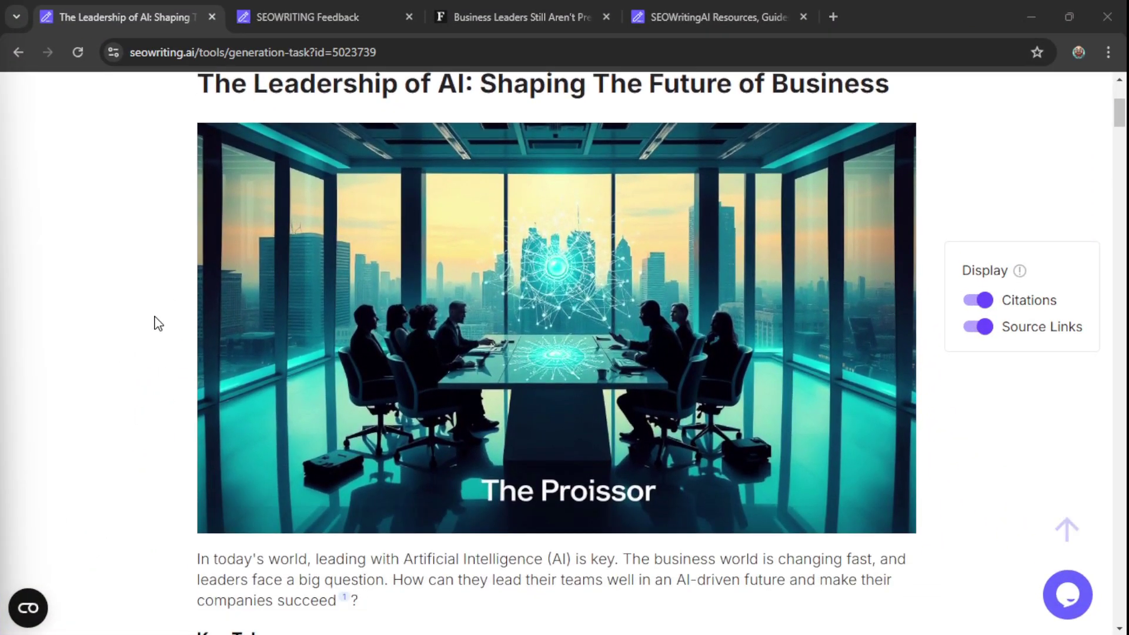
Scroll down through the sections of the generated leadership article.
scroll(159, 323, "down", 10)
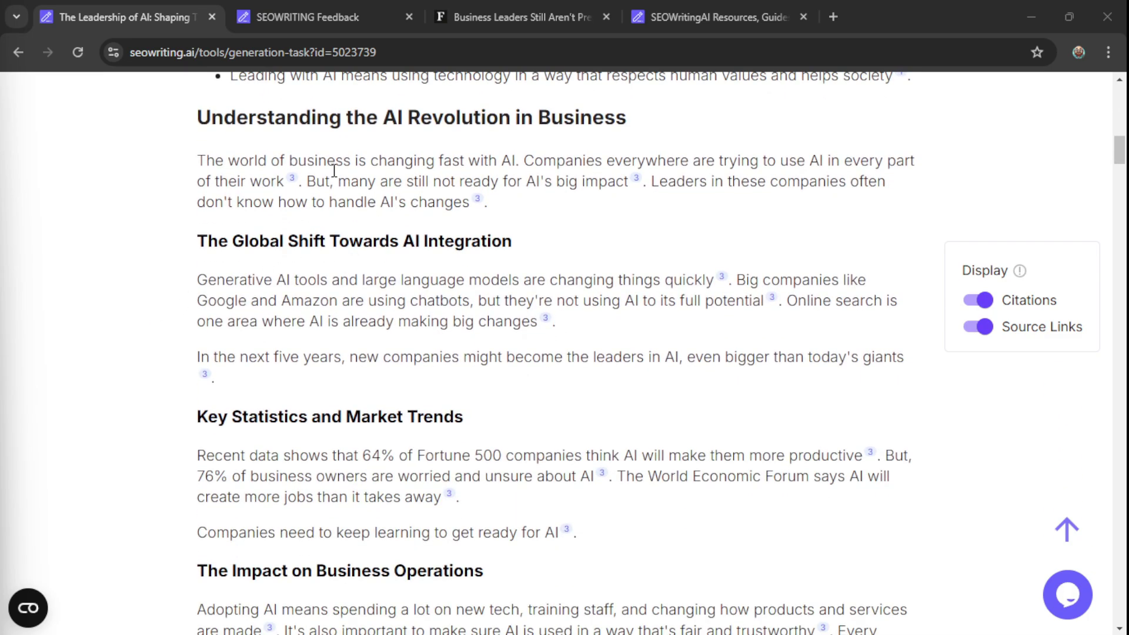
scroll(203, 275, "down", 8)
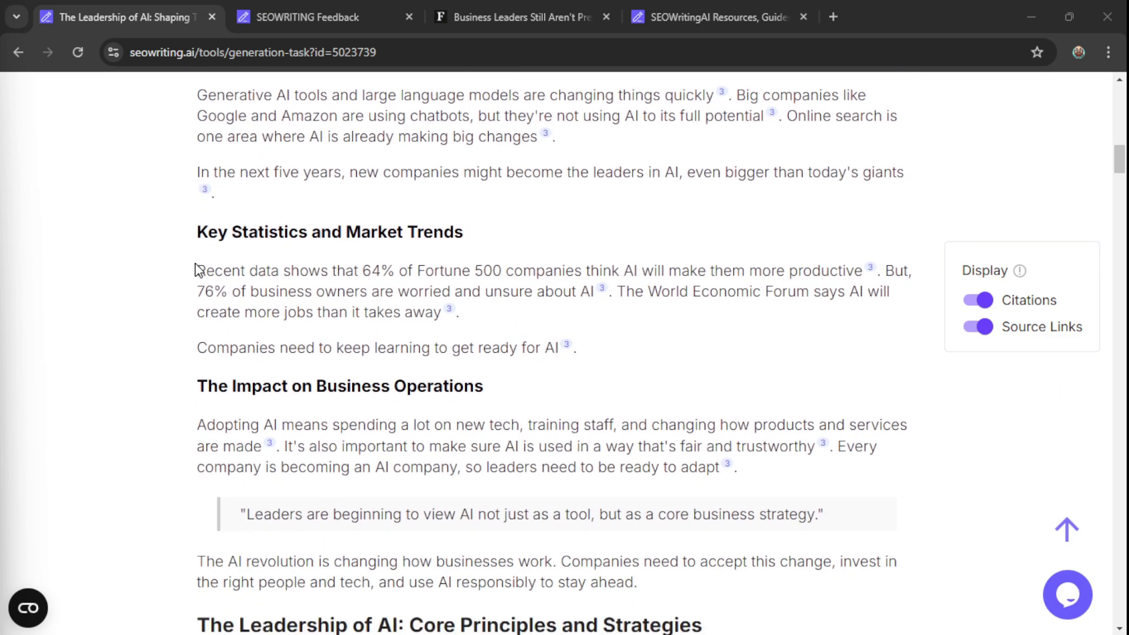
scroll(203, 276, "down", 2)
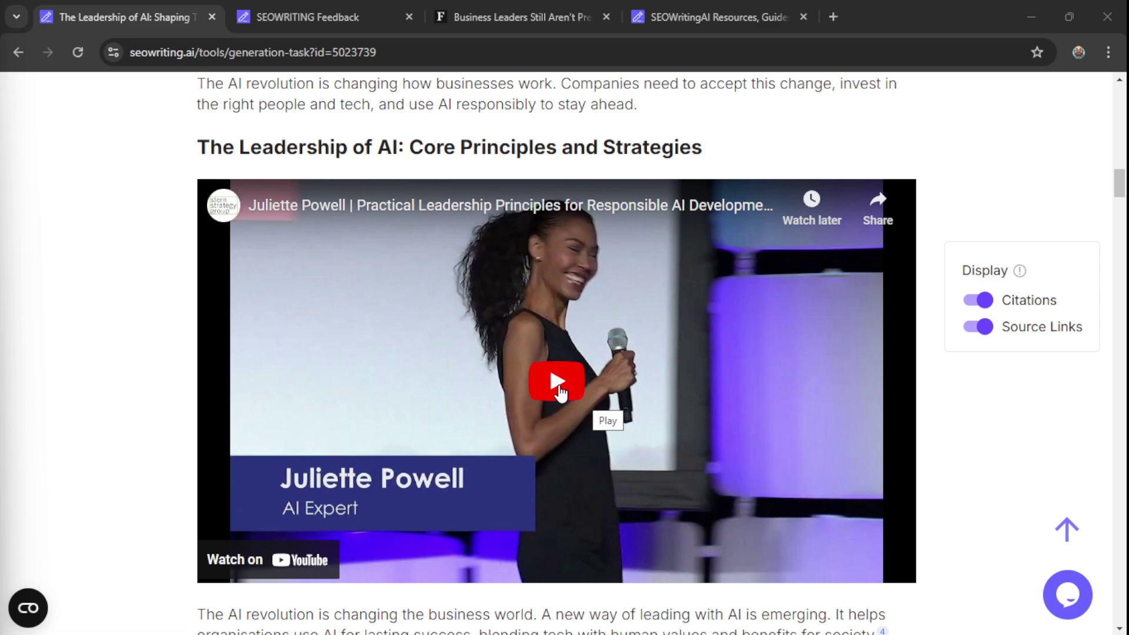
scroll(559, 391, "down", 10)
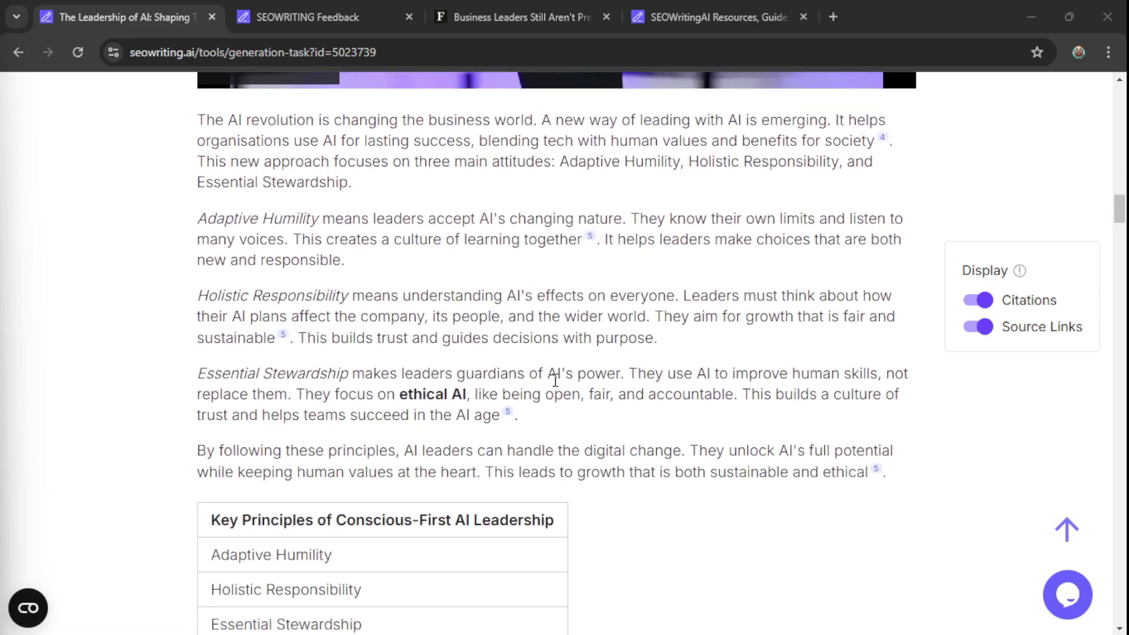
scroll(556, 380, "down", 16)
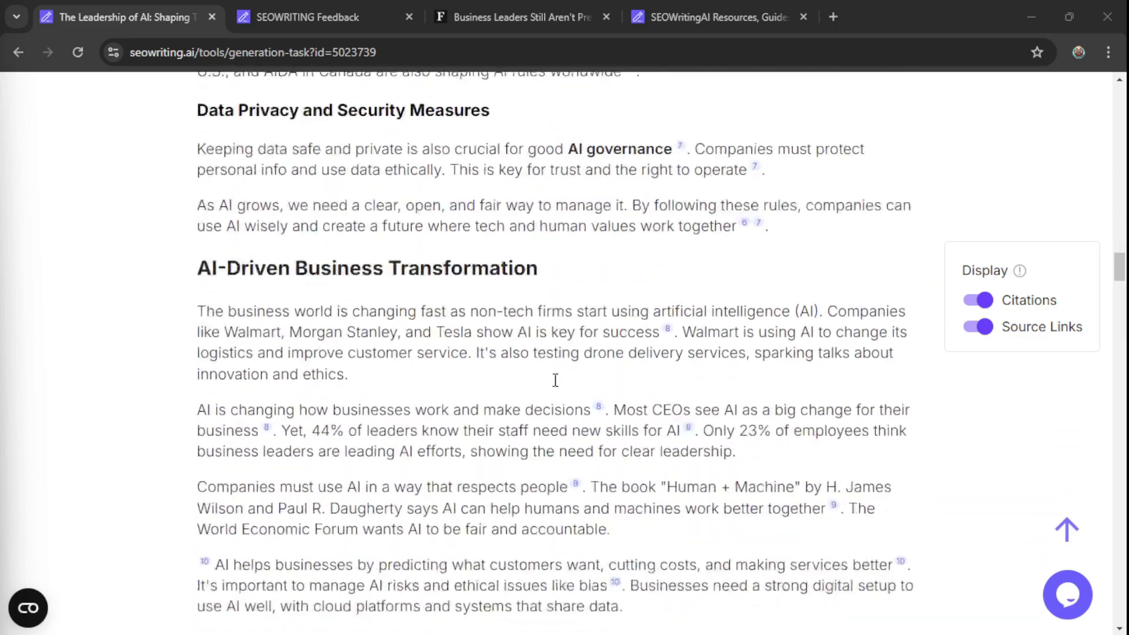
scroll(556, 381, "down", 20)
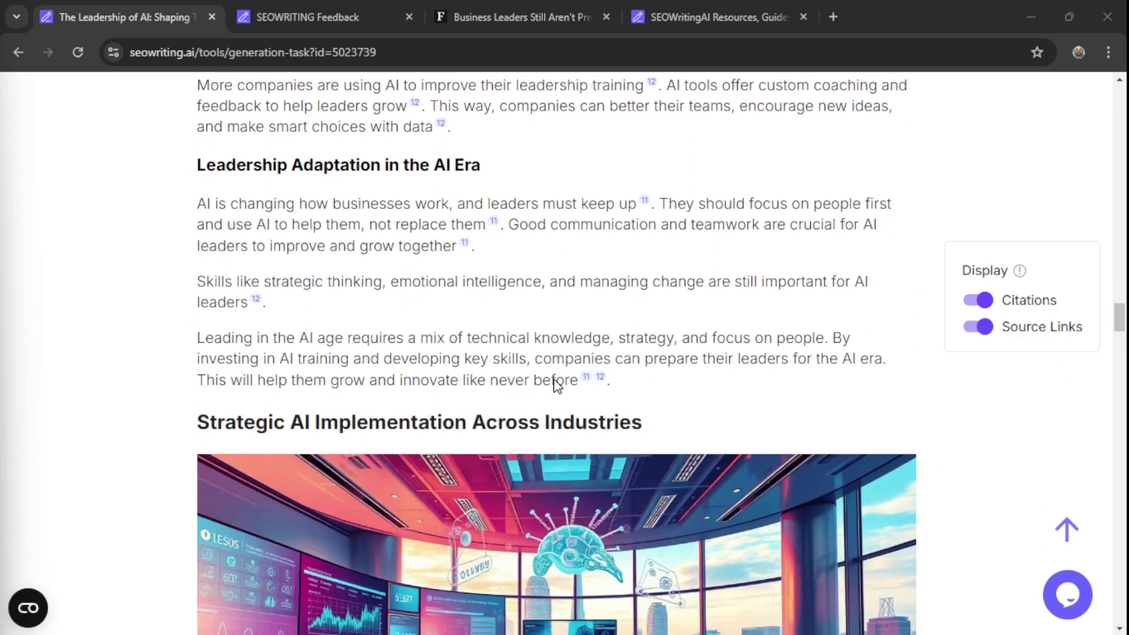
scroll(554, 381, "down", 17)
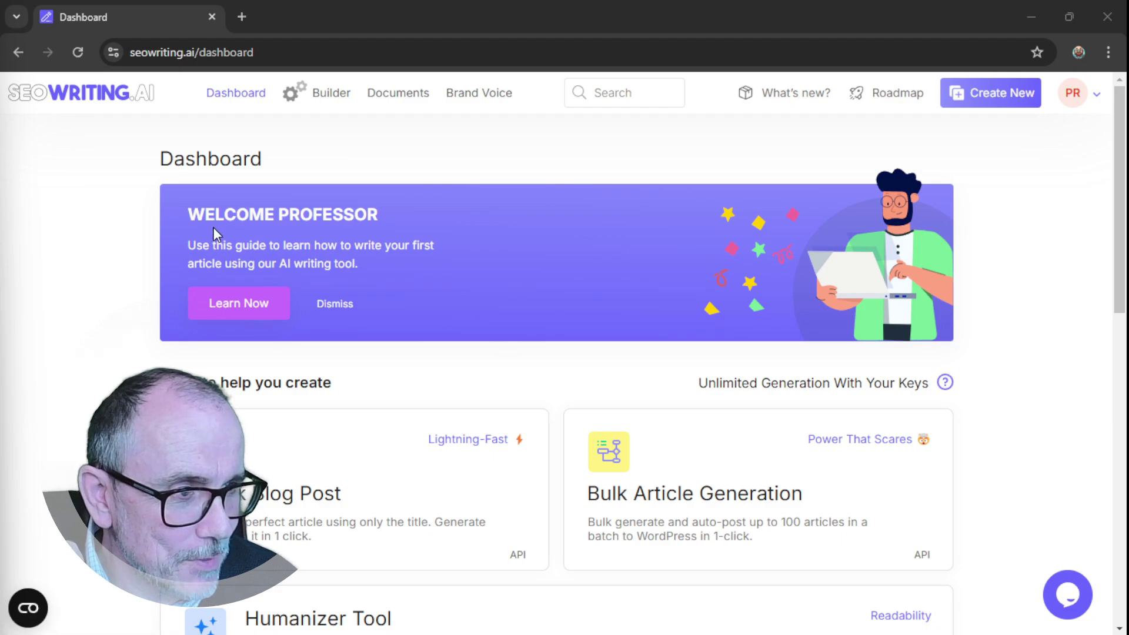
Scroll through the dashboard's tool cards, such as Bulk Article Generation, Humanizer Tool and templates.
scroll(389, 382, "down", 4)
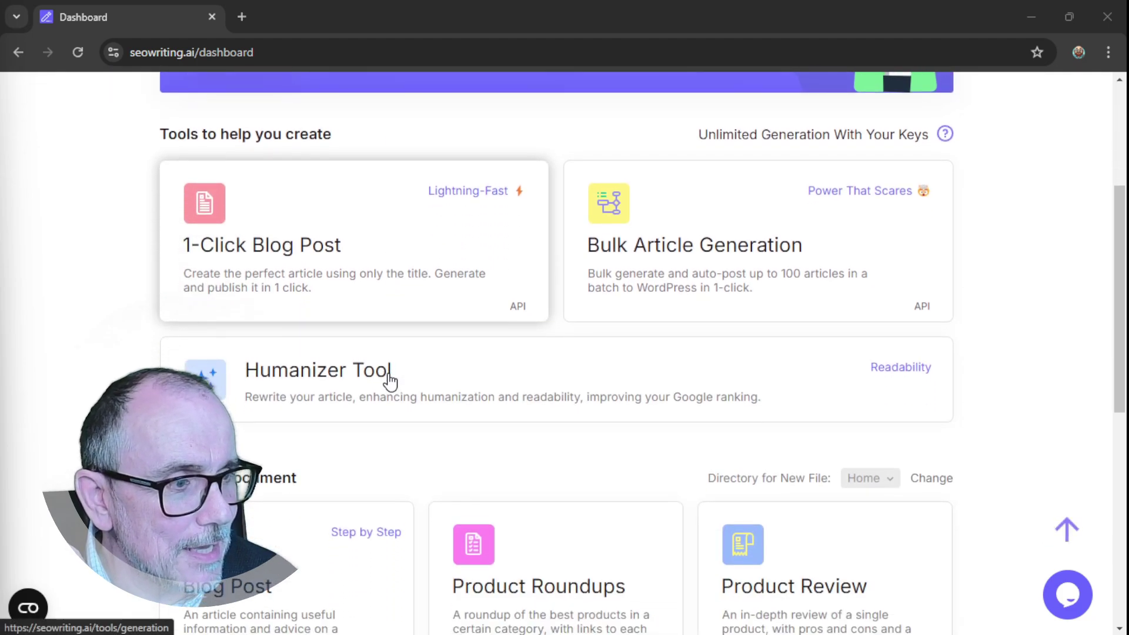
scroll(389, 382, "down", 1)
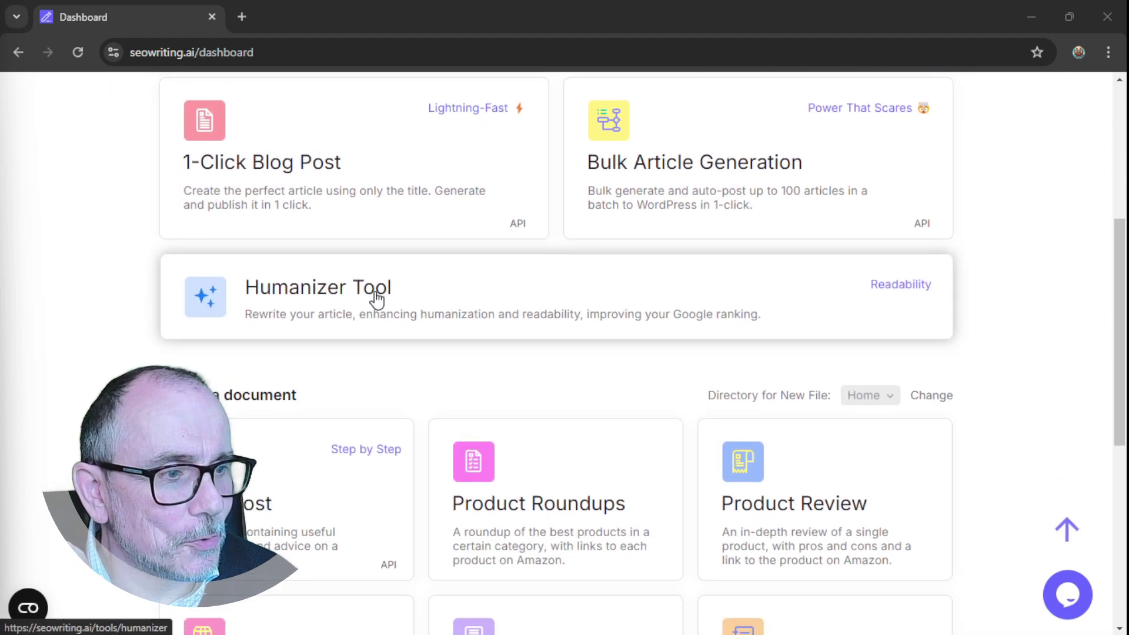
scroll(530, 506, "down", 3)
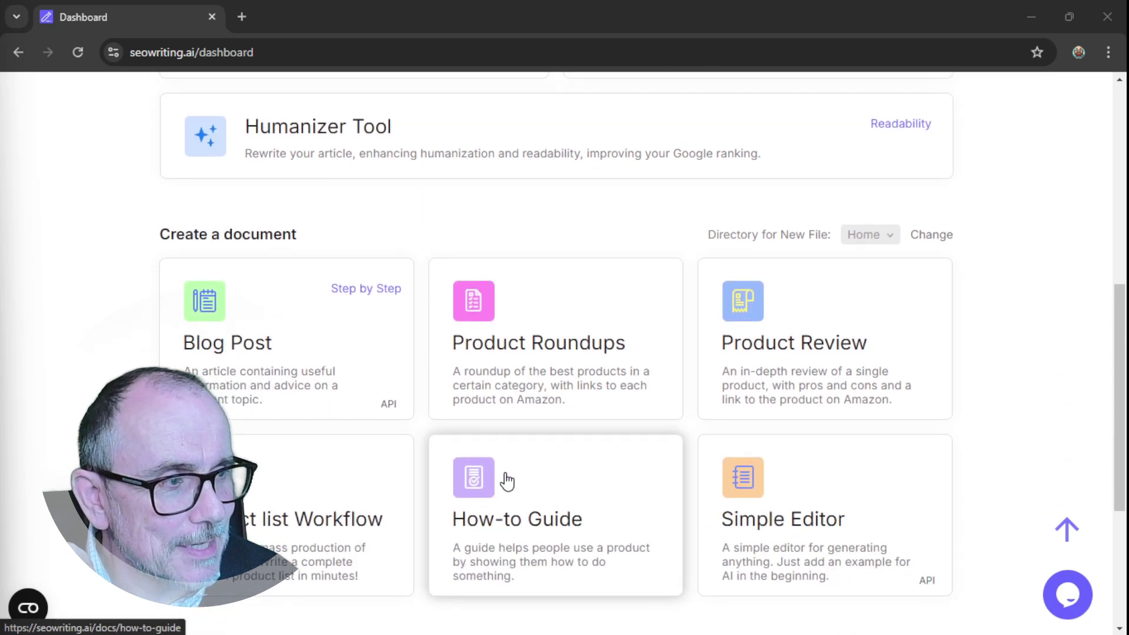
scroll(505, 482, "up", 6)
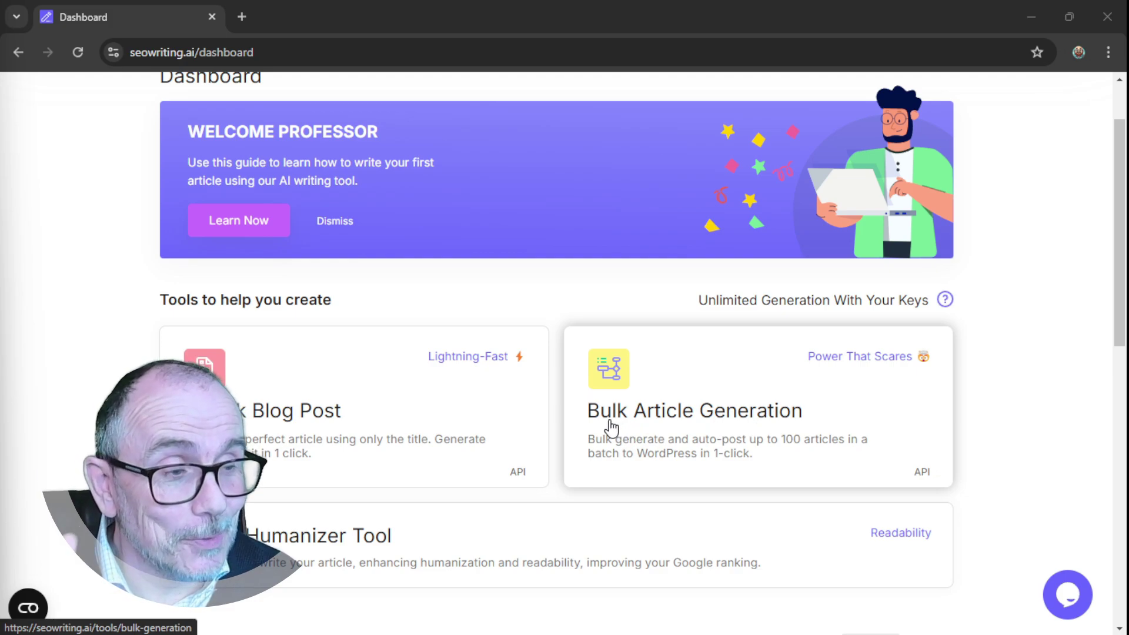
Start a 1-Click Blog Post with keyword 'The leadership around our use of AI' and a generated title.
left_click(365, 406)
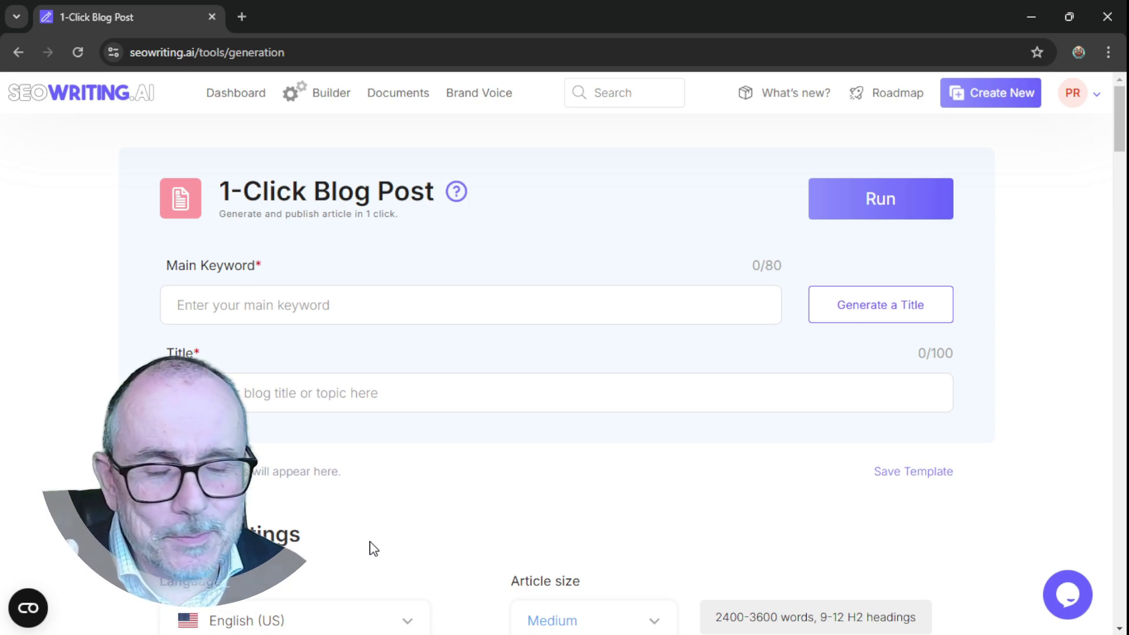
type("The leadership around our use of AI")
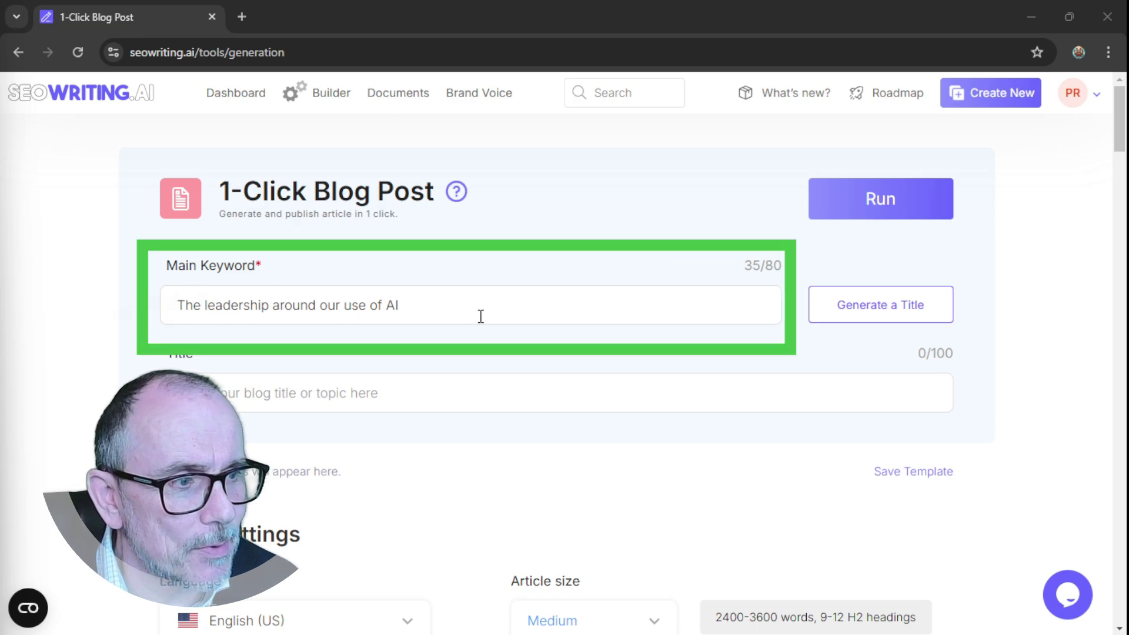
left_click(846, 314)
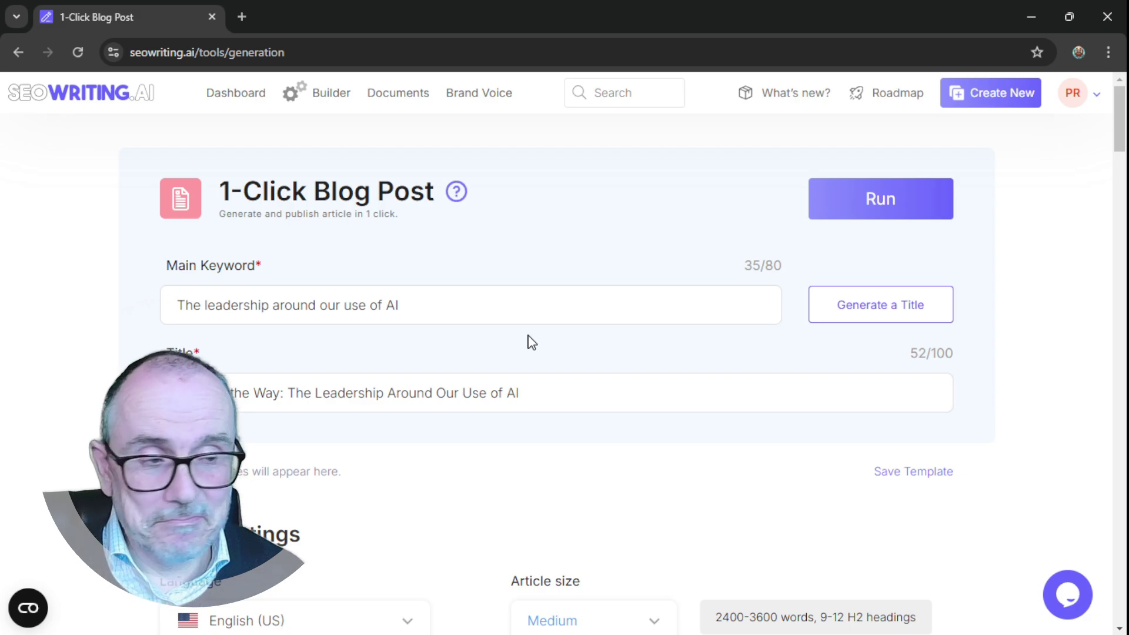
scroll(532, 342, "down", 4)
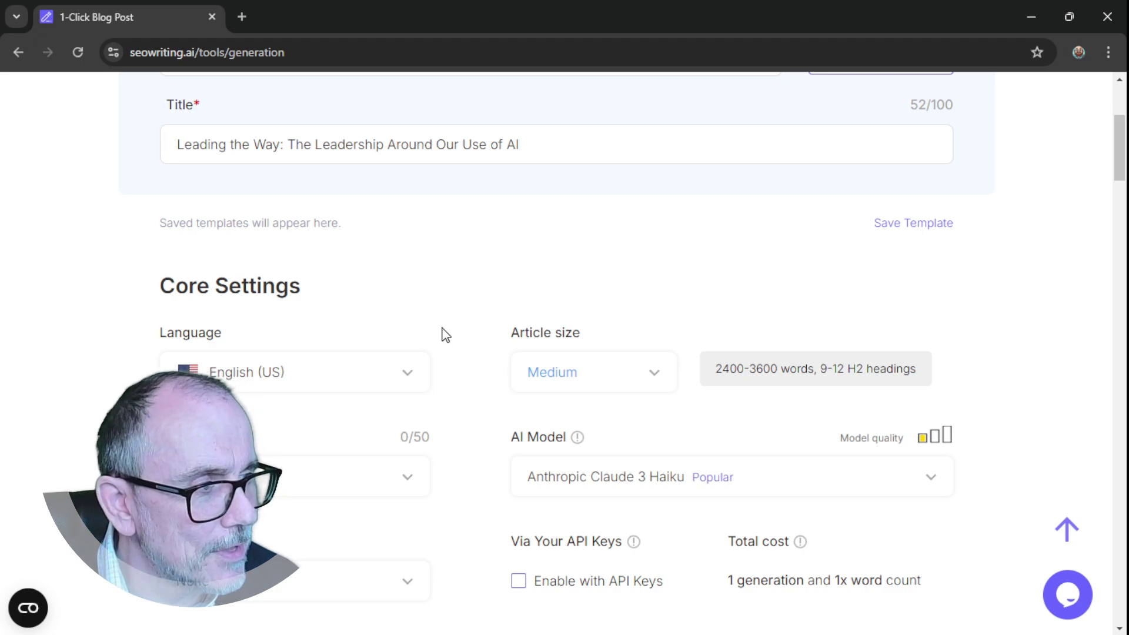
Switch the article language to English (UK).
scroll(441, 333, "down", 1)
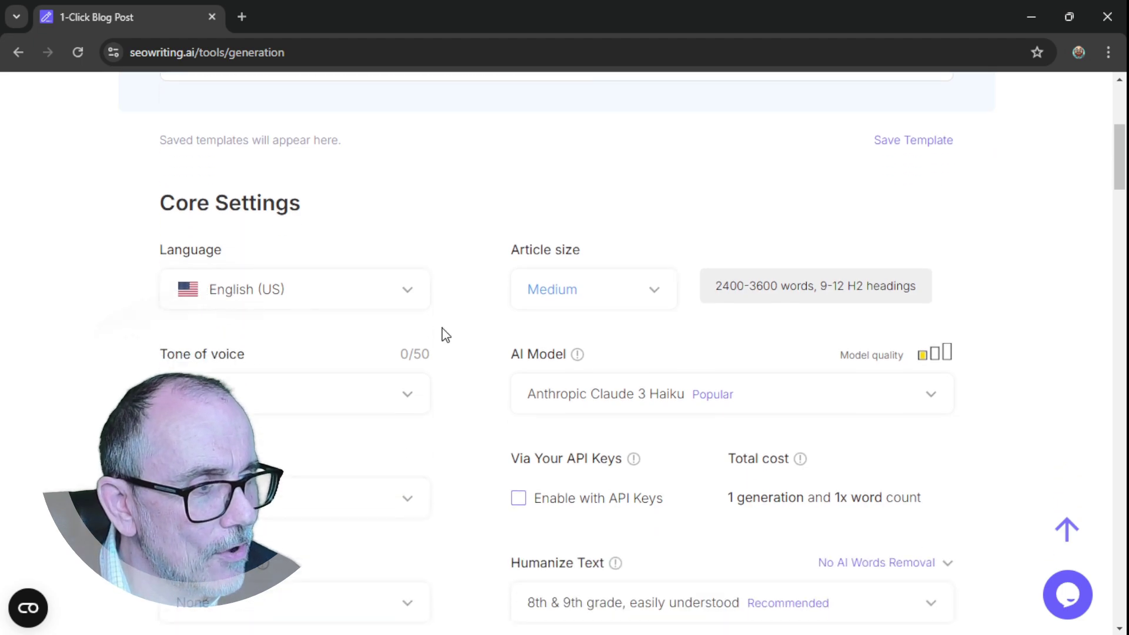
left_click(410, 295)
left_click(251, 395)
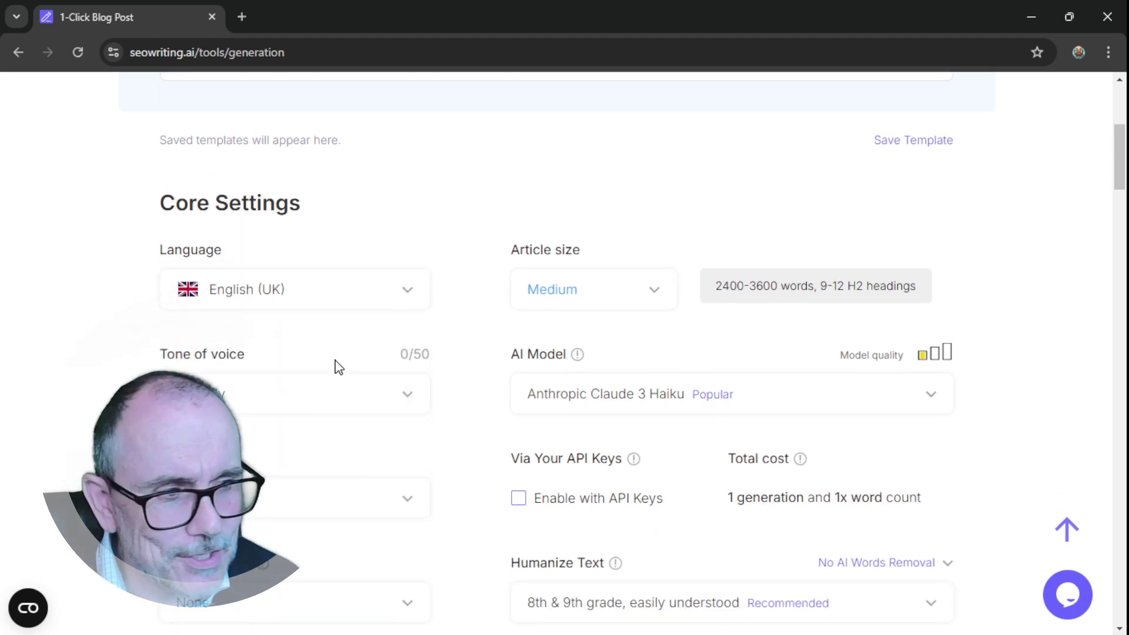
Try article sizes X-Small through Large, settle on Medium, and set tone of voice to Informational.
left_click(657, 297)
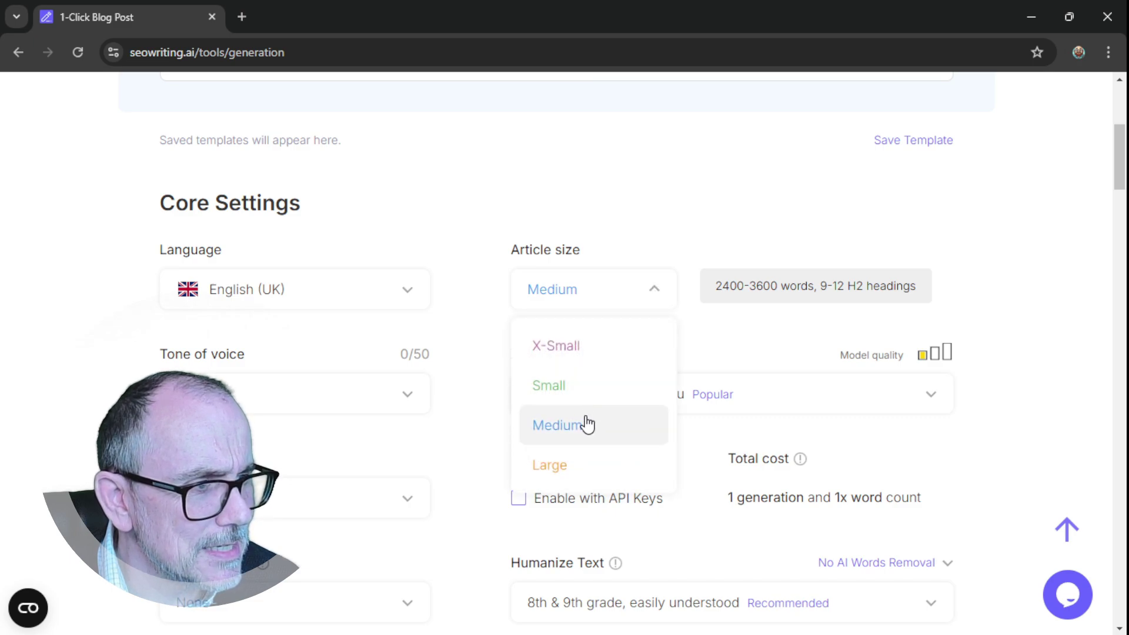
left_click(574, 353)
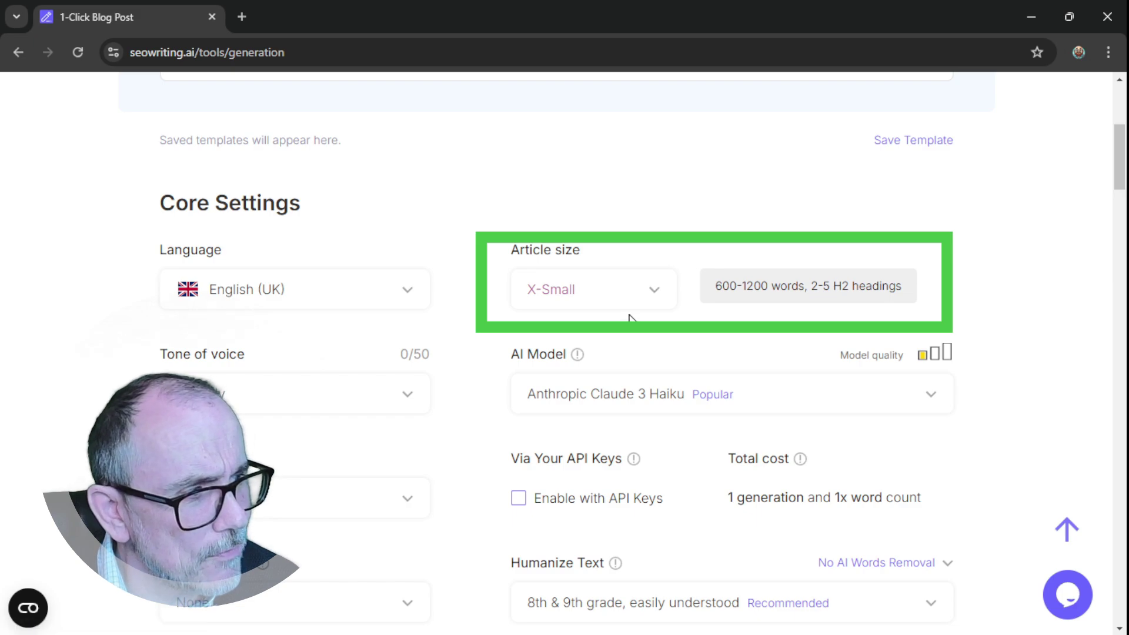
left_click(657, 299)
key("Down")
key("Return")
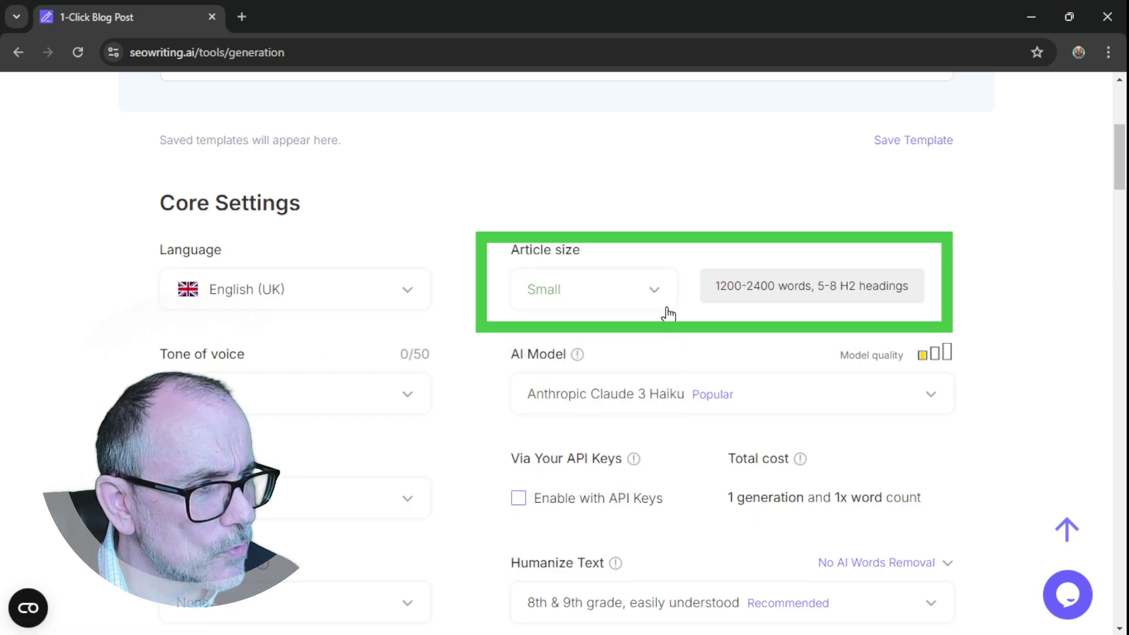
left_click(654, 297)
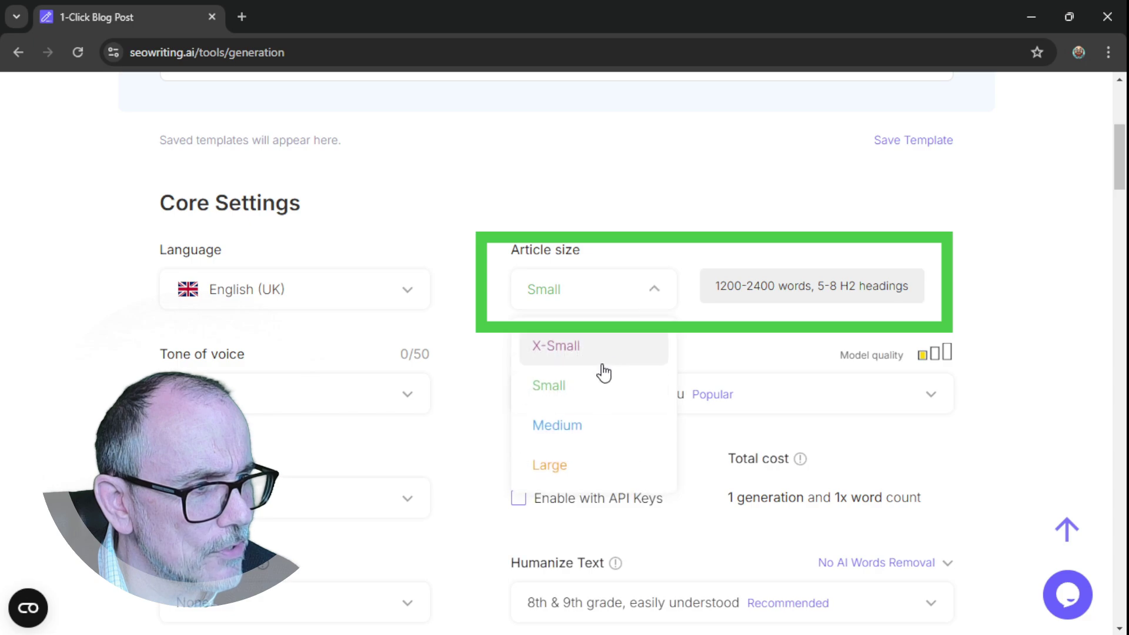
key("Down")
key("Return")
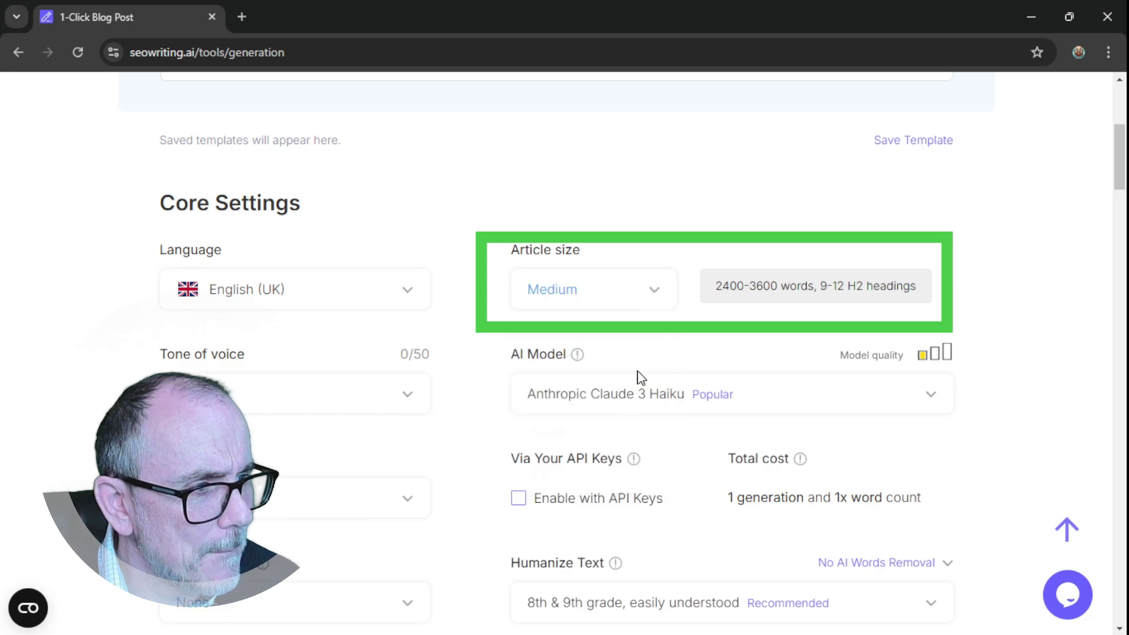
left_click(656, 300)
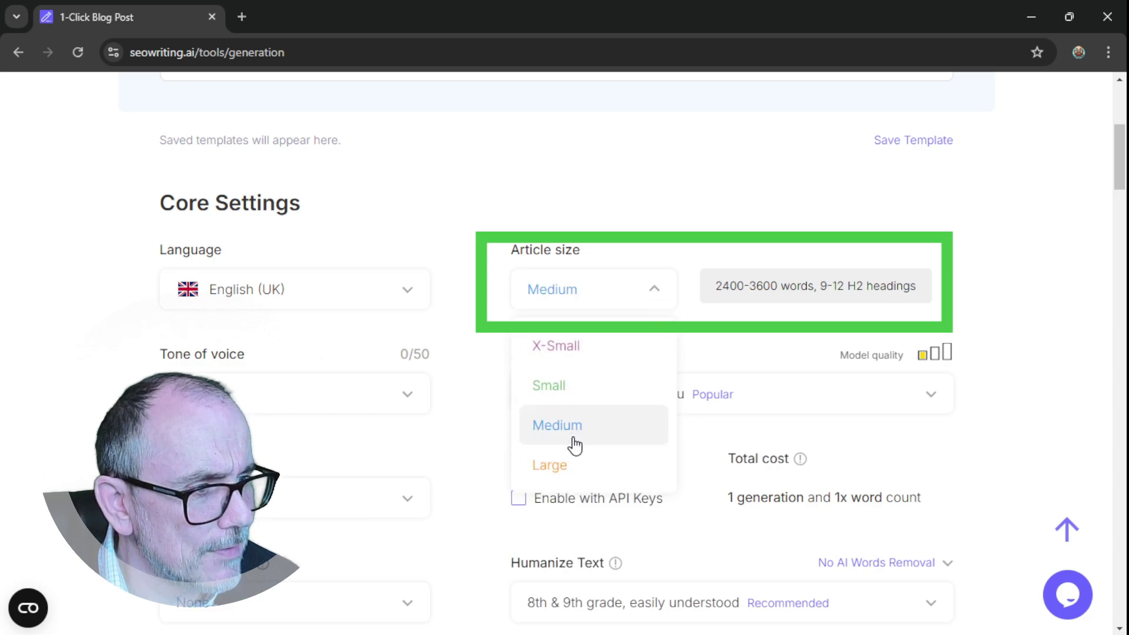
left_click(559, 466)
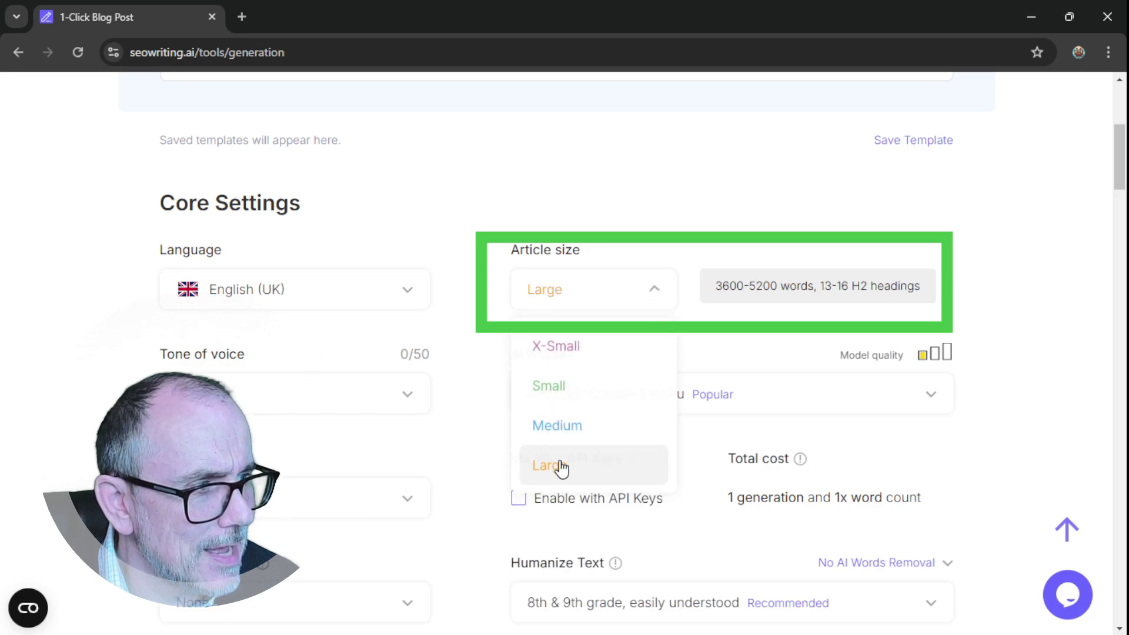
left_click(657, 300)
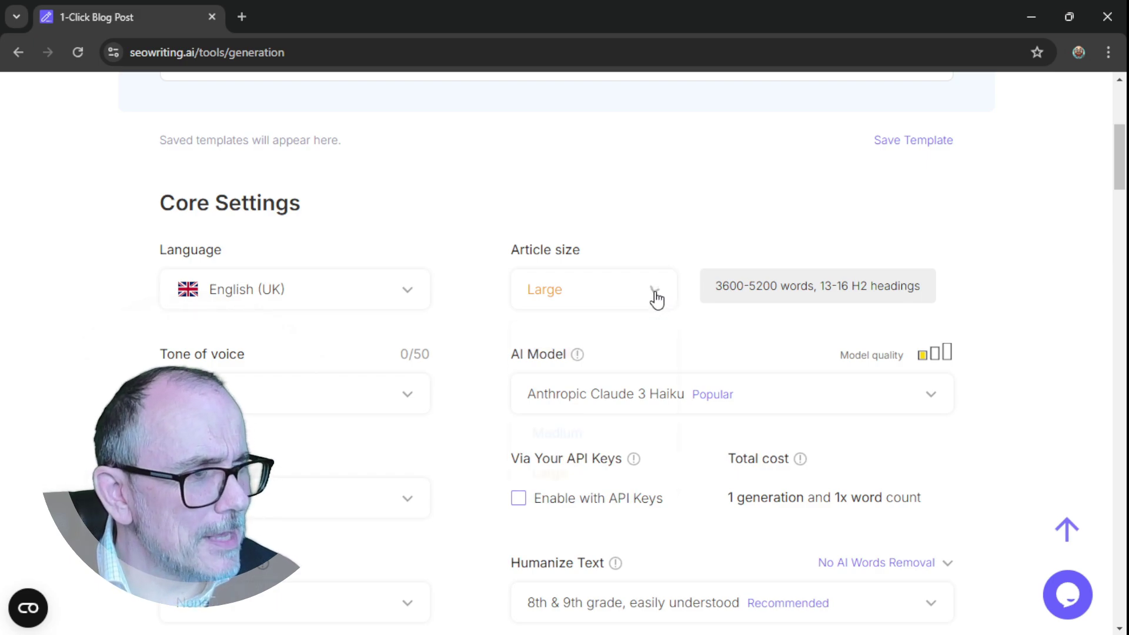
left_click(559, 431)
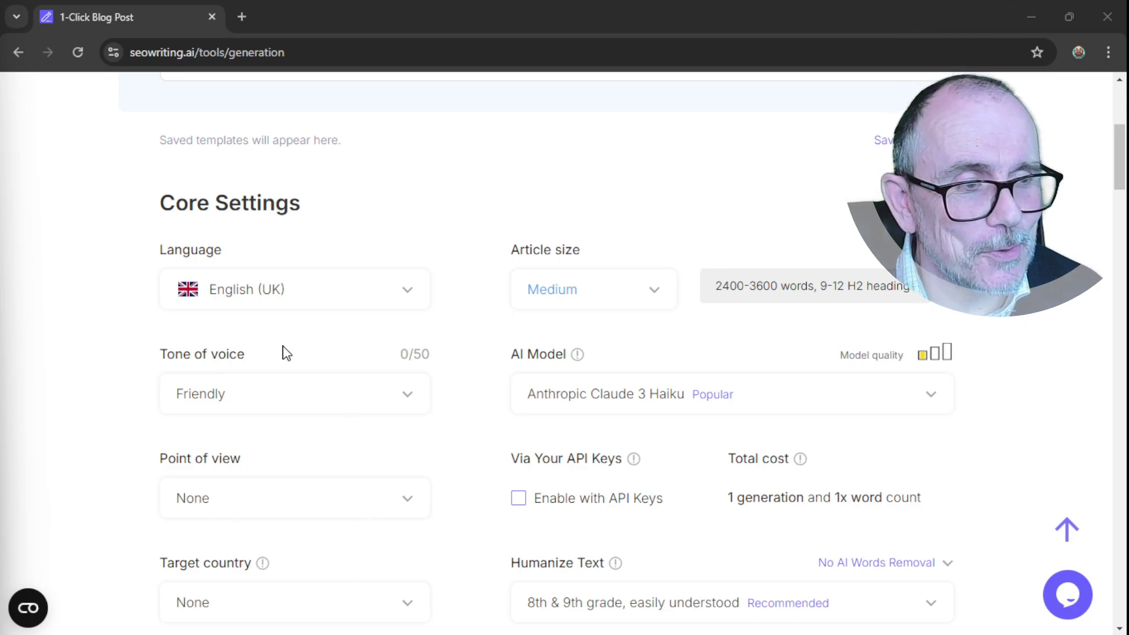
left_click(407, 402)
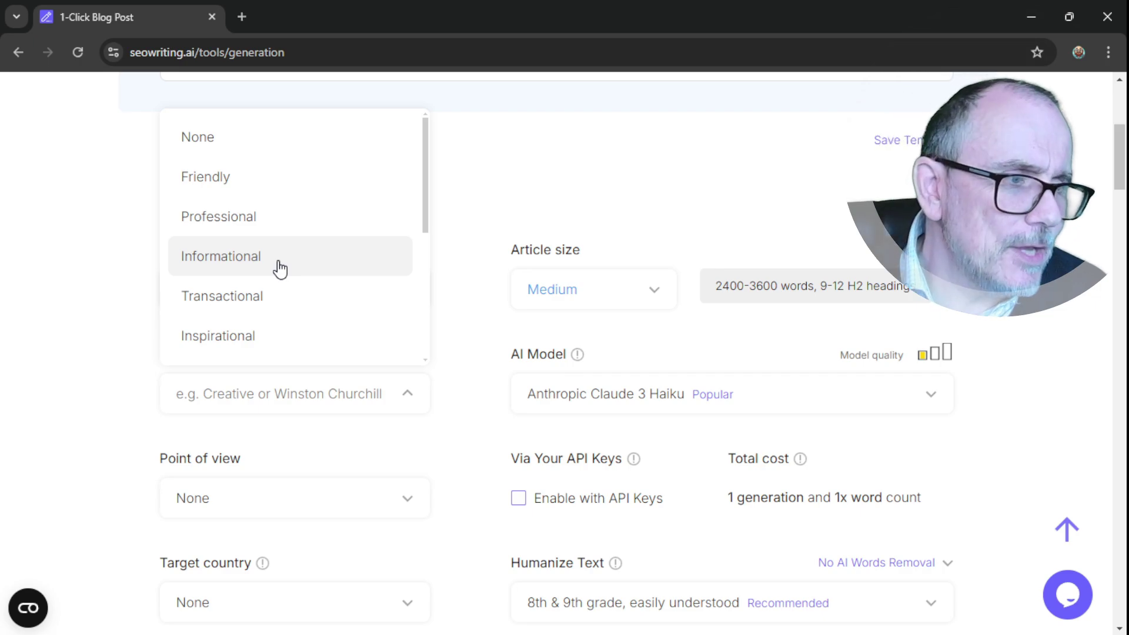
left_click(248, 263)
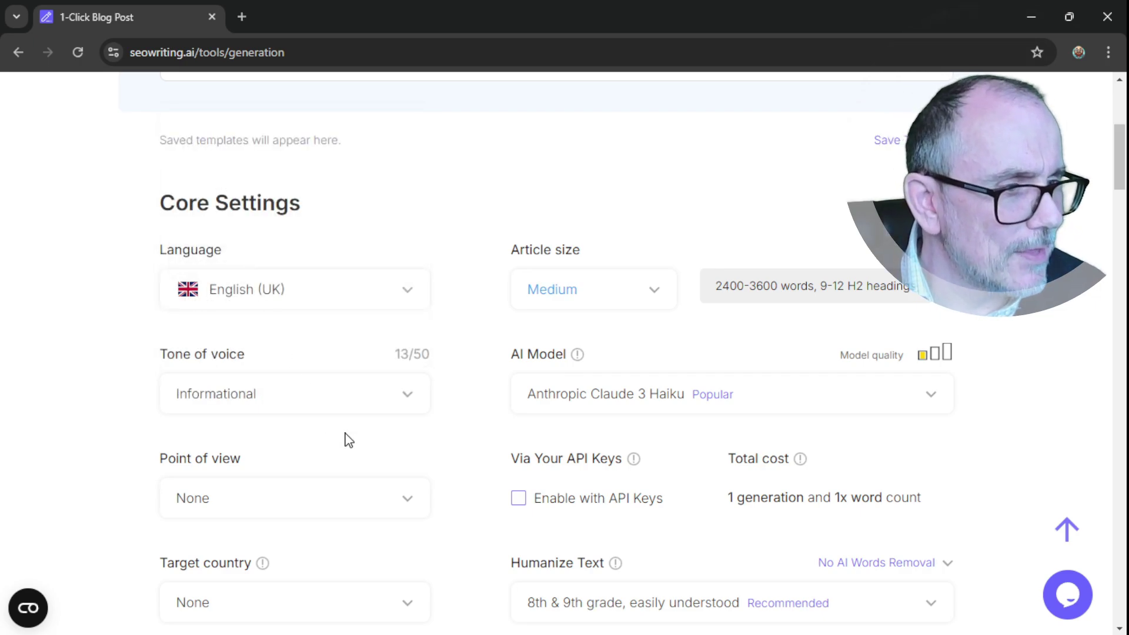
Choose Anthropic Claude 3.5 Sonnet as the AI model, raising the cost to 4 generations.
scroll(348, 440, "down", 1)
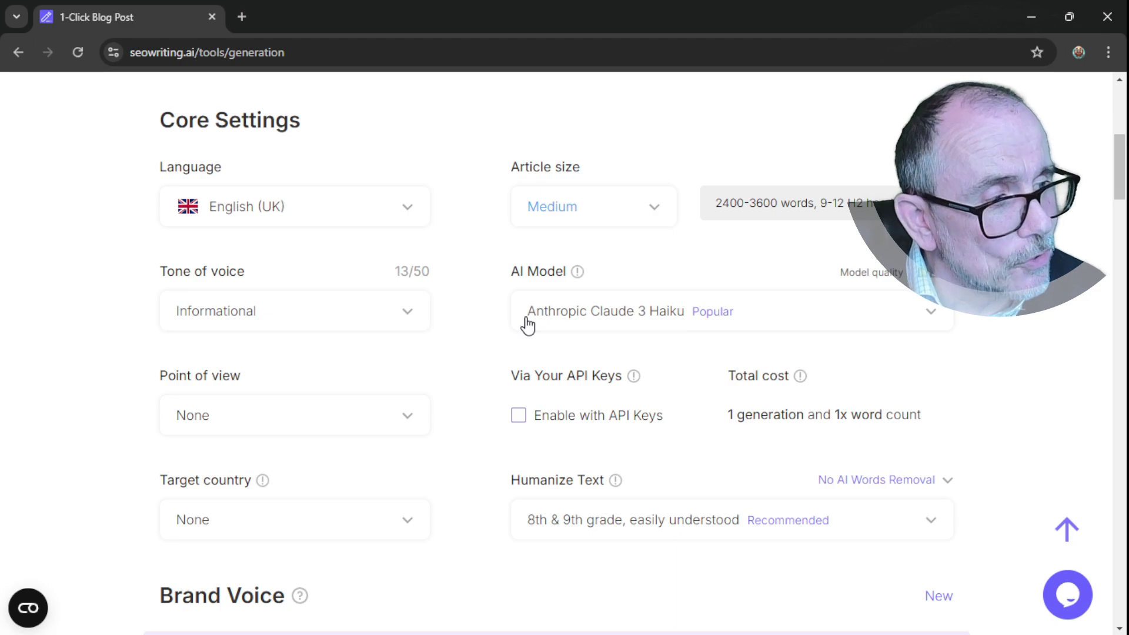
left_click(936, 314)
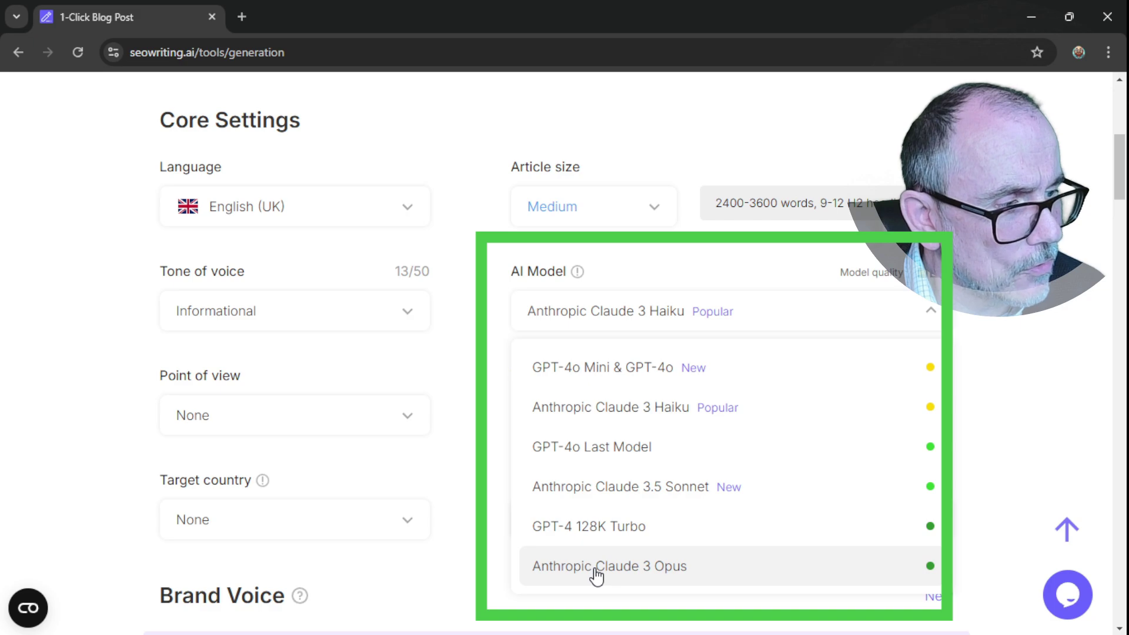
scroll(610, 525, "down", 1)
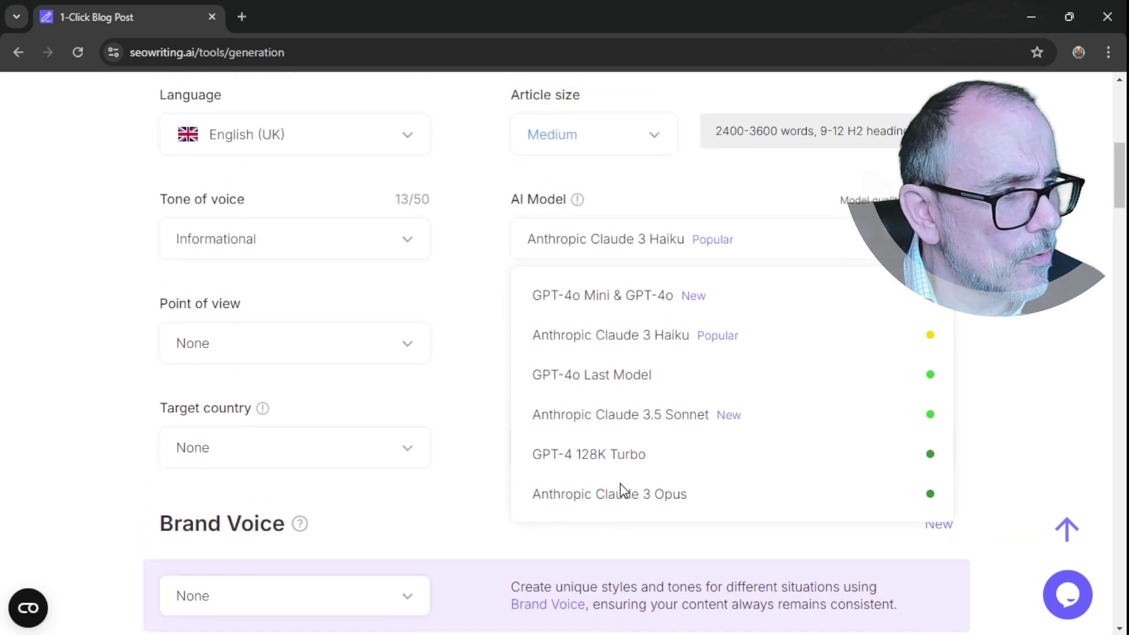
scroll(620, 488, "up", 1)
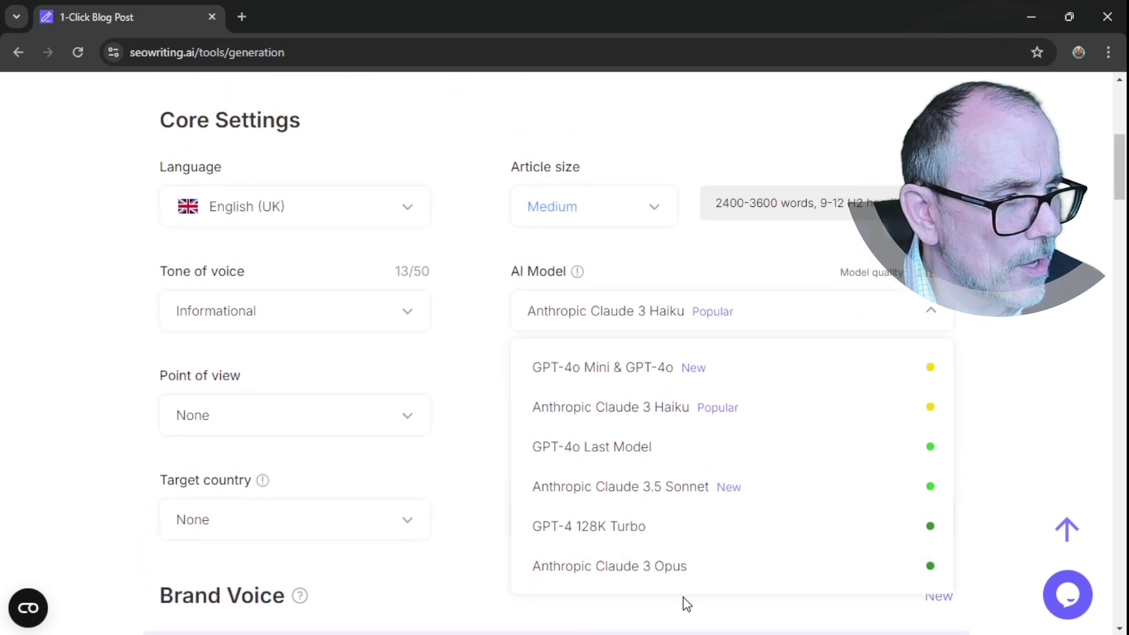
left_click(629, 496)
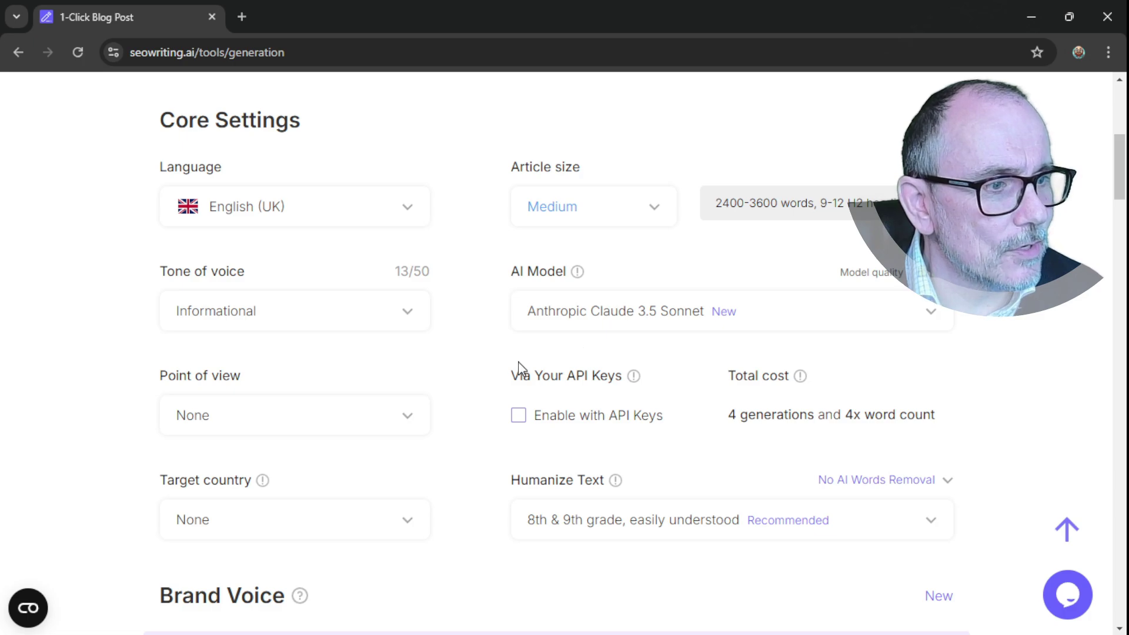
Set point of view to First person singular and target country to United Kingdom.
left_click(409, 415)
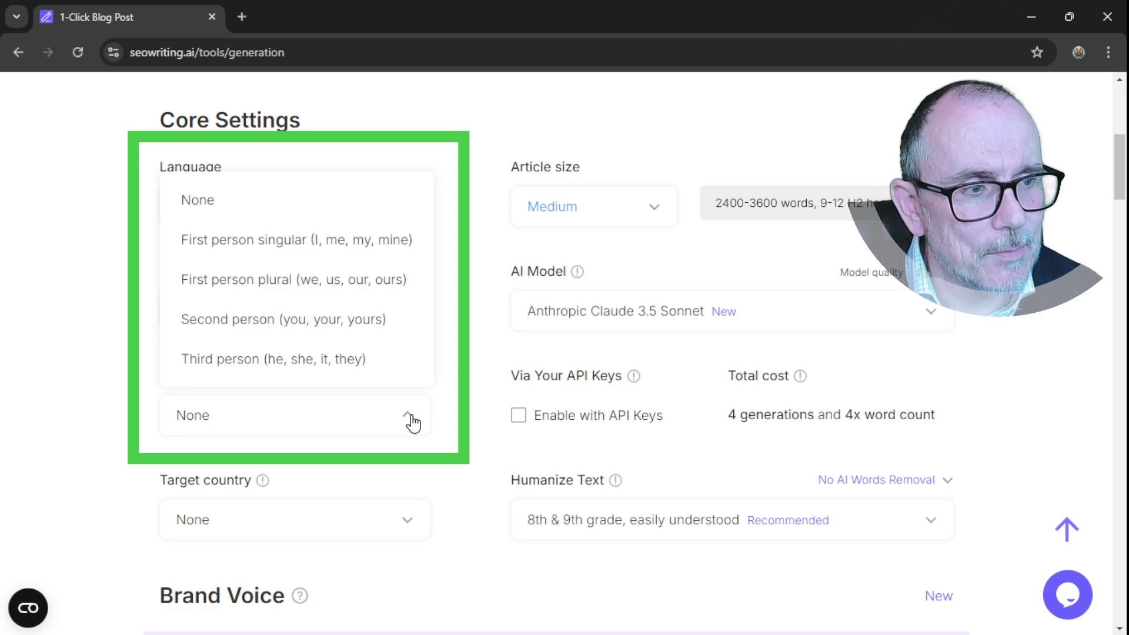
left_click(265, 248)
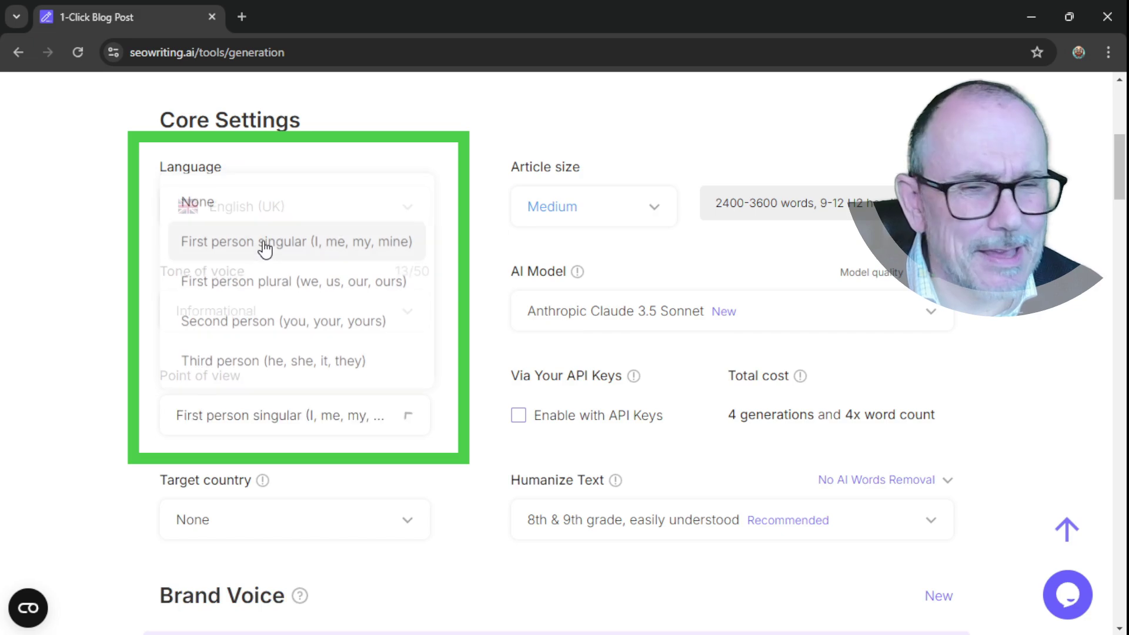
scroll(444, 454, "down", 2)
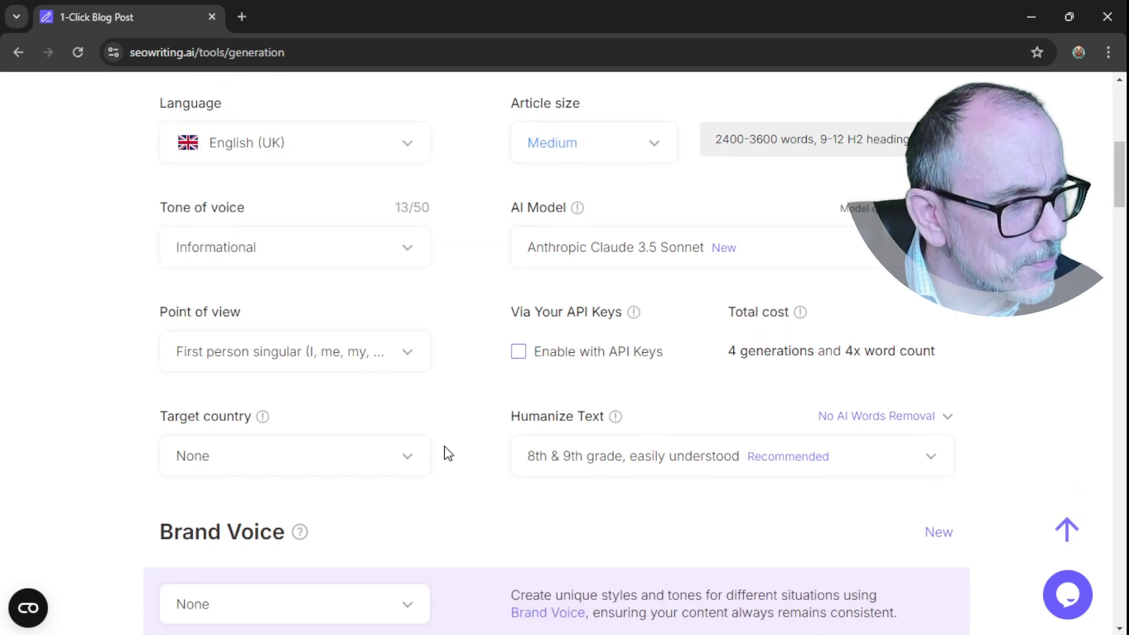
scroll(448, 454, "down", 2)
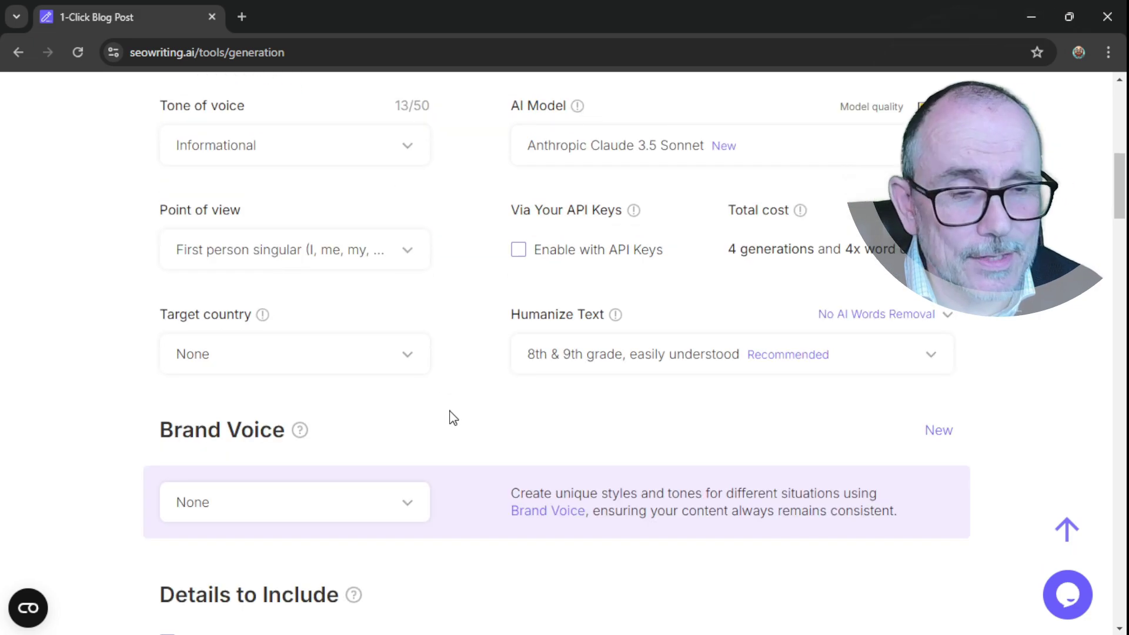
left_click(404, 363)
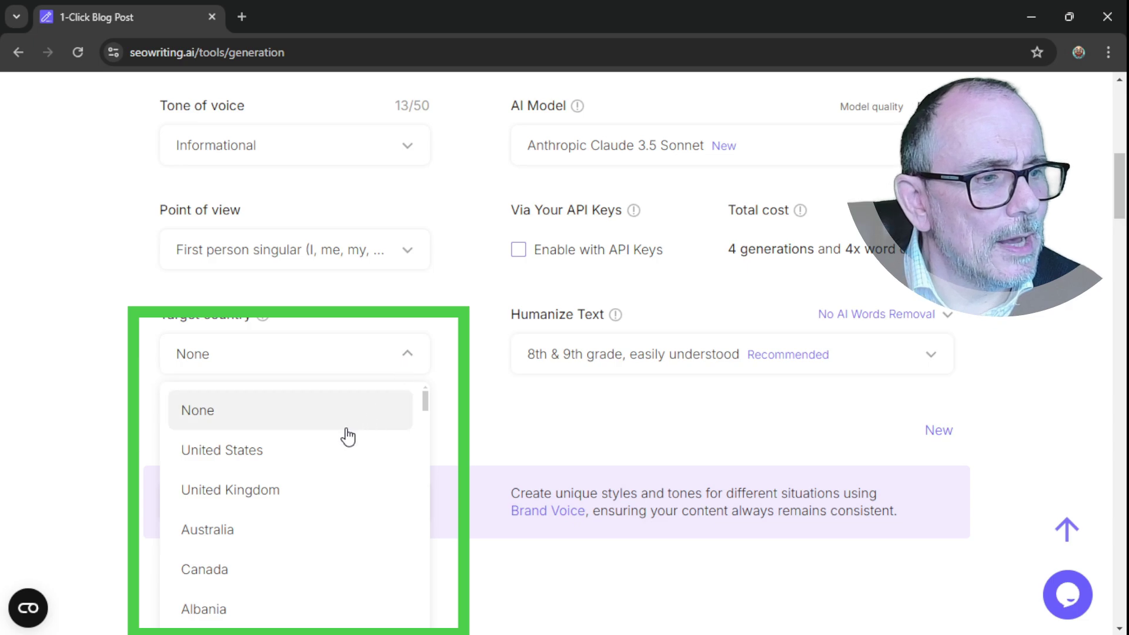
left_click(324, 489)
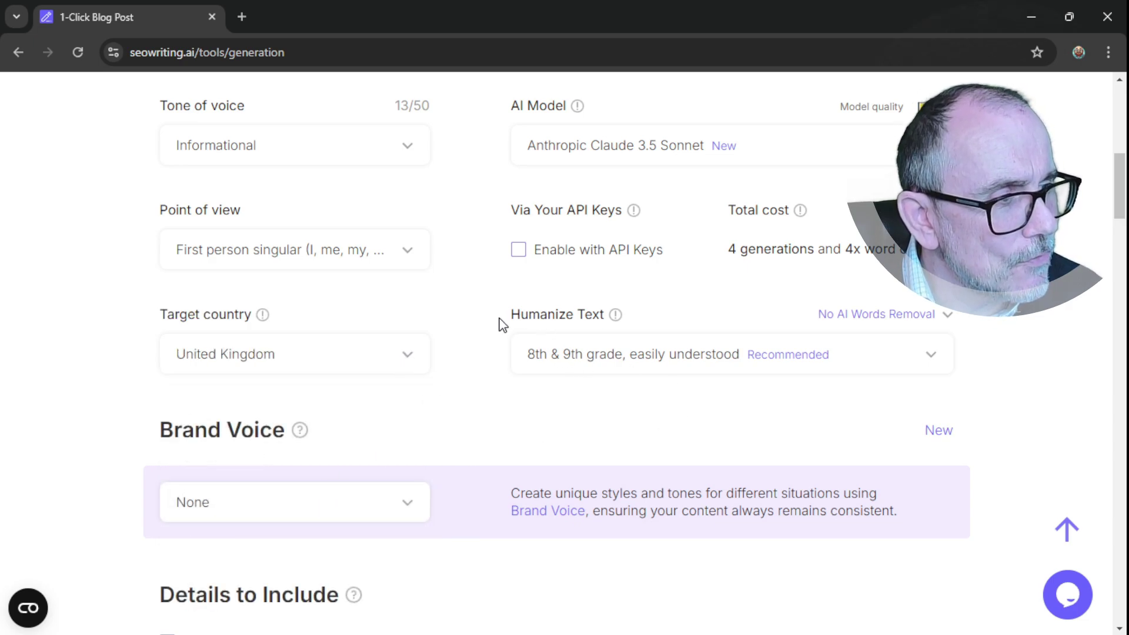
Read the Humanize Text help article on Readability Mode, then return to the post form.
left_click(616, 316)
scroll(652, 376, "down", 3)
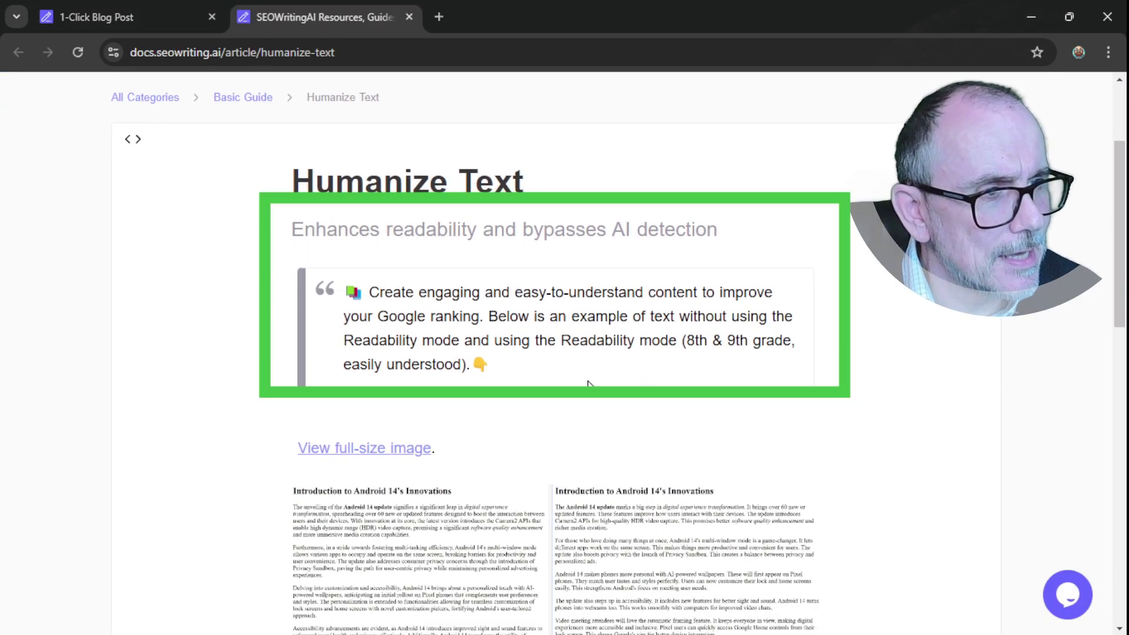
scroll(588, 384, "down", 4)
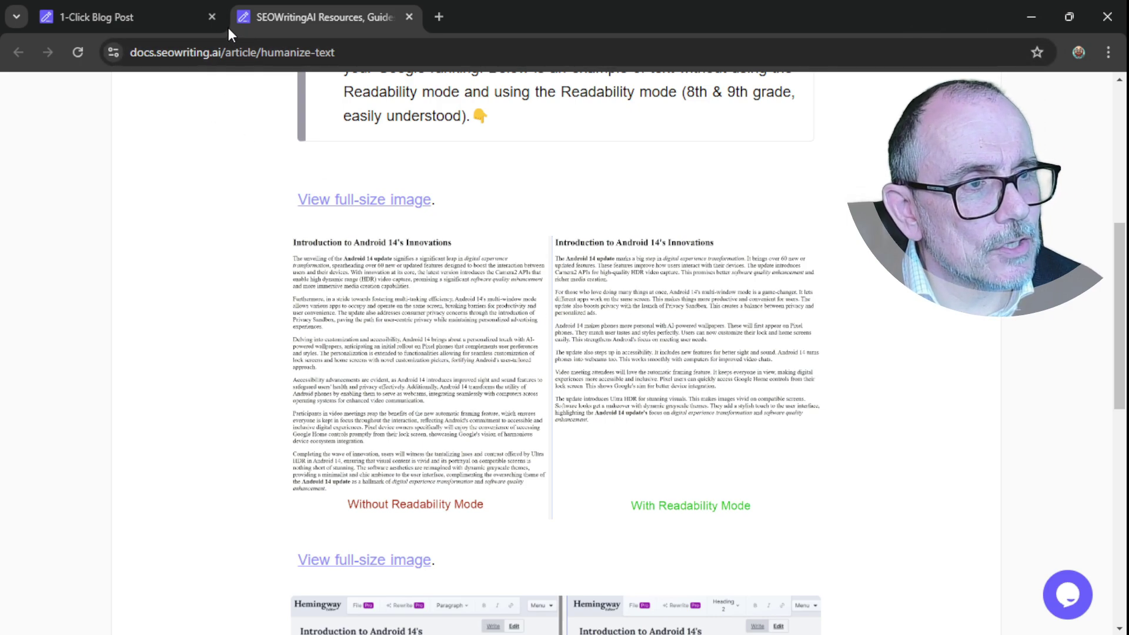
left_click(158, 21)
Choose Extended AI Words Removal and keep Humanize Text at 8th & 9th grade, costing 10 generations.
left_click(945, 316)
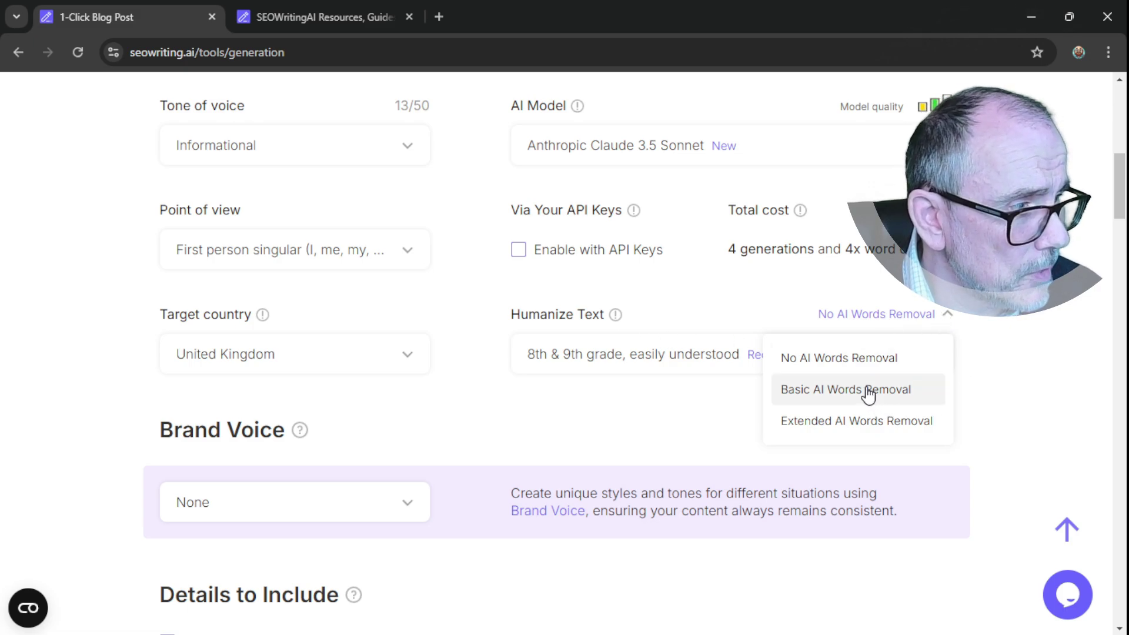
left_click(862, 421)
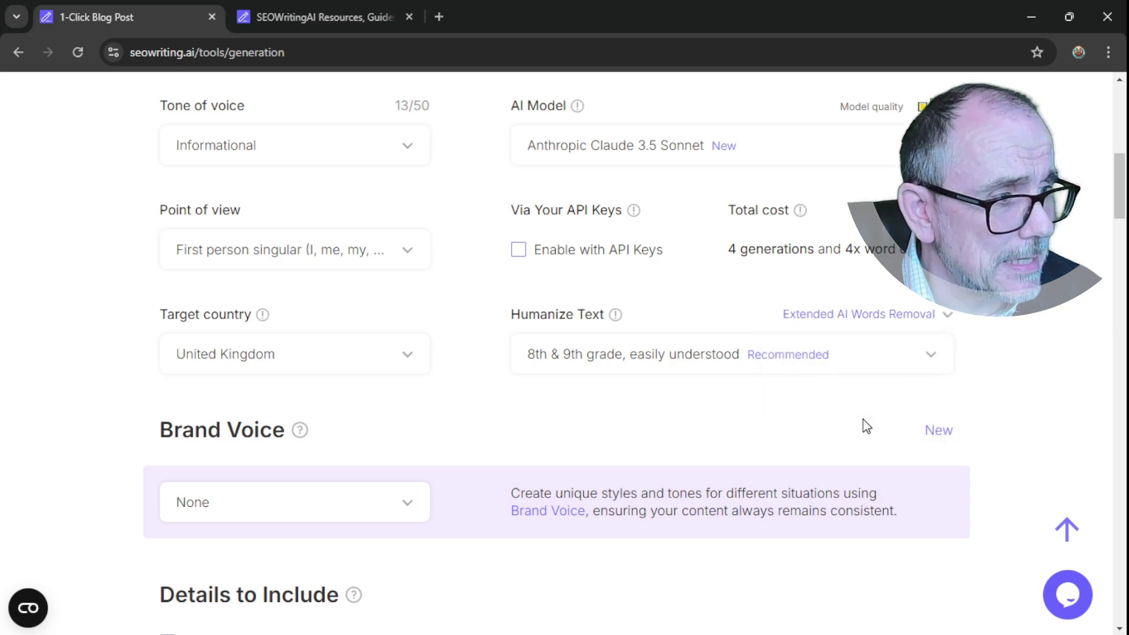
left_click(930, 359)
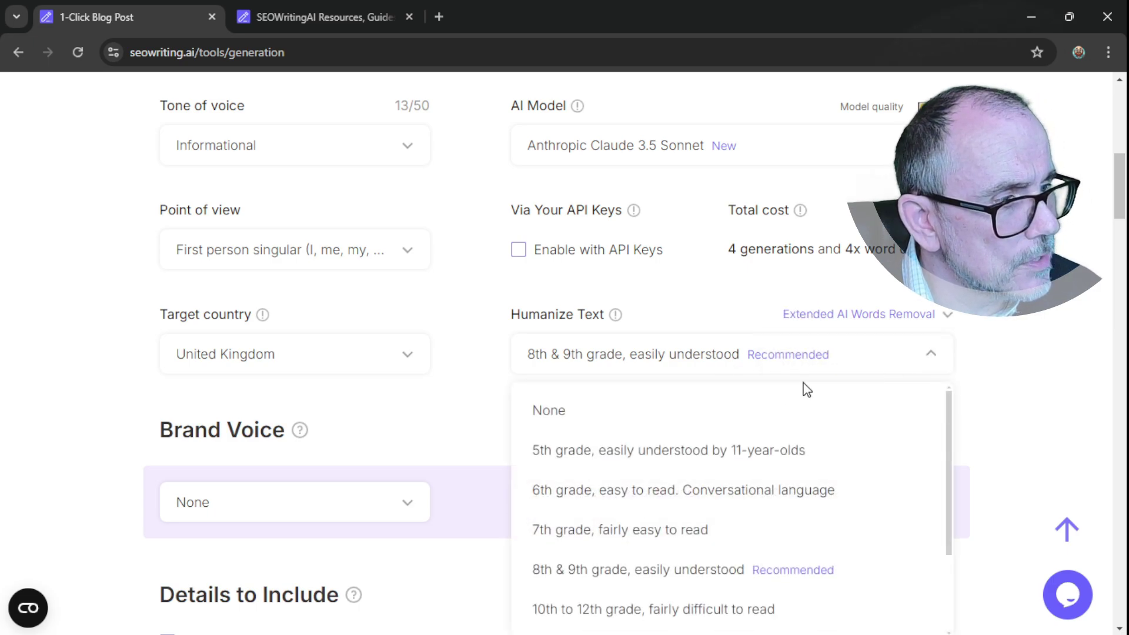
scroll(730, 435, "down", 2)
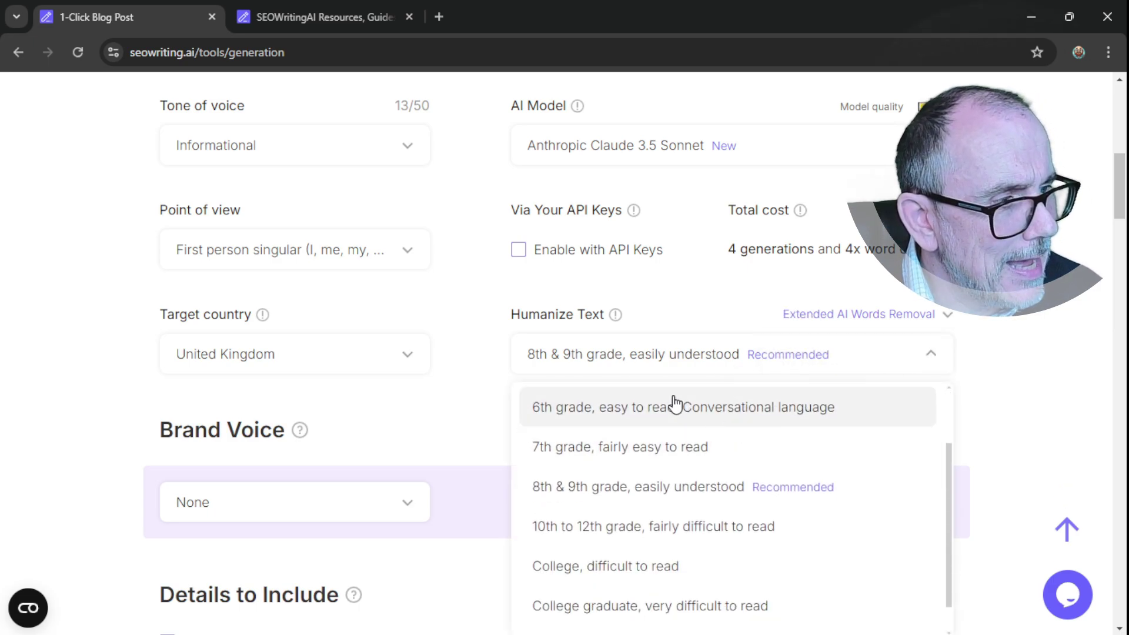
scroll(671, 405, "up", 2)
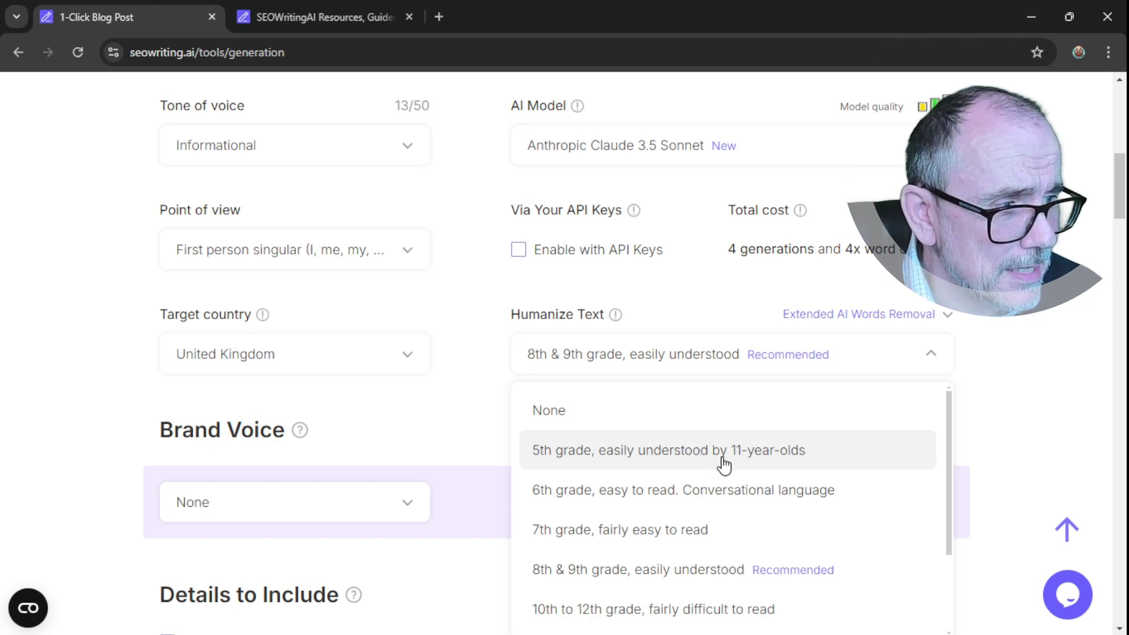
scroll(730, 467, "down", 3)
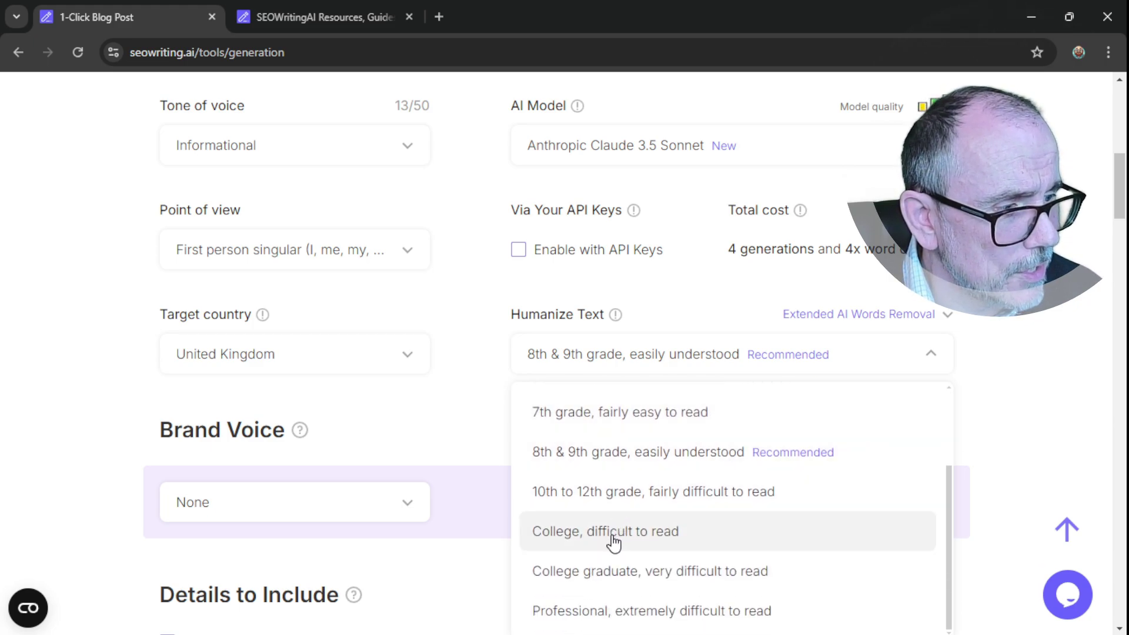
scroll(615, 538, "down", 1)
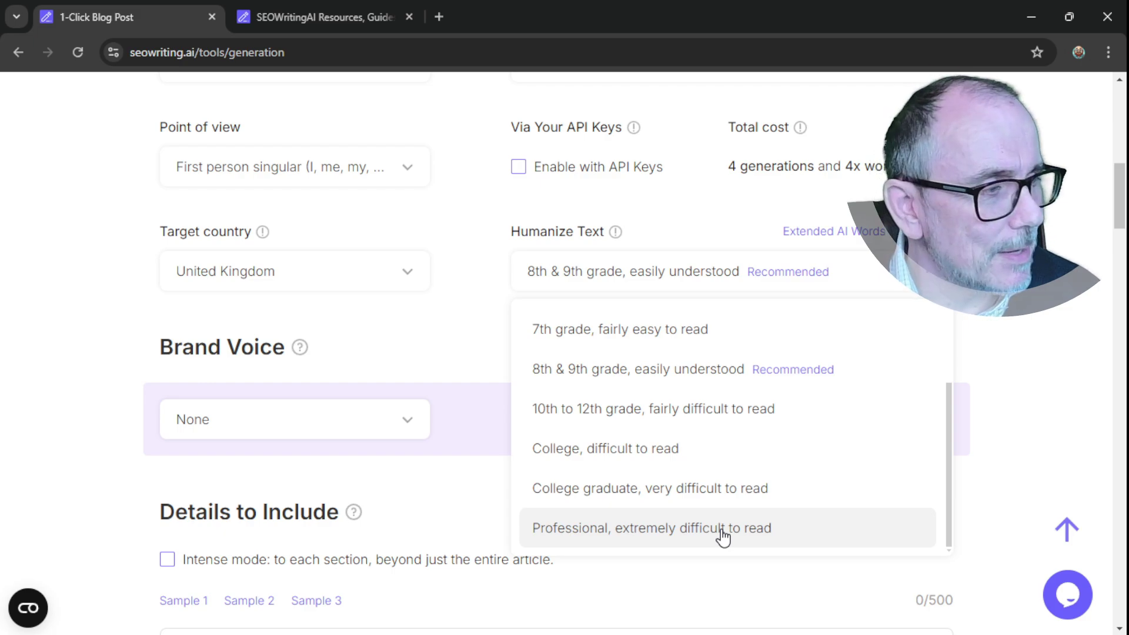
left_click(653, 379)
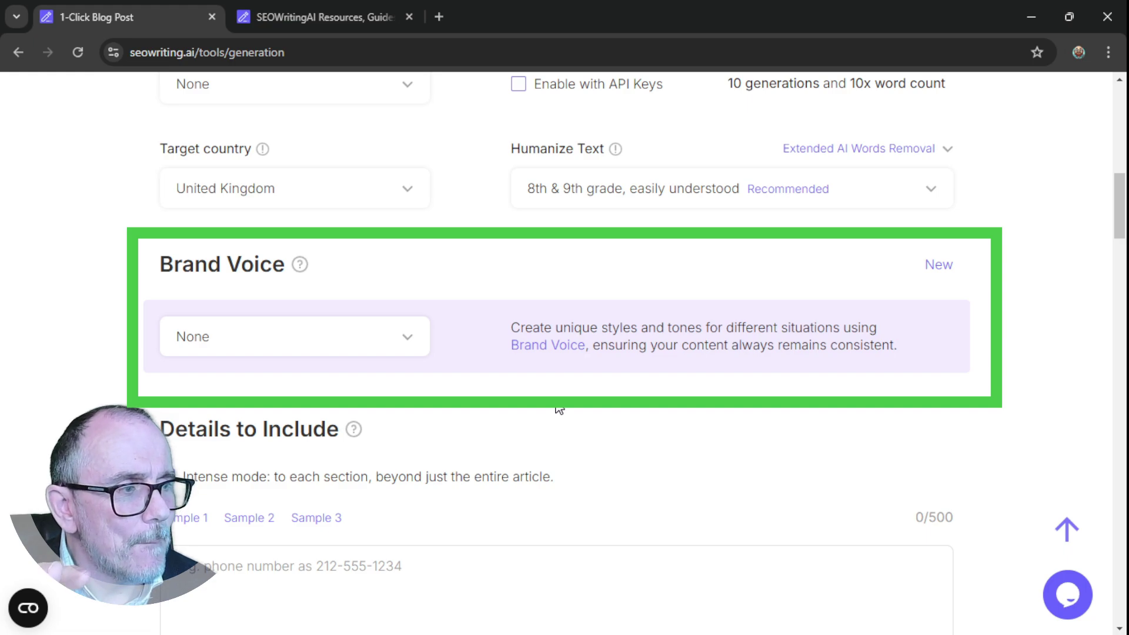
Show the Brand Voice options, including Tech Educator Guide and + Create Brand Voice.
left_click(408, 341)
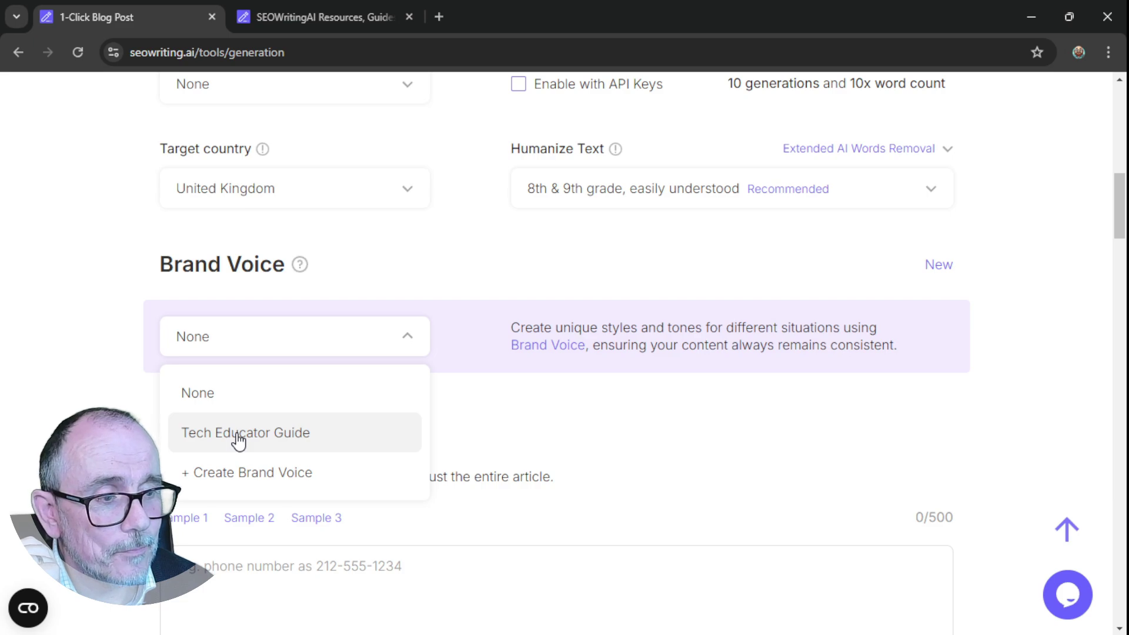
Pick + Create Brand Voice to reach the Add Brand Voice page.
left_click(244, 474)
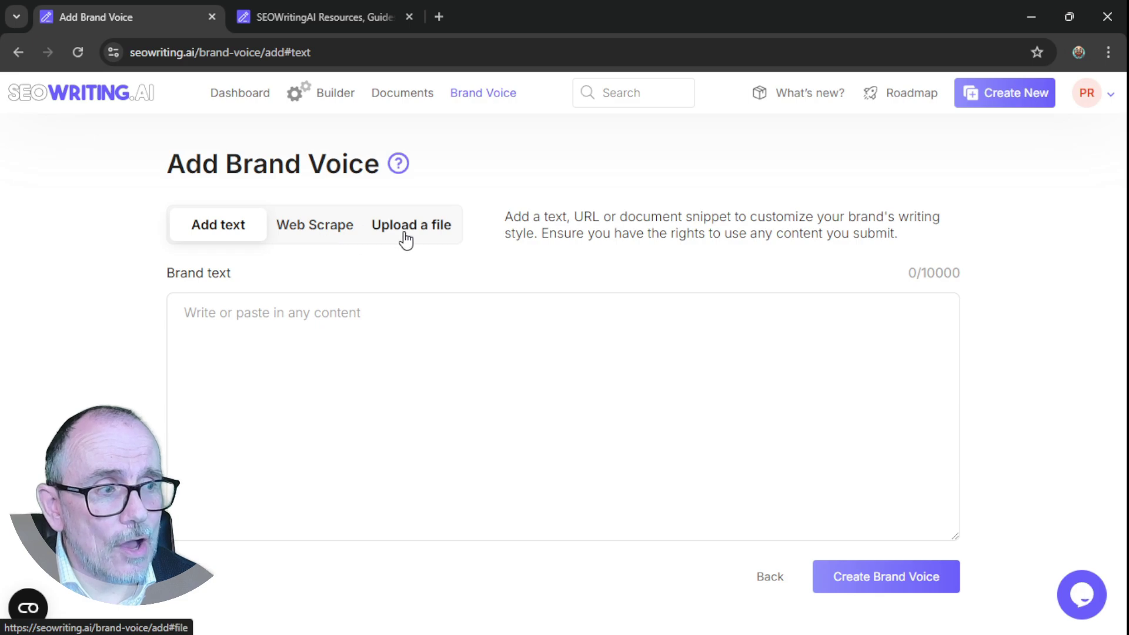
Return to the blog post form and apply the Tech Educator Guide brand voice.
left_click(18, 53)
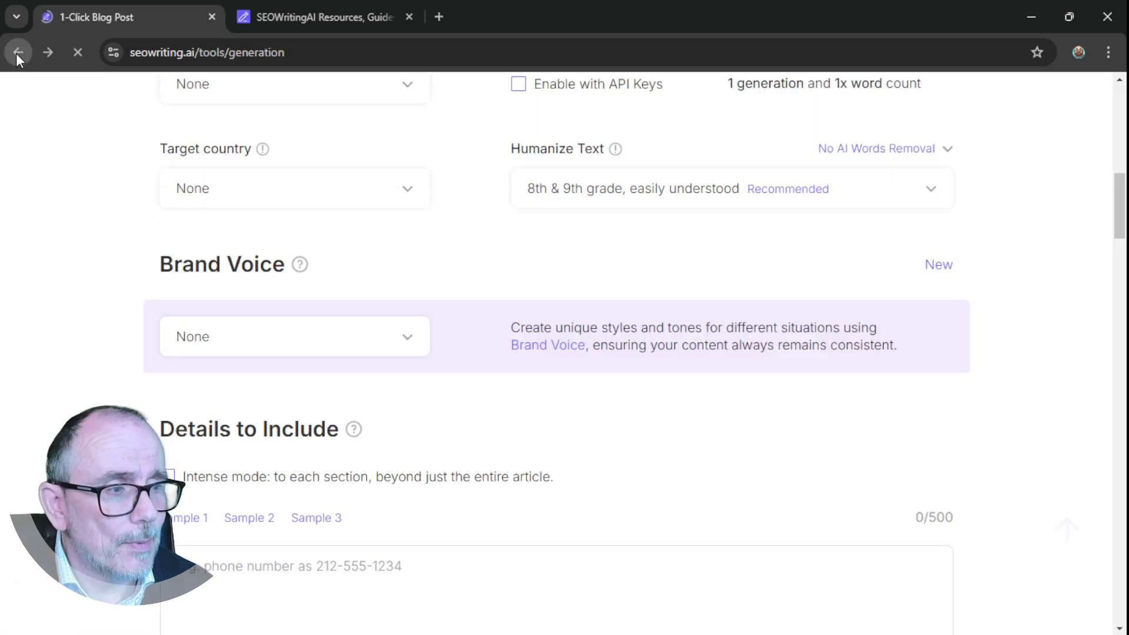
left_click(403, 344)
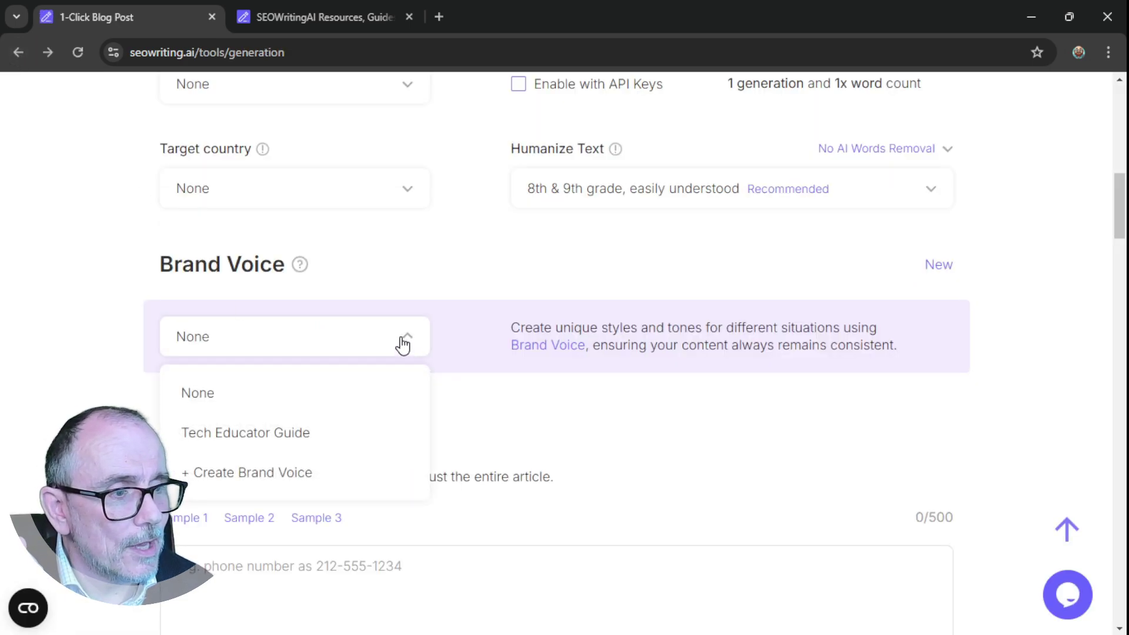
left_click(280, 436)
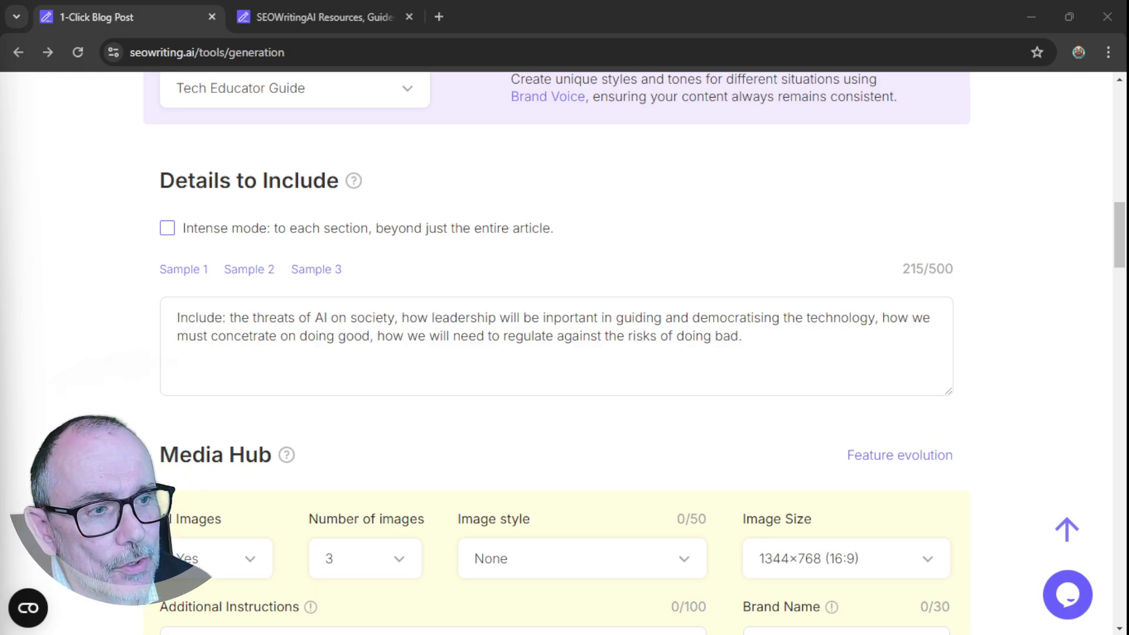
Correct the typo 'inportant' to 'important' in the Details to Include text.
mouse_move(234, 277)
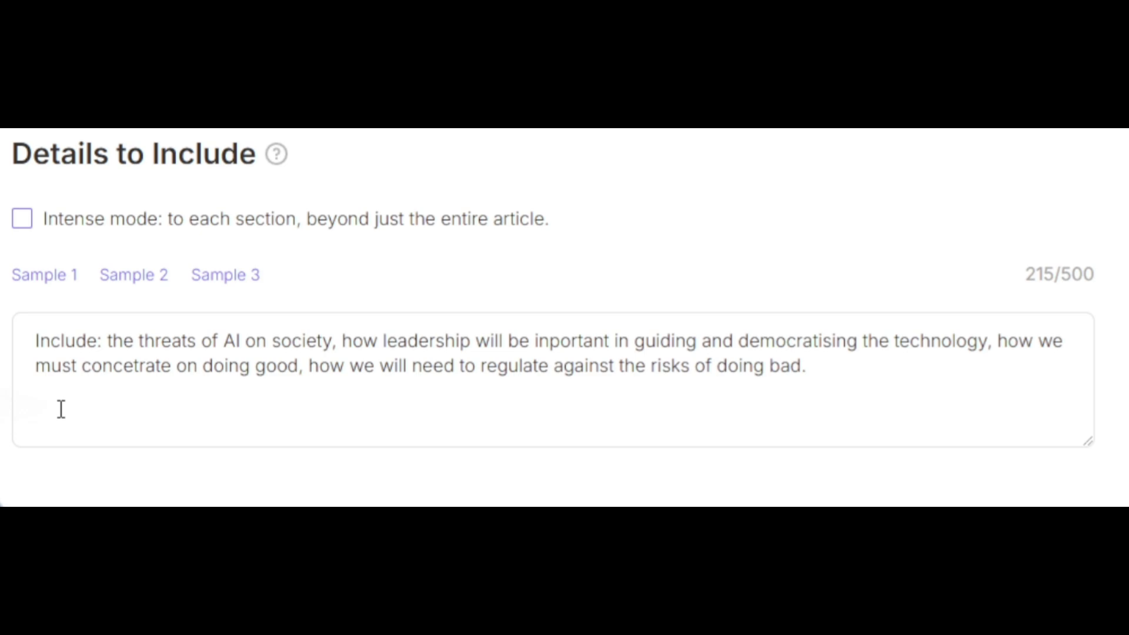
left_click(555, 340)
key("BackSpace")
type("m")
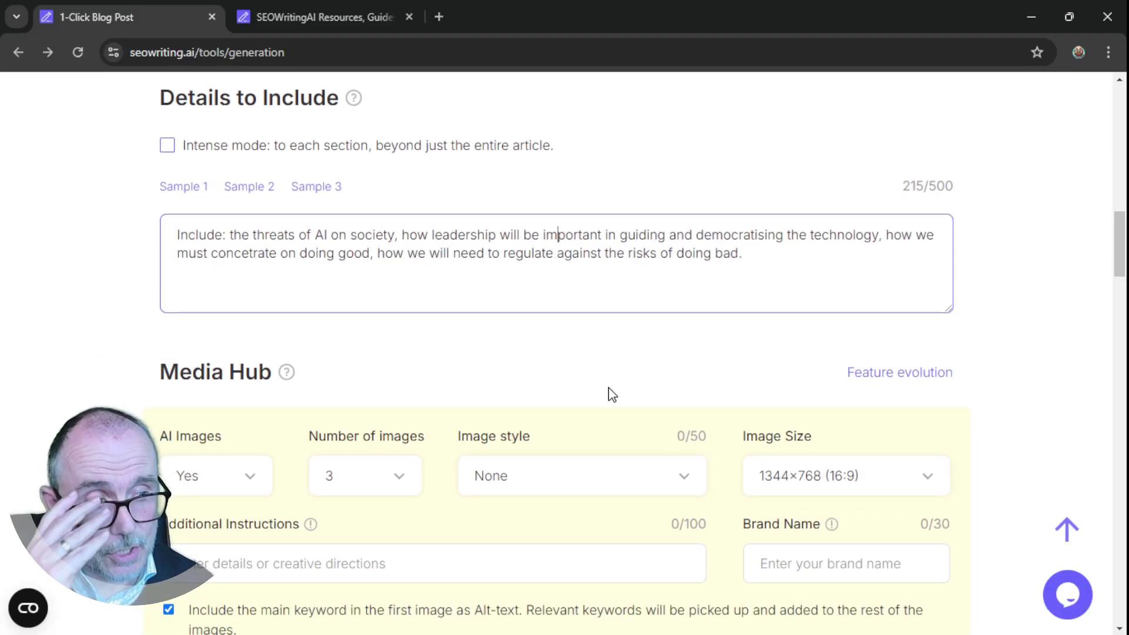
Request 2 Impressionism images at 1344×768 with relevance instructions and brand name The Professor.
scroll(609, 397, "down", 4)
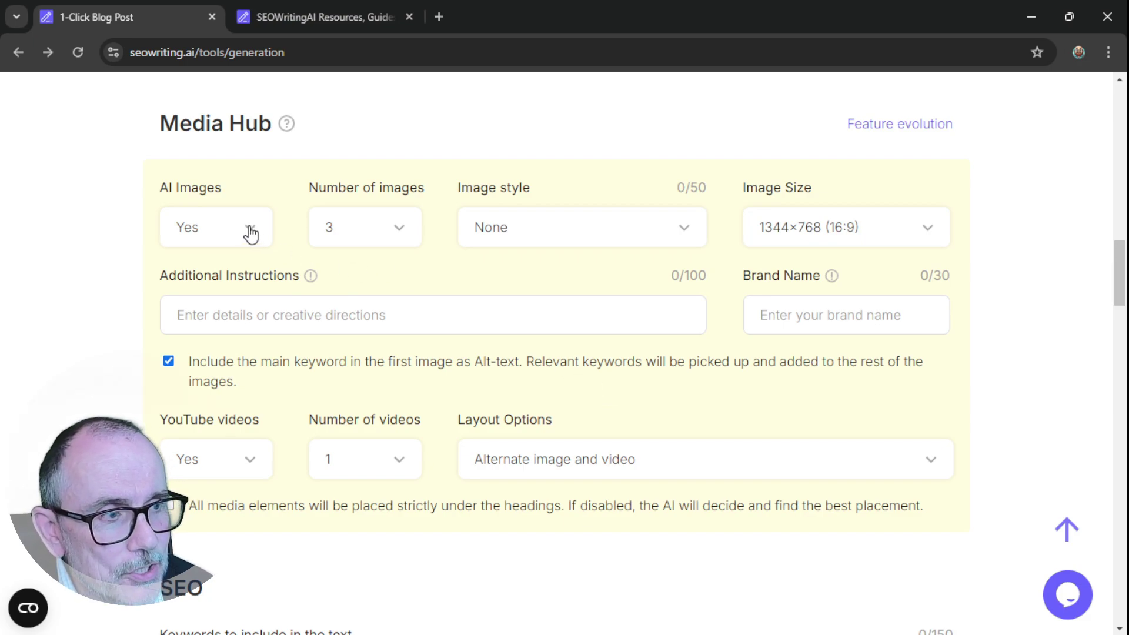
left_click(401, 236)
left_click(345, 324)
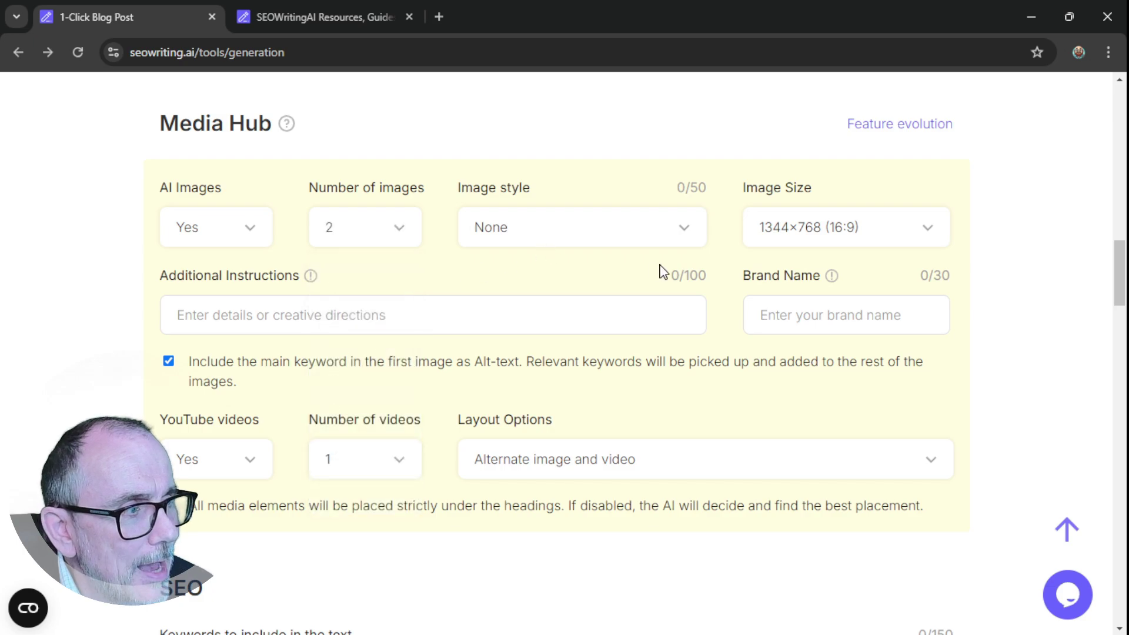
left_click(687, 234)
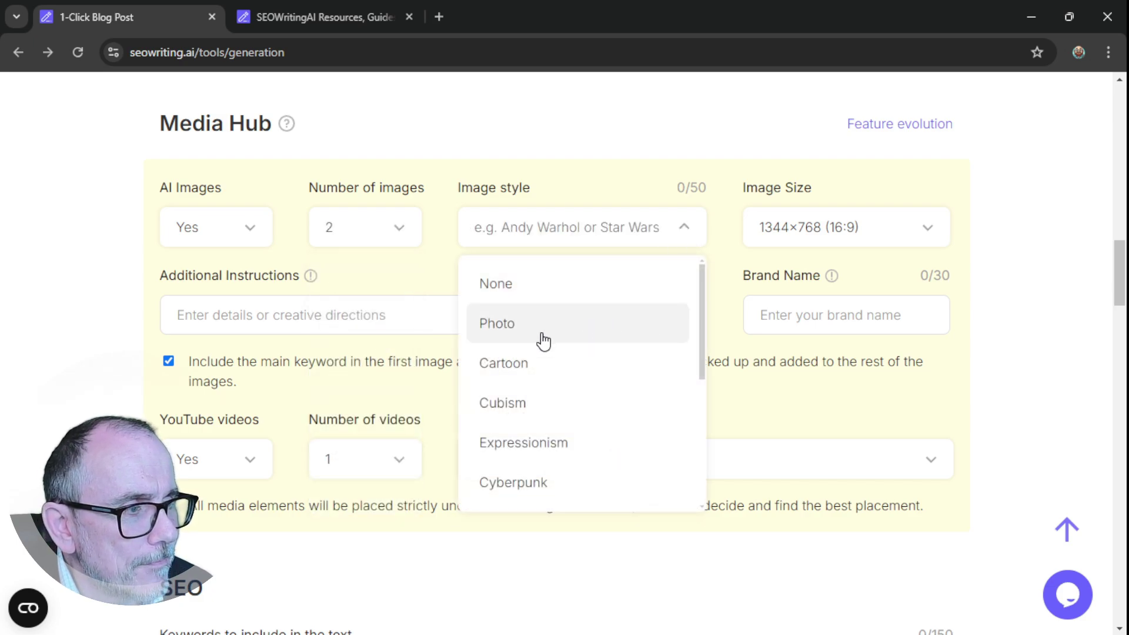
left_click_drag(701, 323, 712, 465)
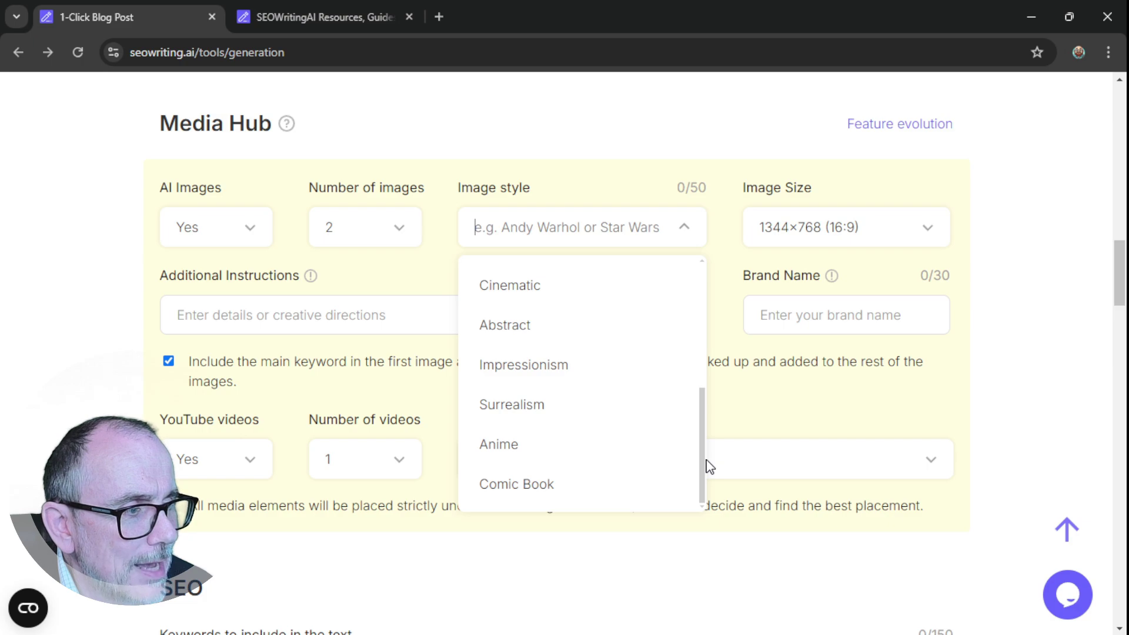
left_click_drag(708, 461, 704, 409)
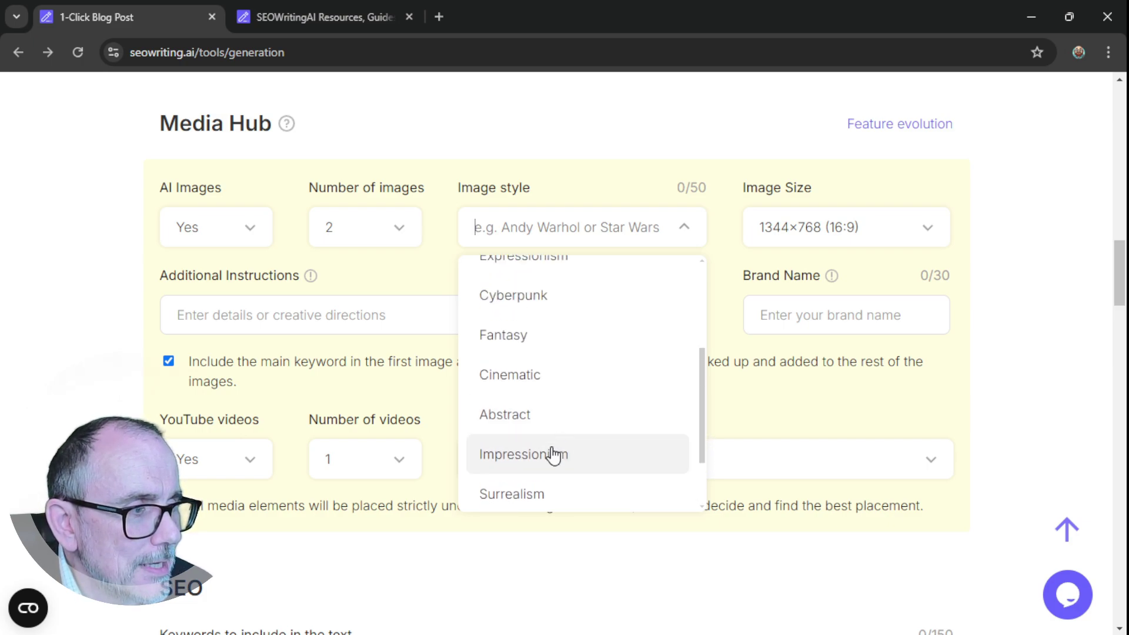
left_click(551, 456)
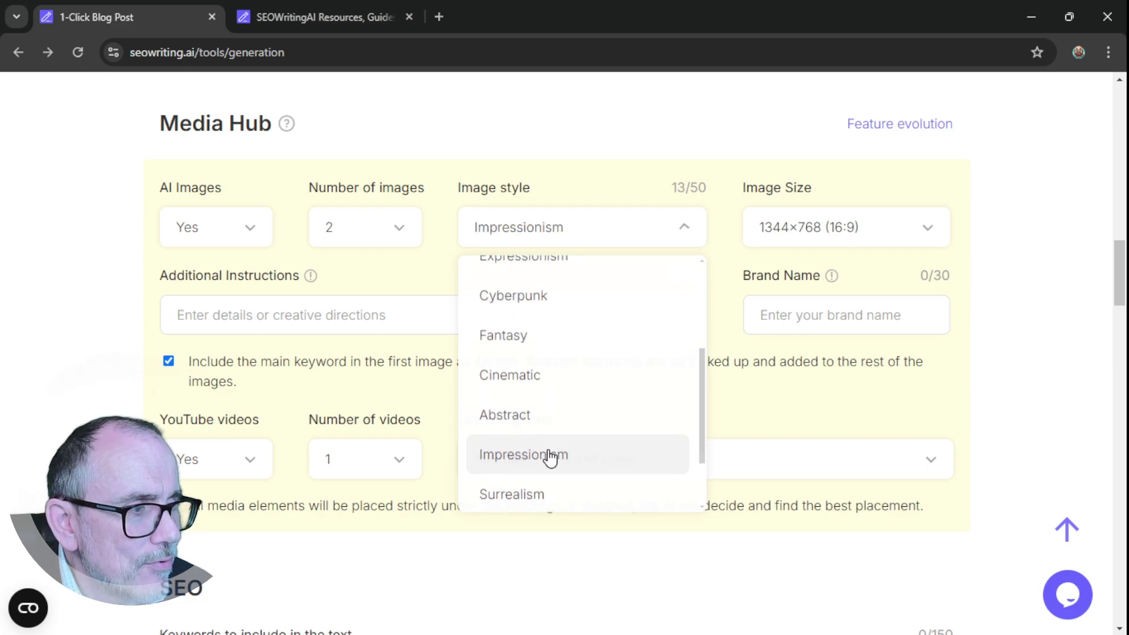
left_click(930, 233)
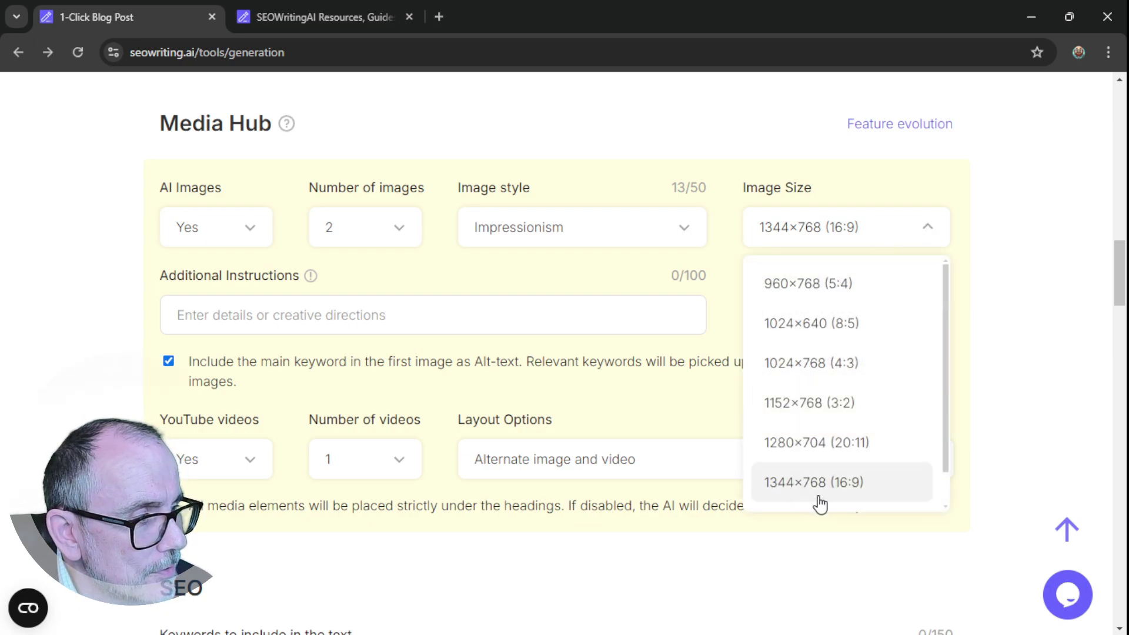
left_click(807, 242)
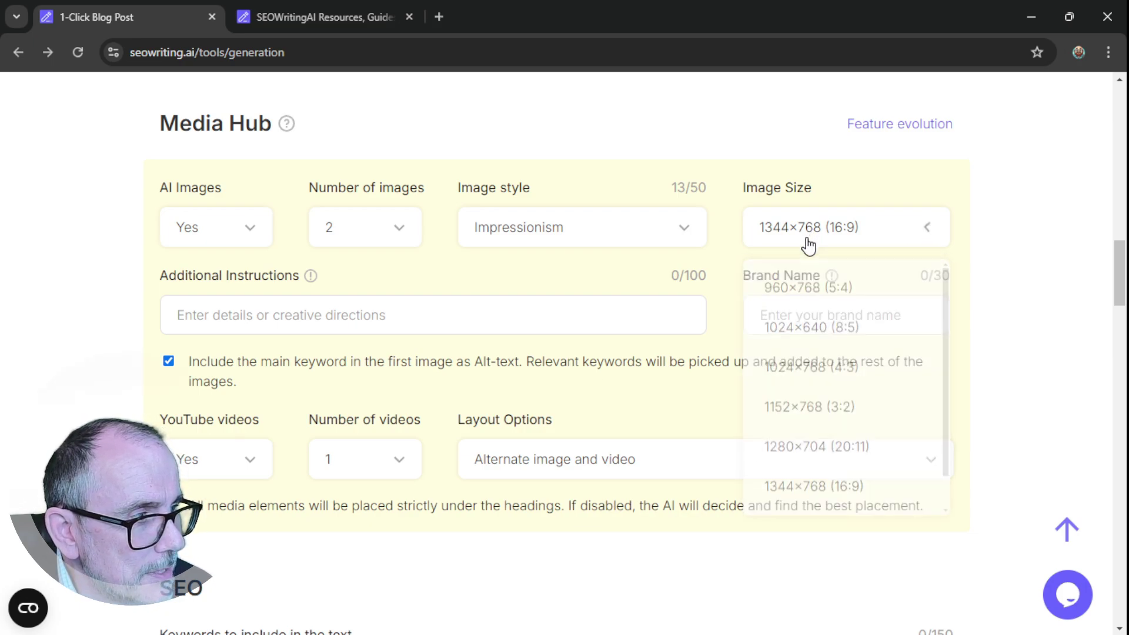
left_click(403, 312)
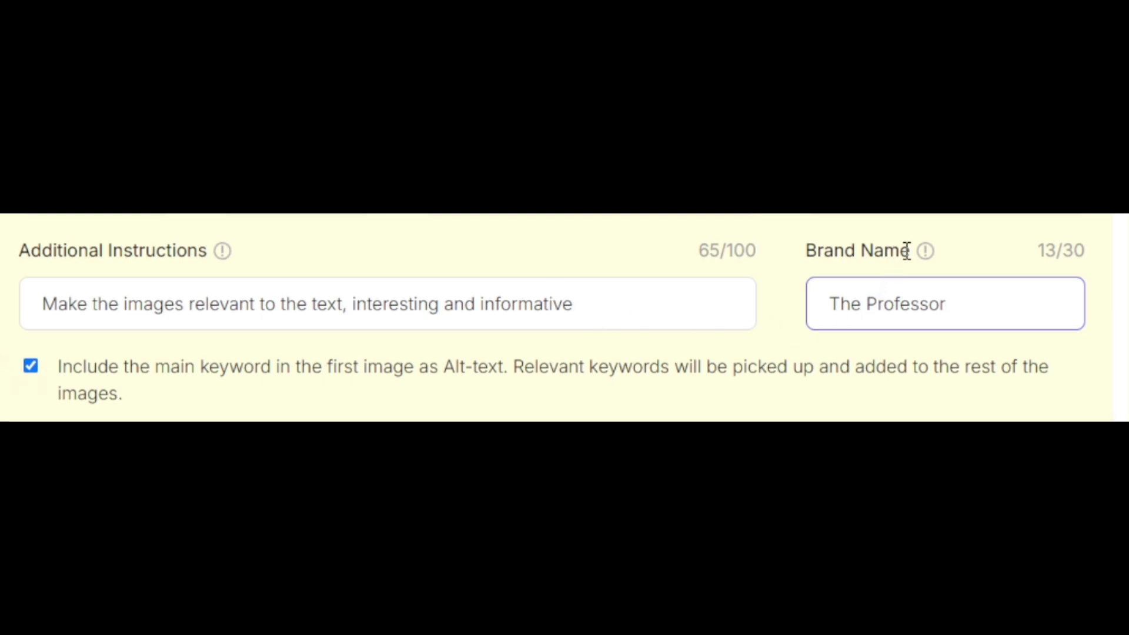
mouse_move(921, 252)
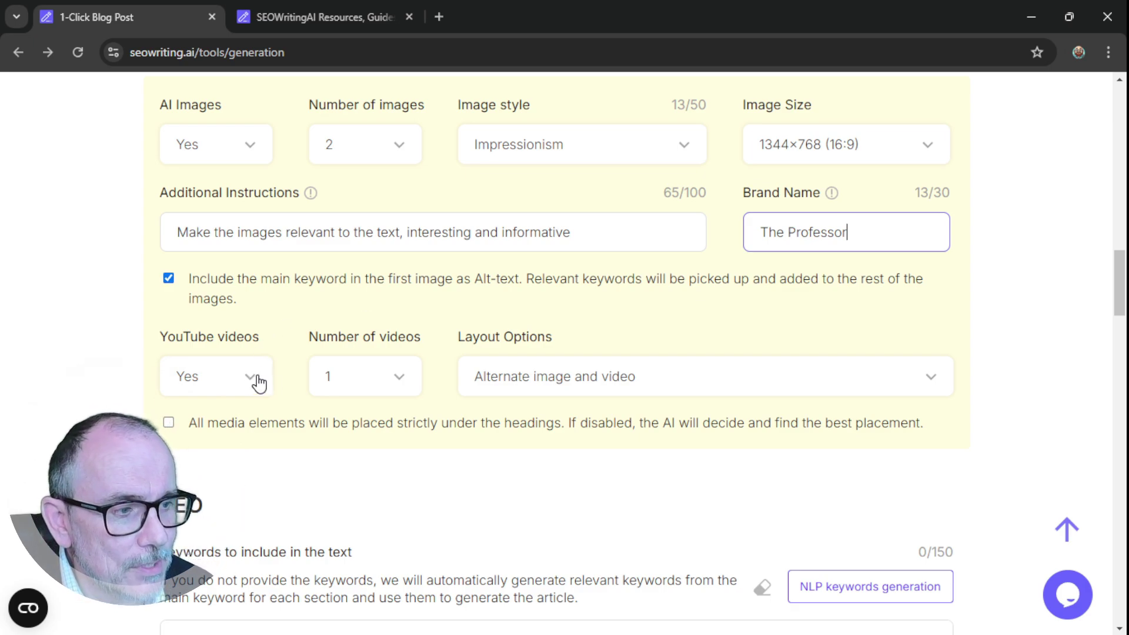
Add 2 YouTube videos, keeping images and videos alternating in the layout.
left_click(404, 387)
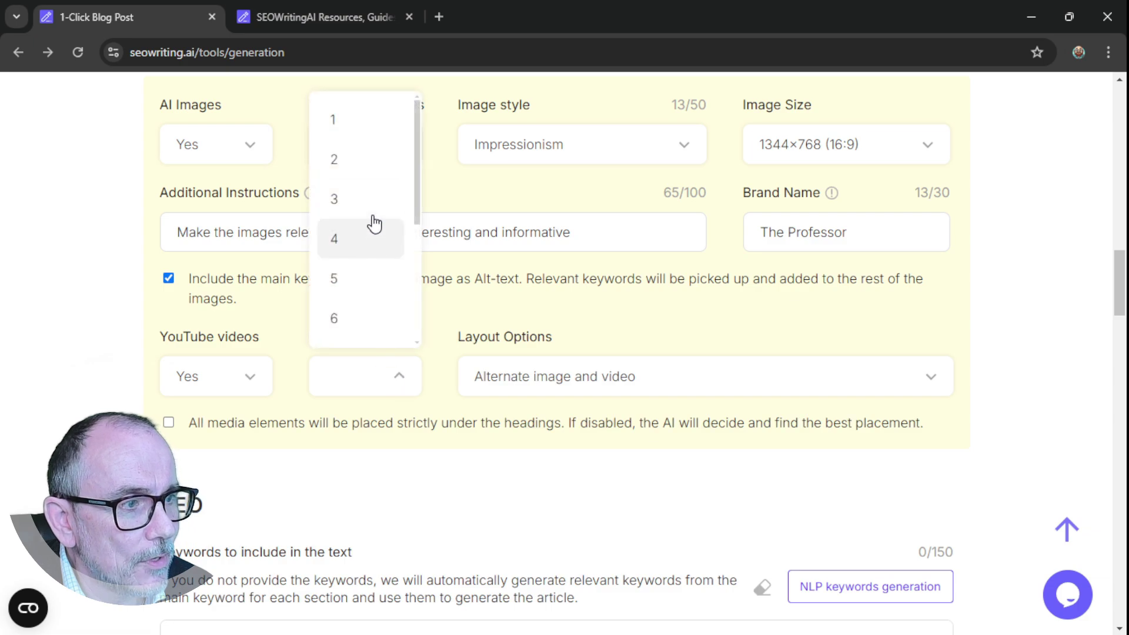
left_click(374, 172)
left_click(931, 379)
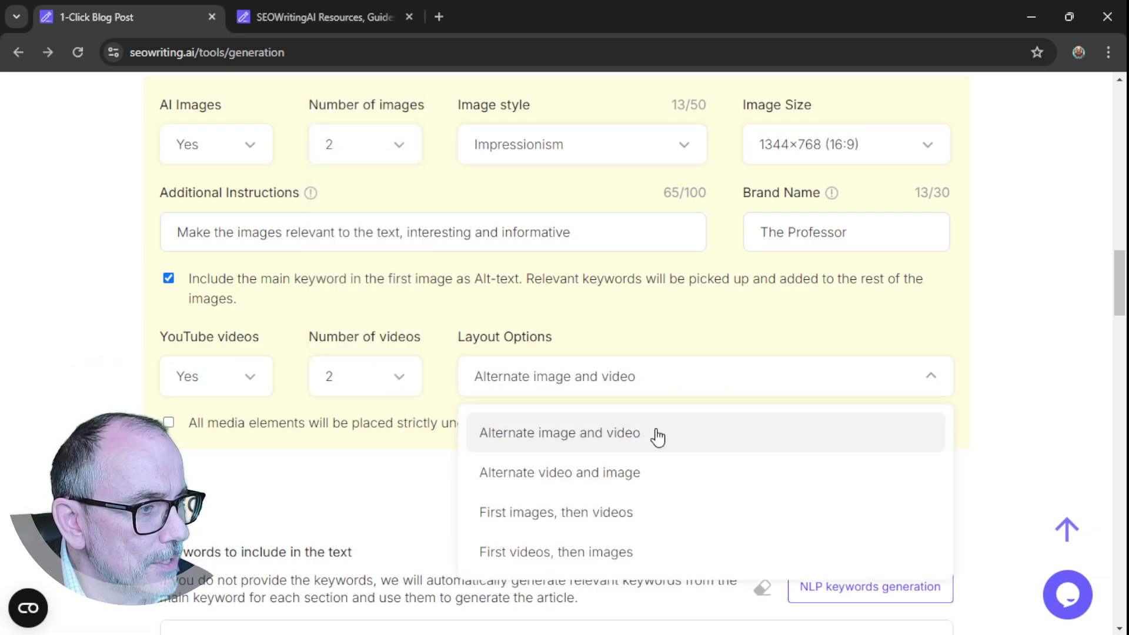
left_click(615, 439)
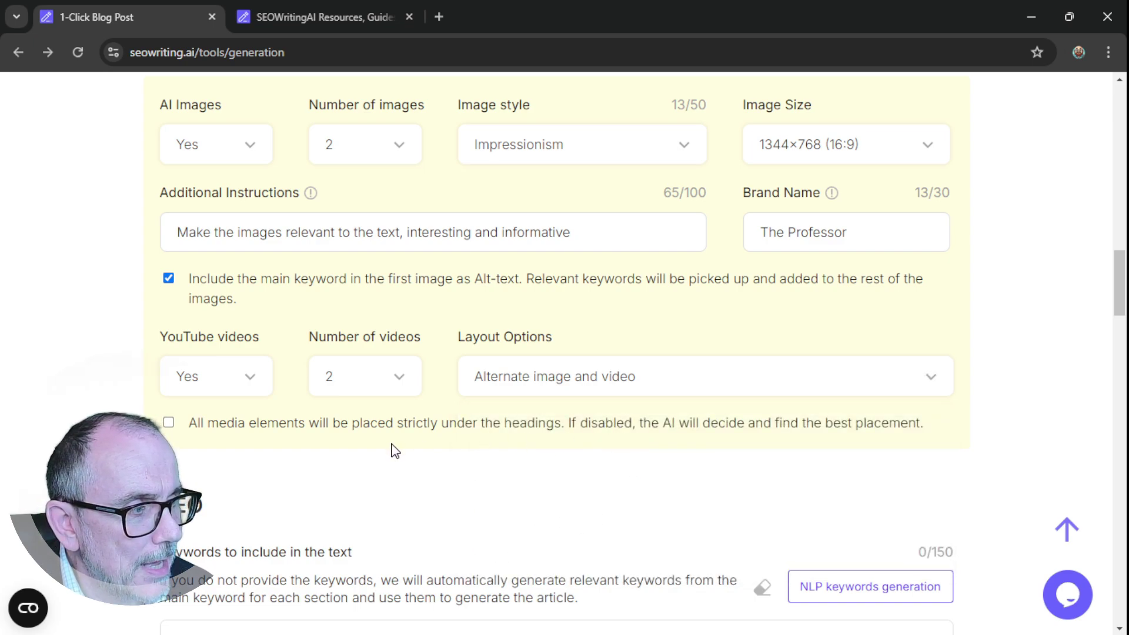
Put all media strictly under headings and generate NLP keywords such as ai governance and ethical ai.
left_click(169, 424)
scroll(328, 423, "down", 5)
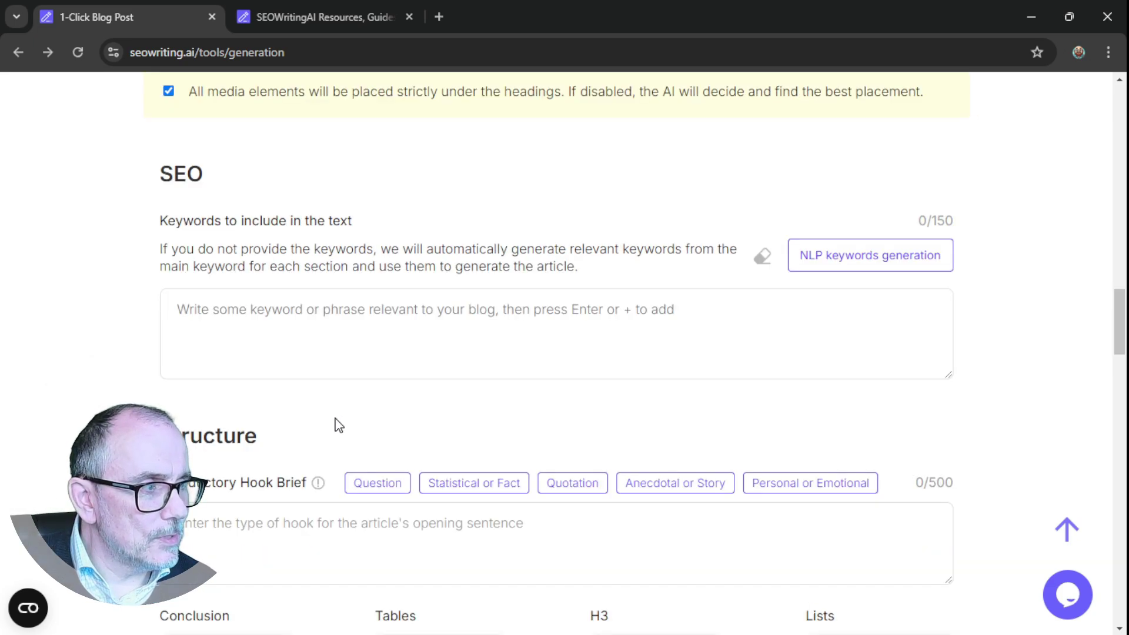
scroll(339, 426, "up", 1)
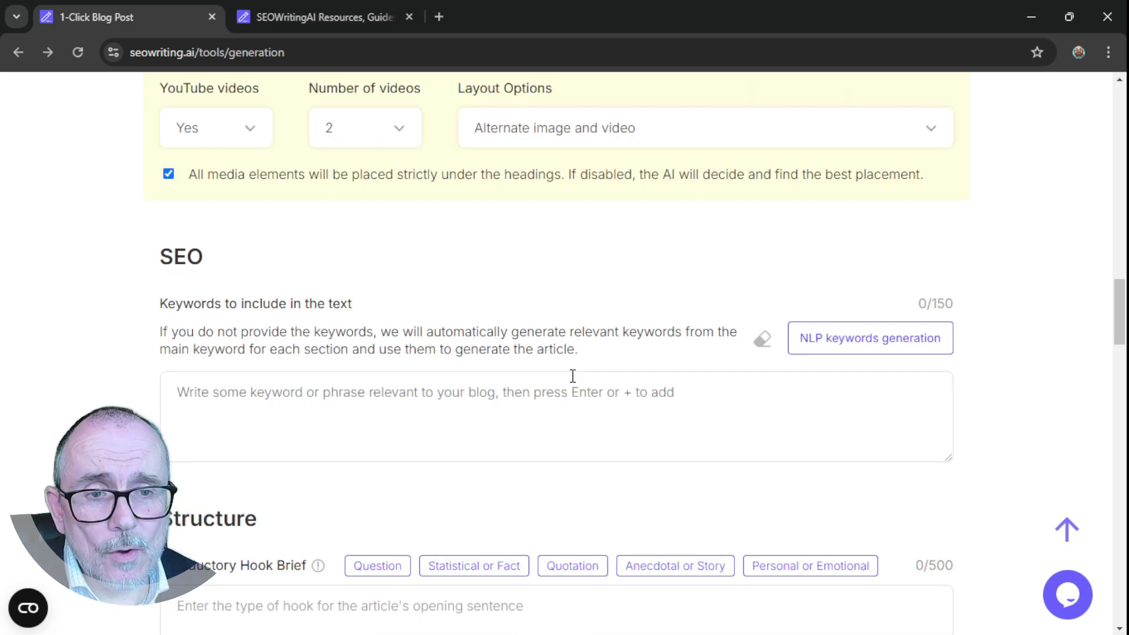
scroll(573, 377, "down", 1)
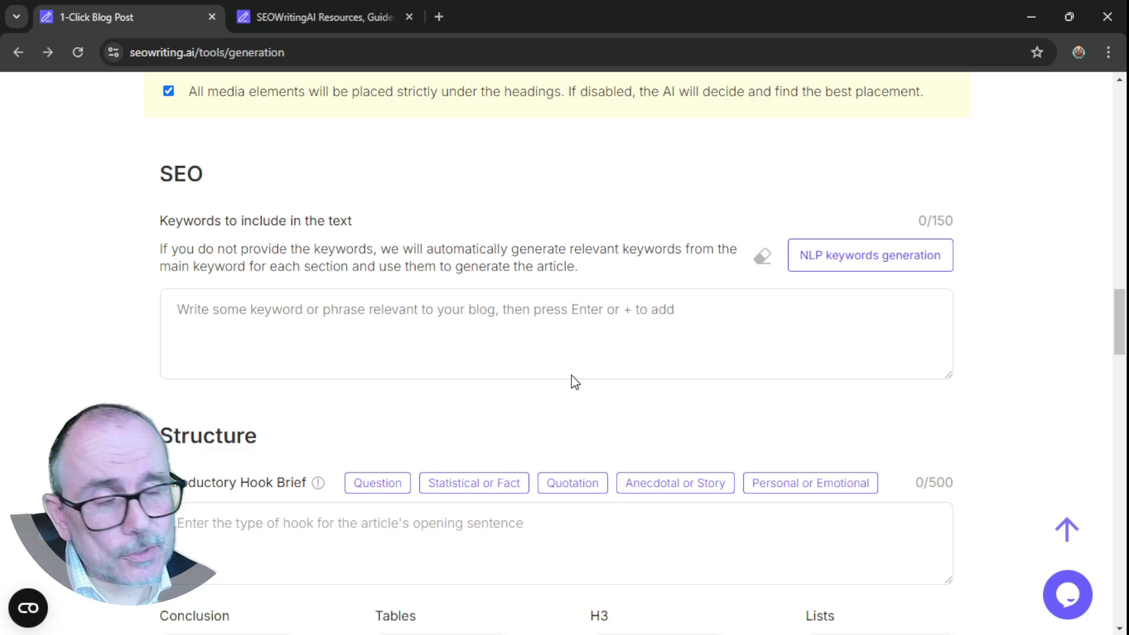
left_click(854, 266)
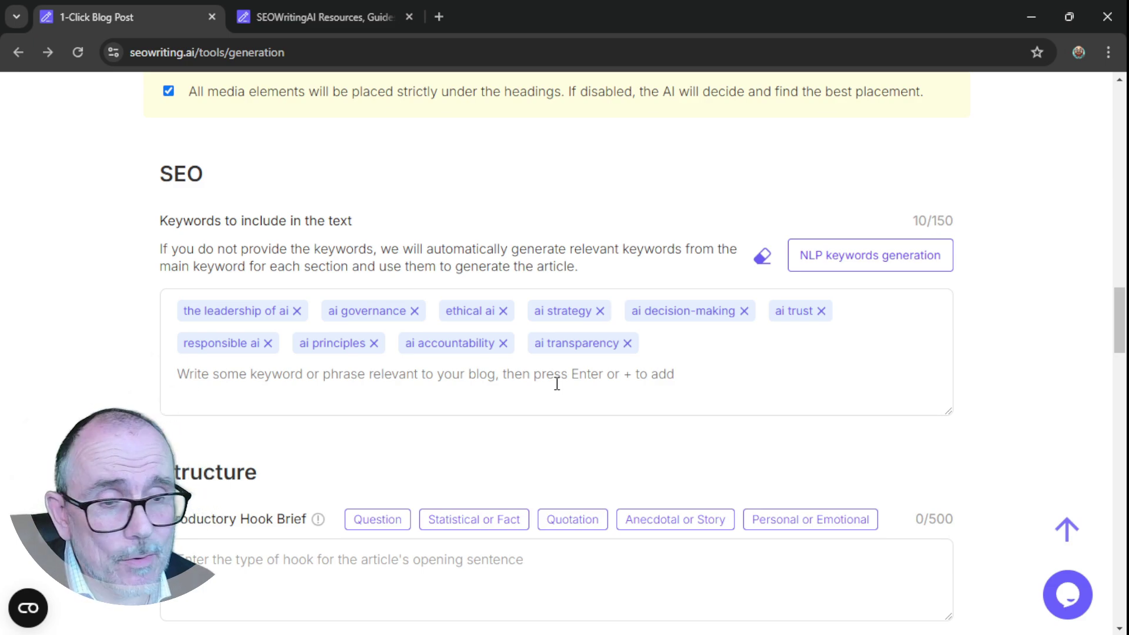
scroll(557, 384, "down", 4)
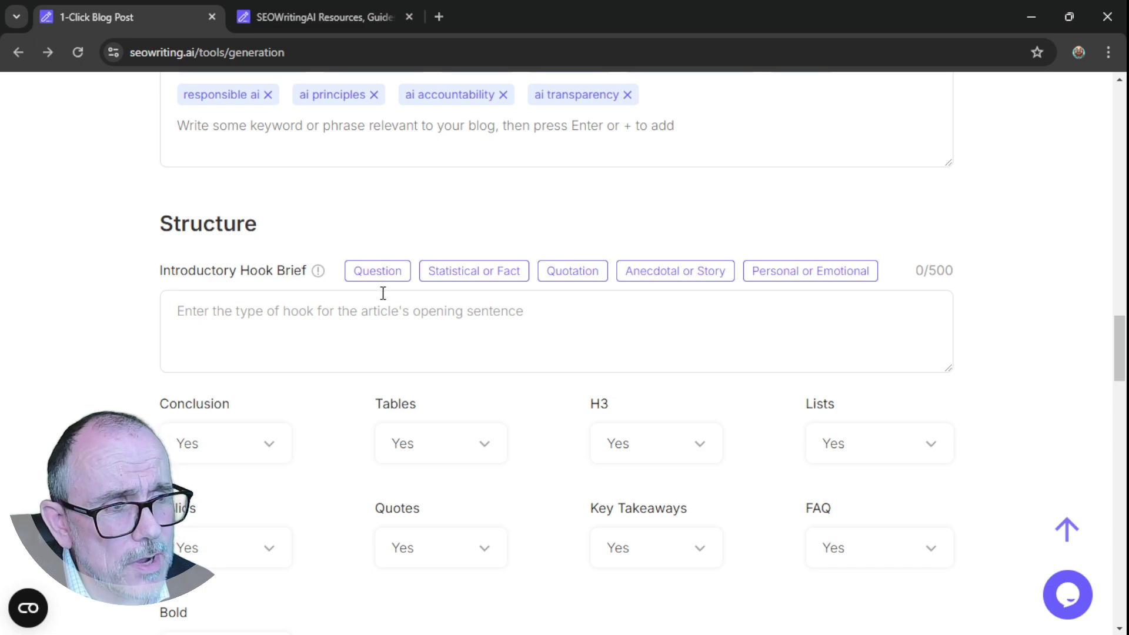
Use the Question hook preset, keep Key Takeaways set to Yes, and set FAQ to No.
left_click(377, 272)
scroll(370, 372, "down", 3)
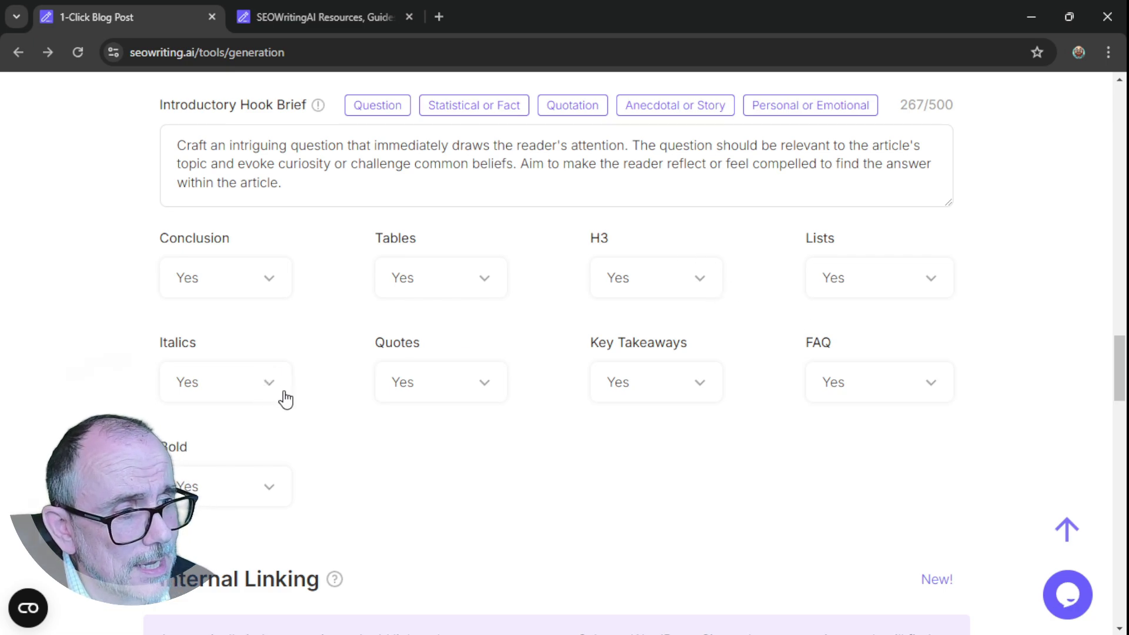
left_click(702, 391)
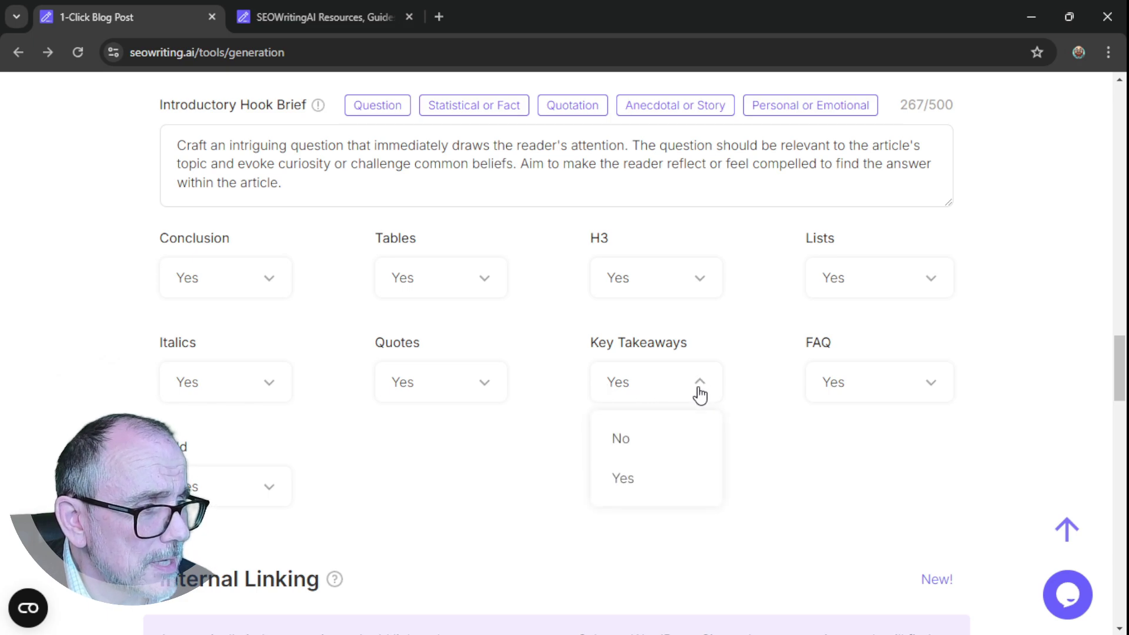
left_click(645, 438)
left_click(704, 386)
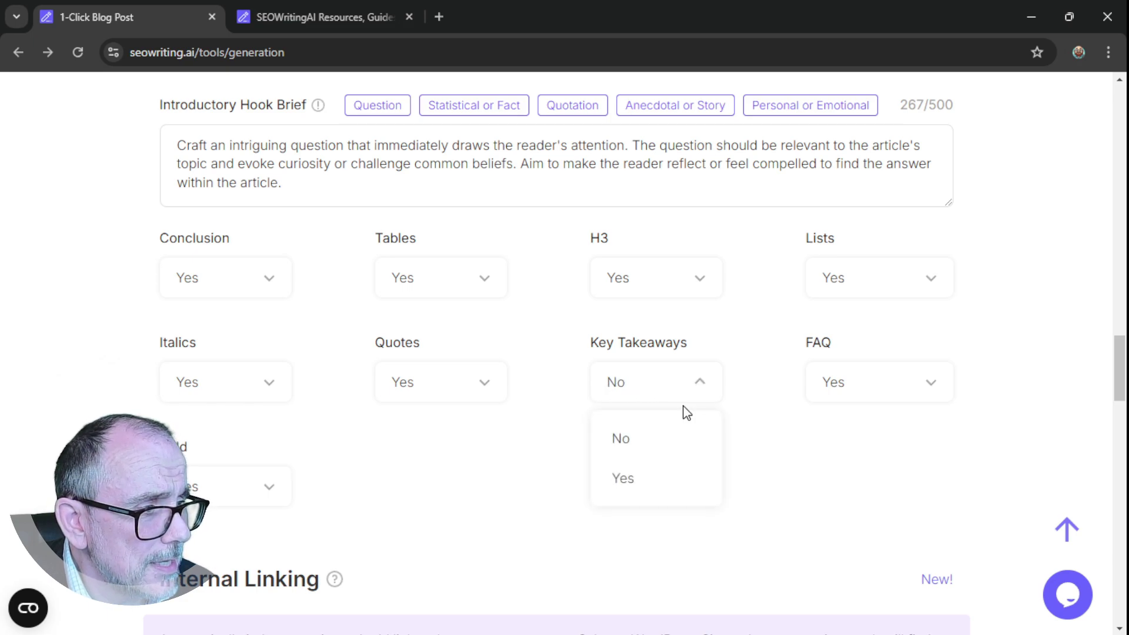
left_click(642, 481)
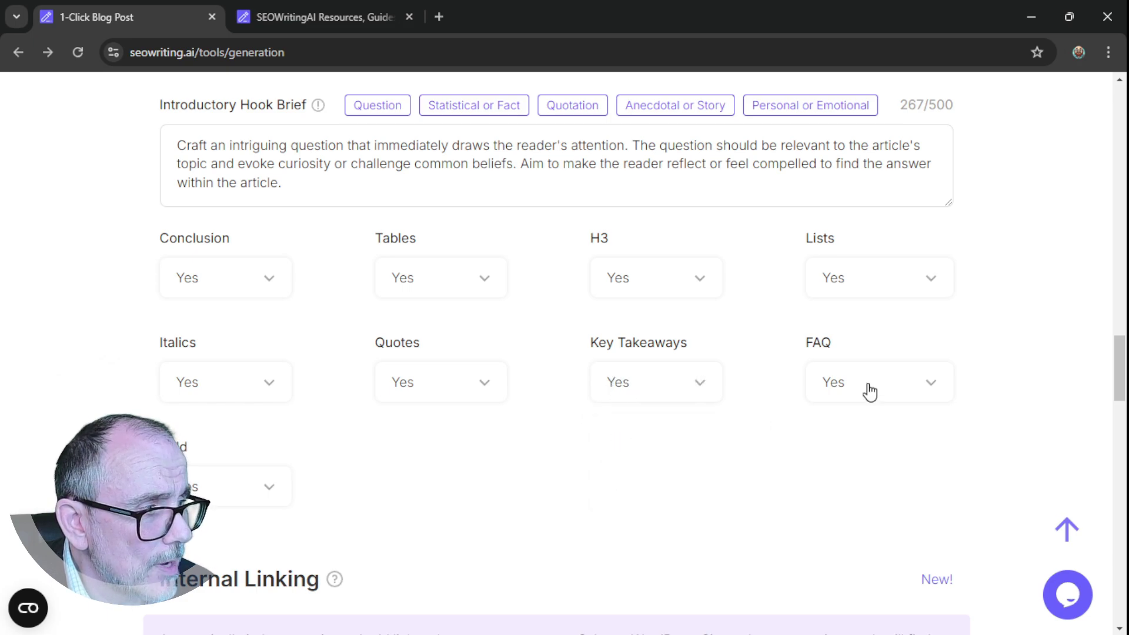
left_click(933, 388)
left_click(863, 454)
scroll(499, 464, "down", 5)
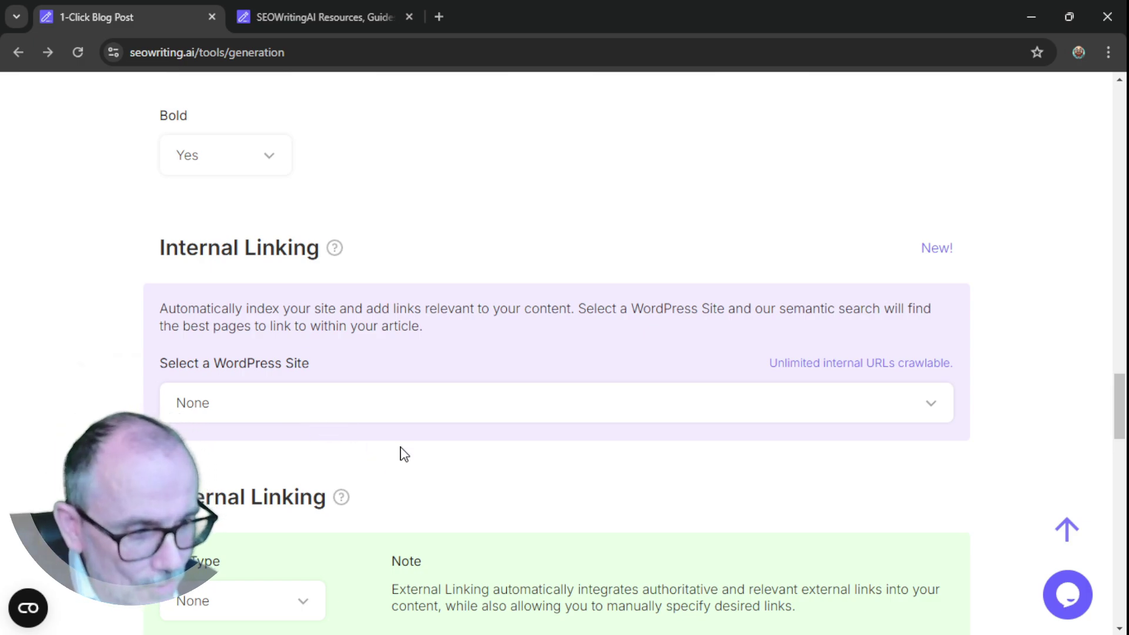
Set external link type to Automatic with 1-2 evenly placed Nofollow links.
scroll(419, 447, "down", 1)
scroll(421, 445, "down", 3)
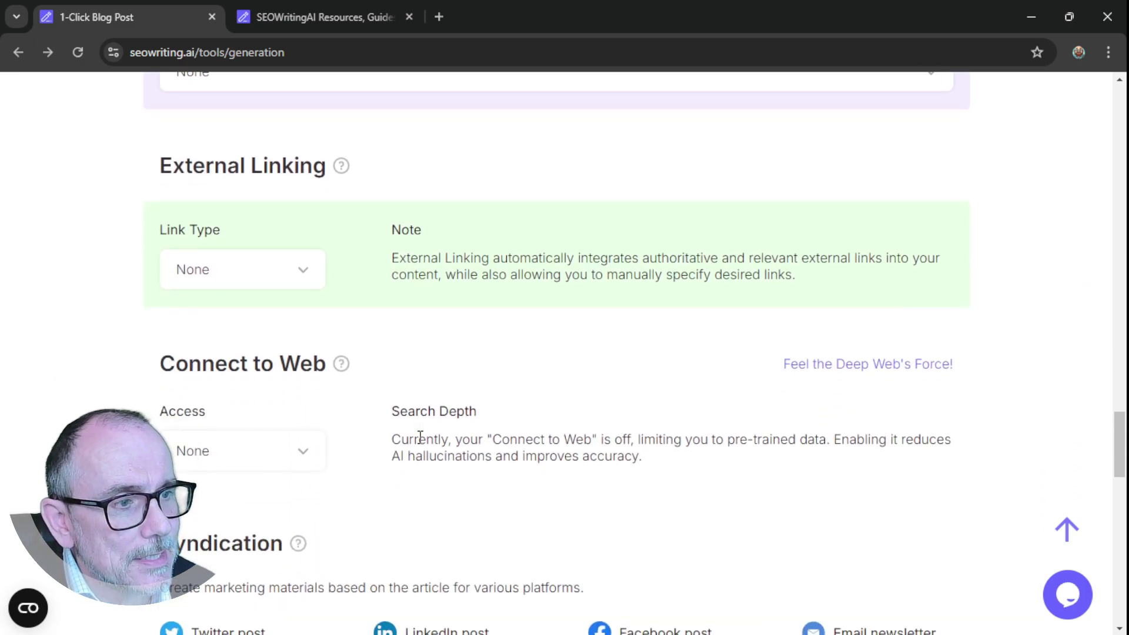
left_click(301, 272)
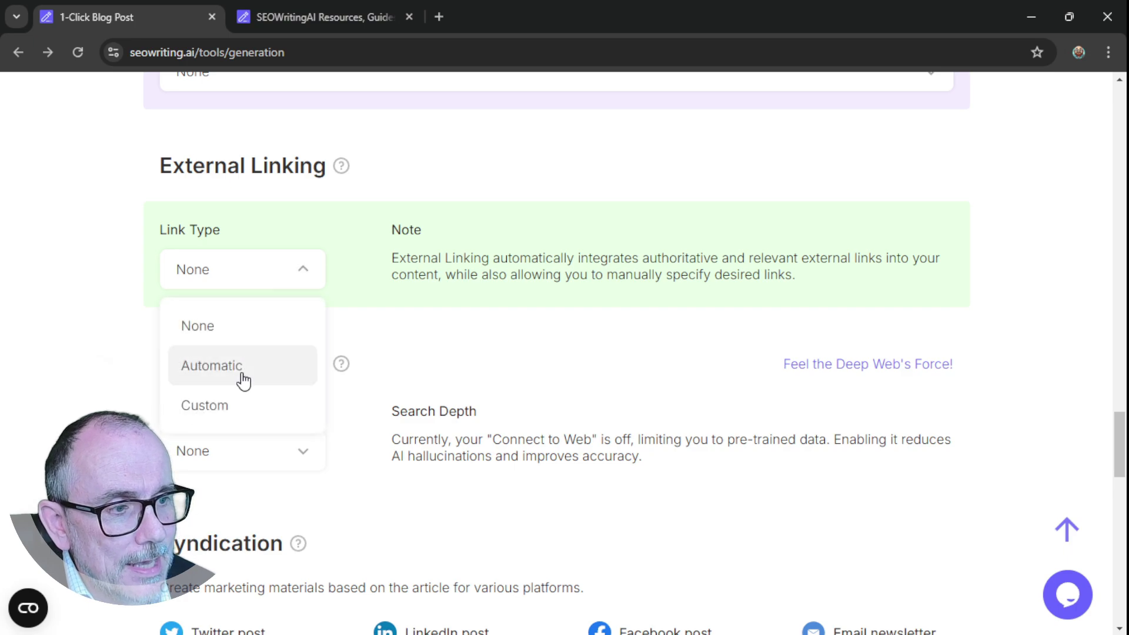
left_click(240, 370)
scroll(451, 302, "down", 1)
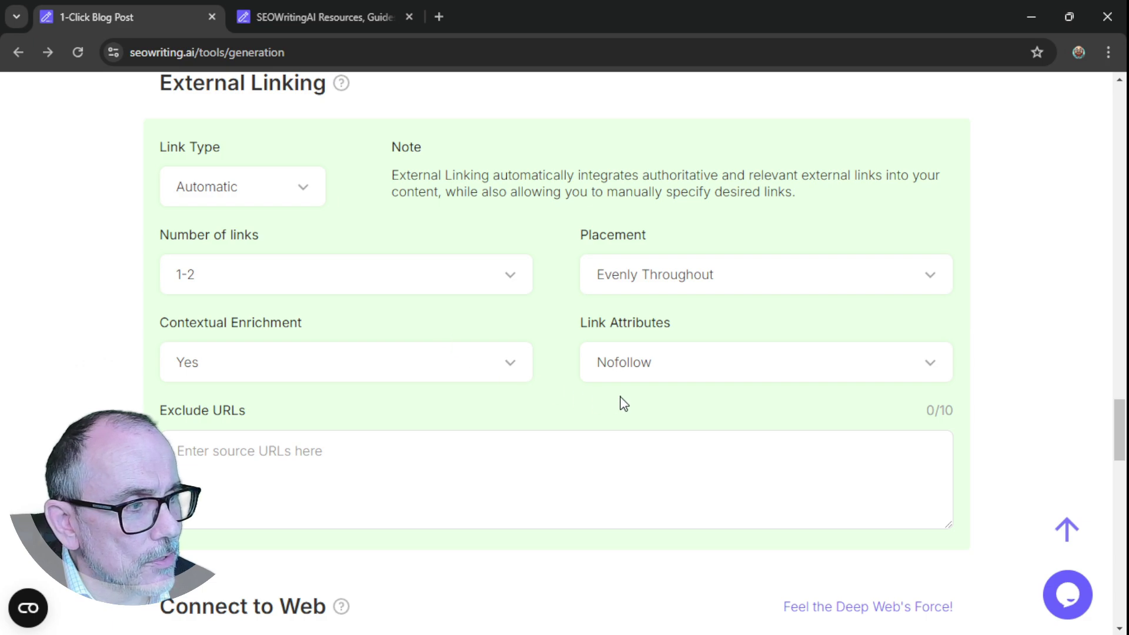
left_click(941, 366)
left_click(611, 461)
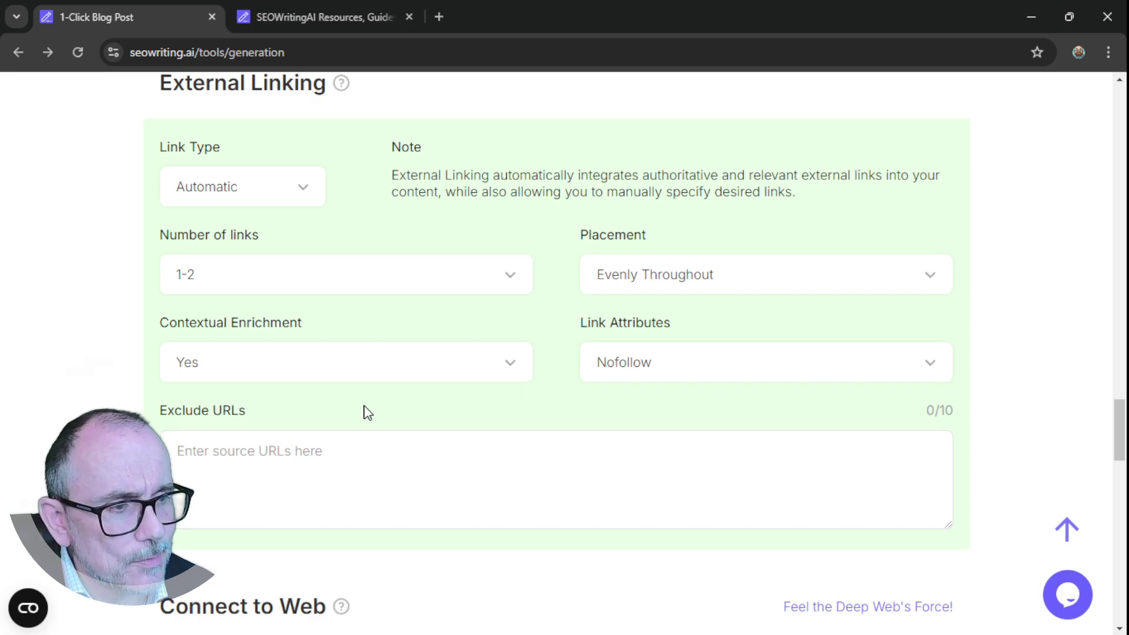
scroll(368, 410, "down", 5)
Set web Access to Yes and Source Links format to Link Name - URL.
scroll(367, 409, "down", 1)
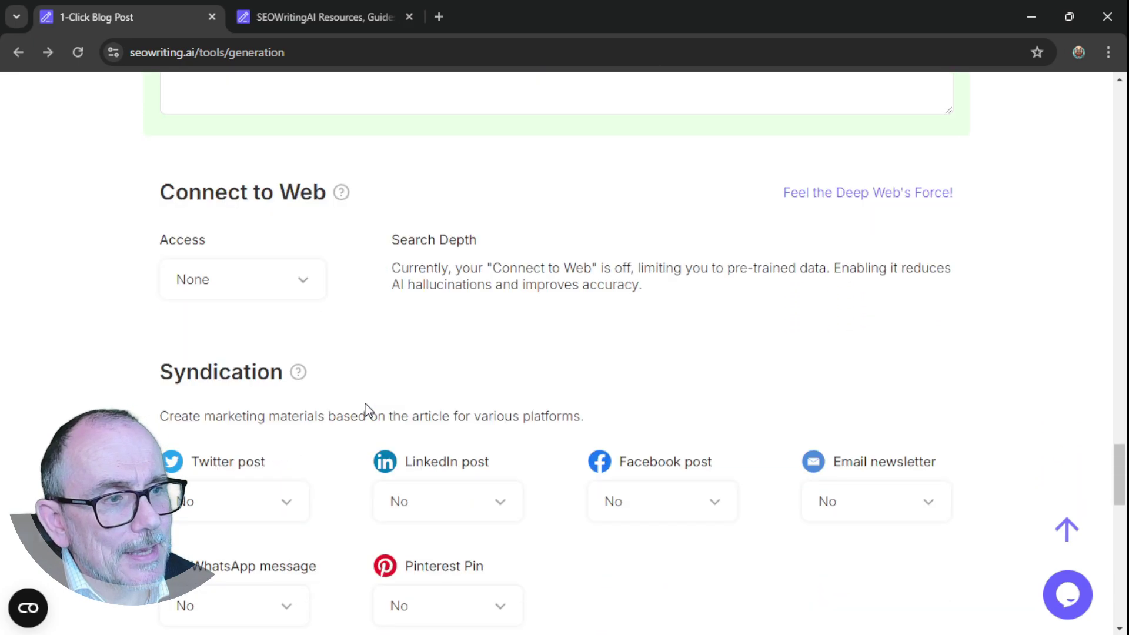
left_click(303, 285)
left_click(194, 372)
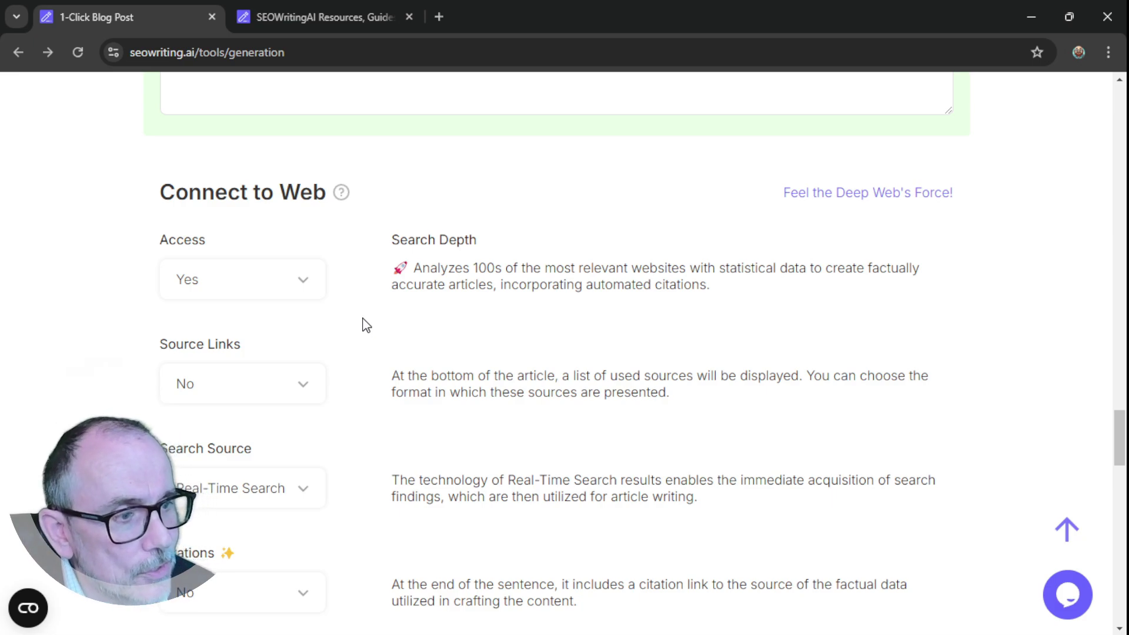
scroll(366, 325, "down", 1)
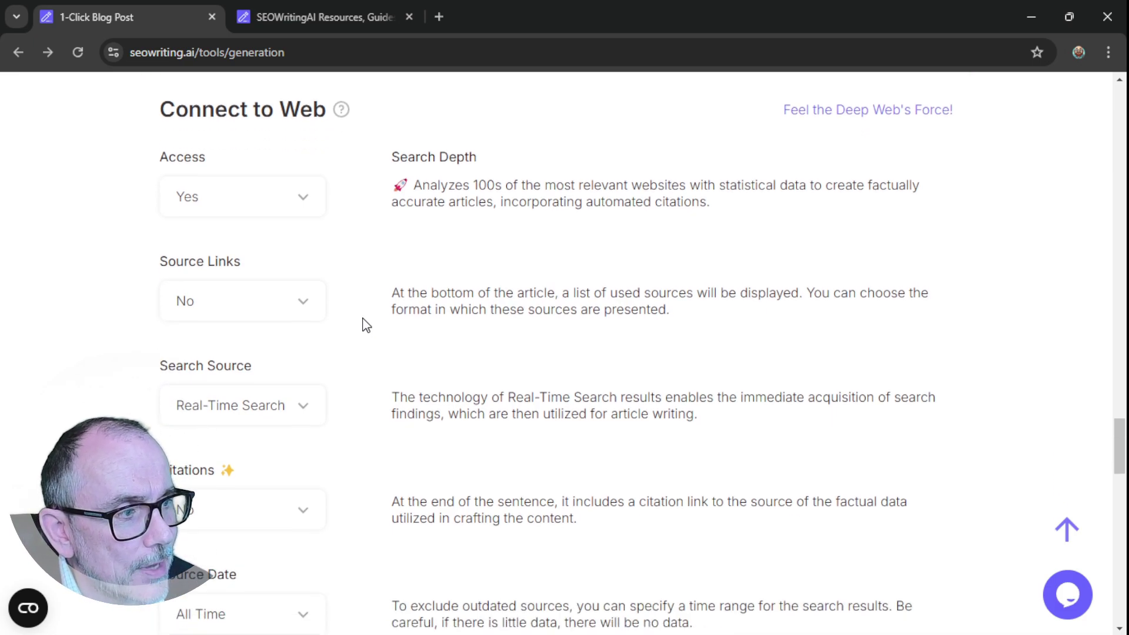
left_click(305, 317)
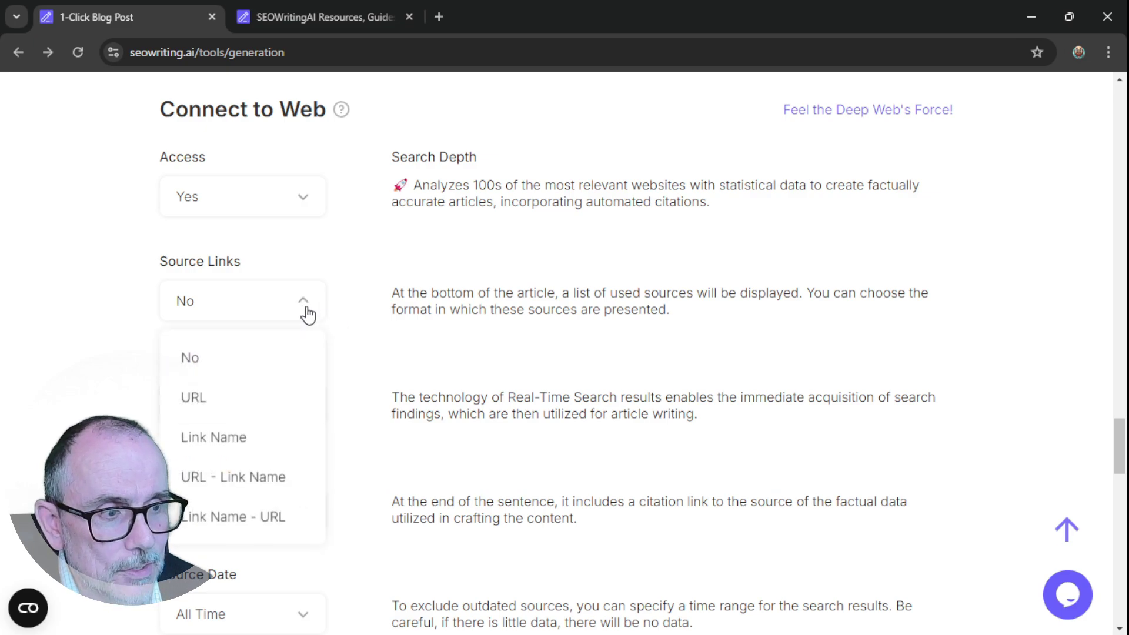
left_click(224, 520)
scroll(412, 294, "down", 2)
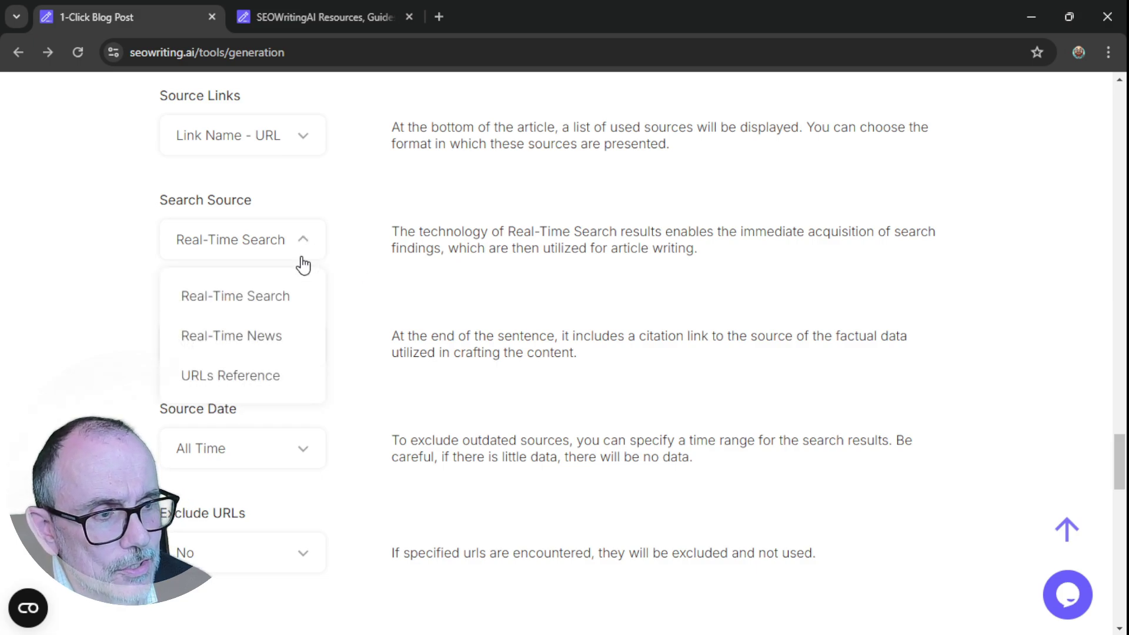
Keep Real-Time Search, set Citations to Yes and Source Date to Last Year.
left_click(282, 305)
scroll(391, 300, "down", 2)
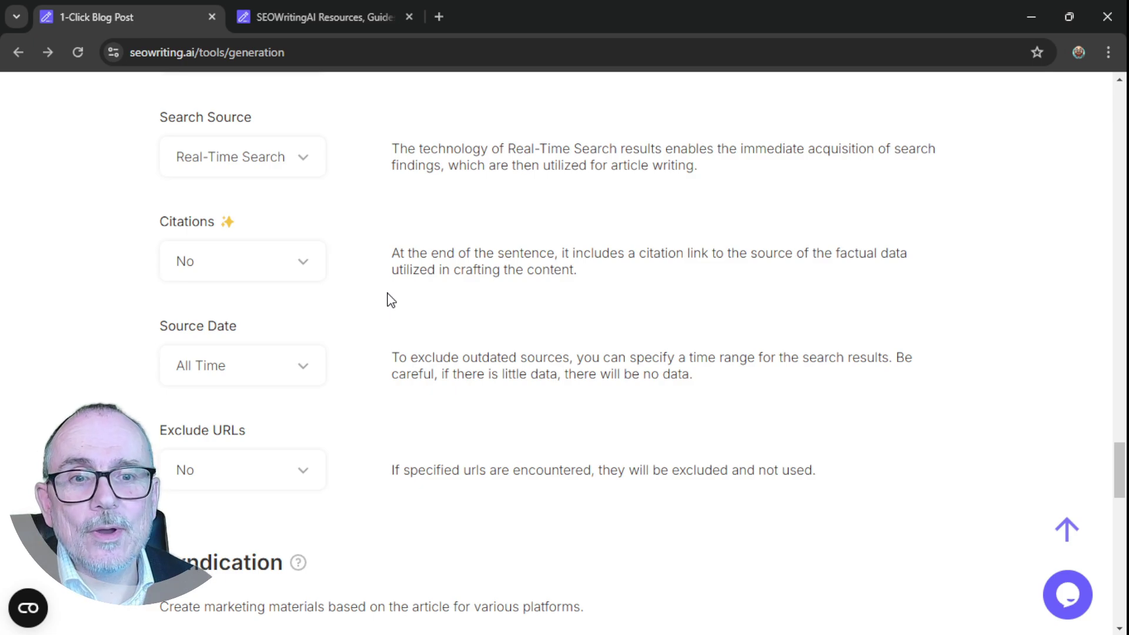
scroll(386, 299, "down", 2)
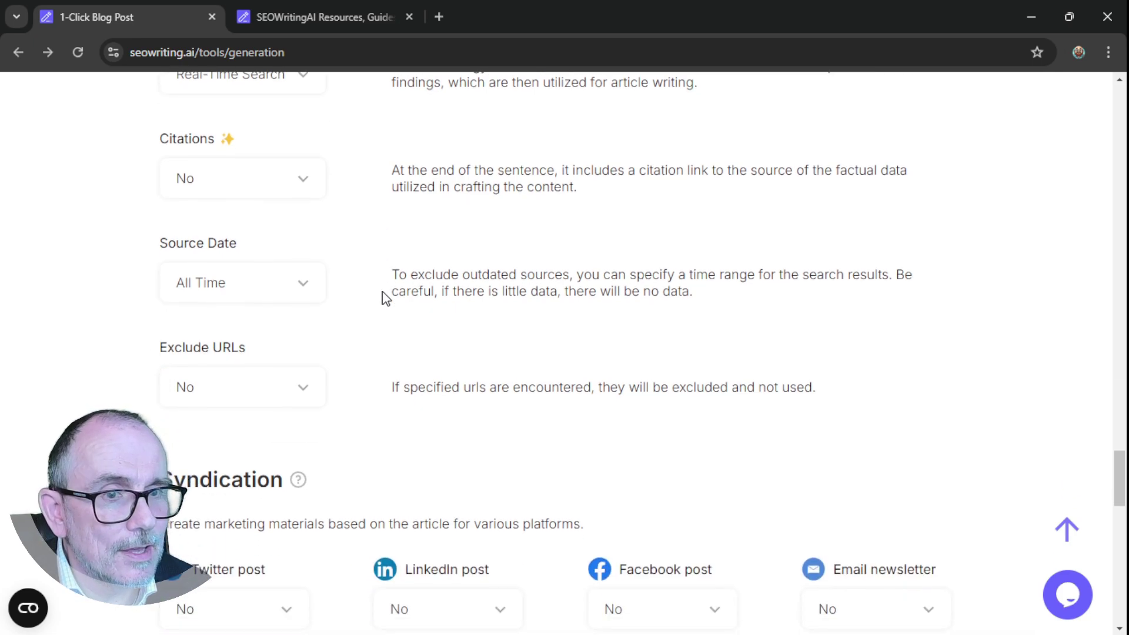
scroll(386, 299, "up", 2)
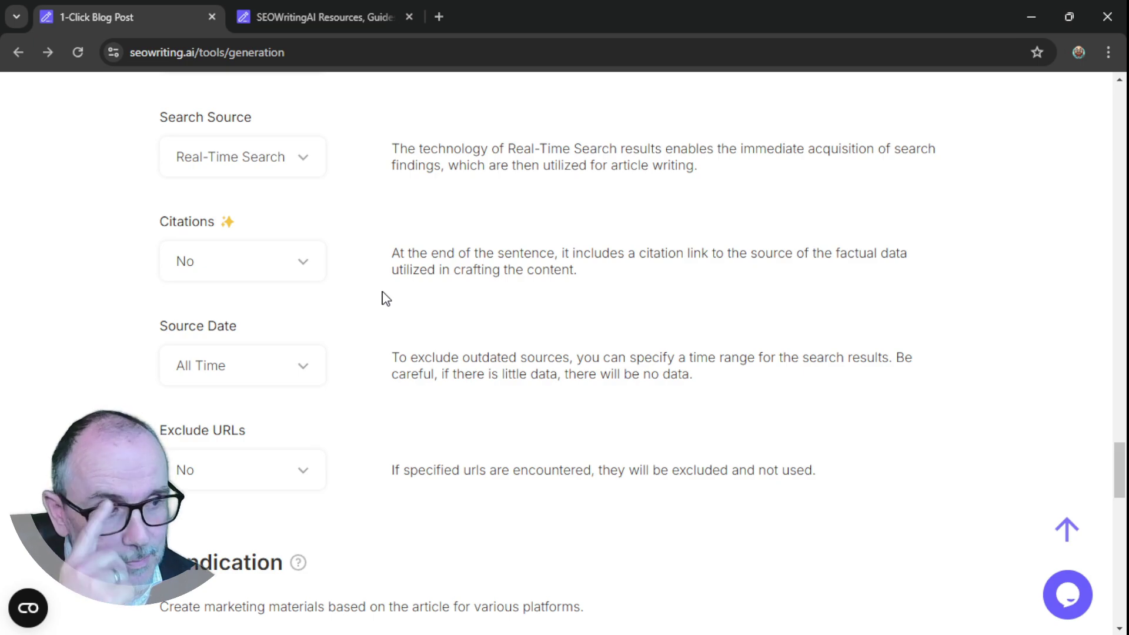
left_click(303, 271)
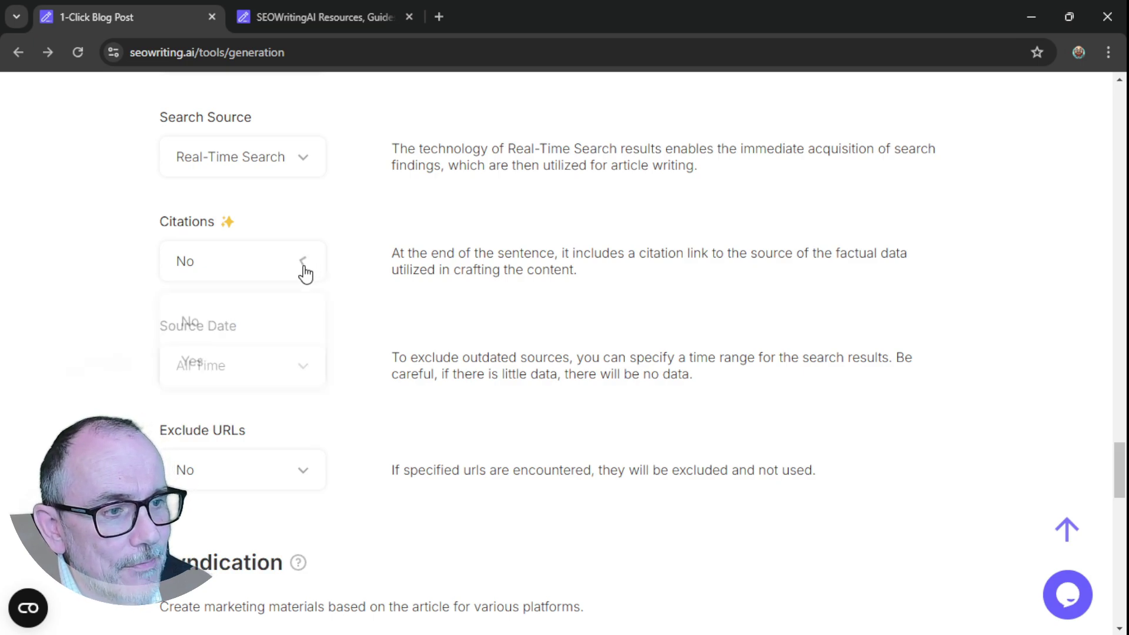
left_click(249, 358)
scroll(361, 329, "down", 2)
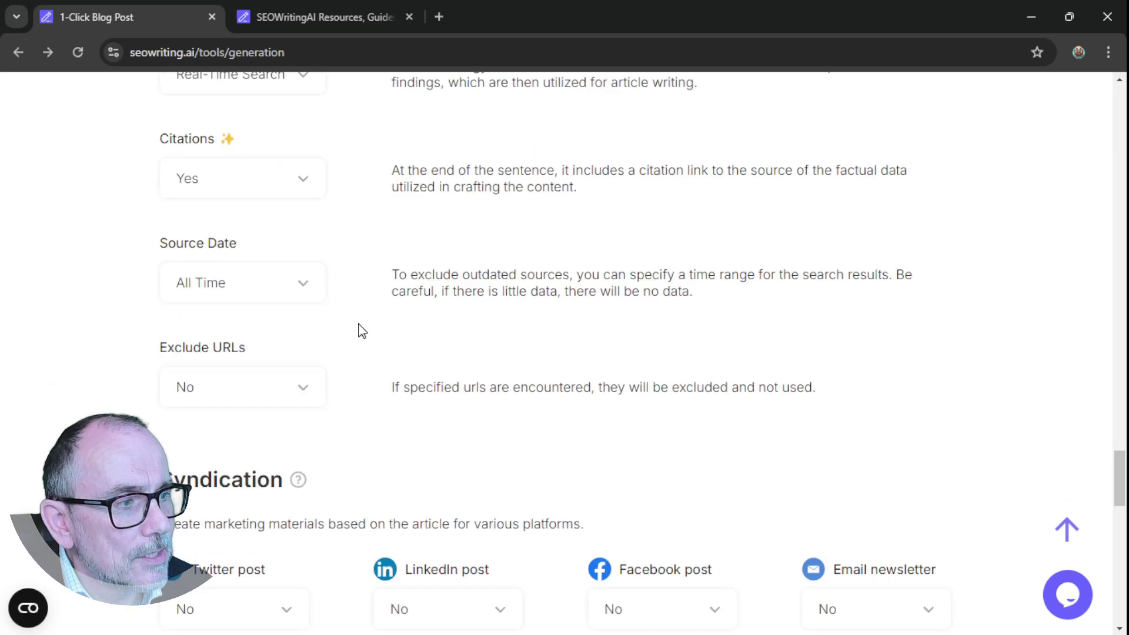
left_click(303, 291)
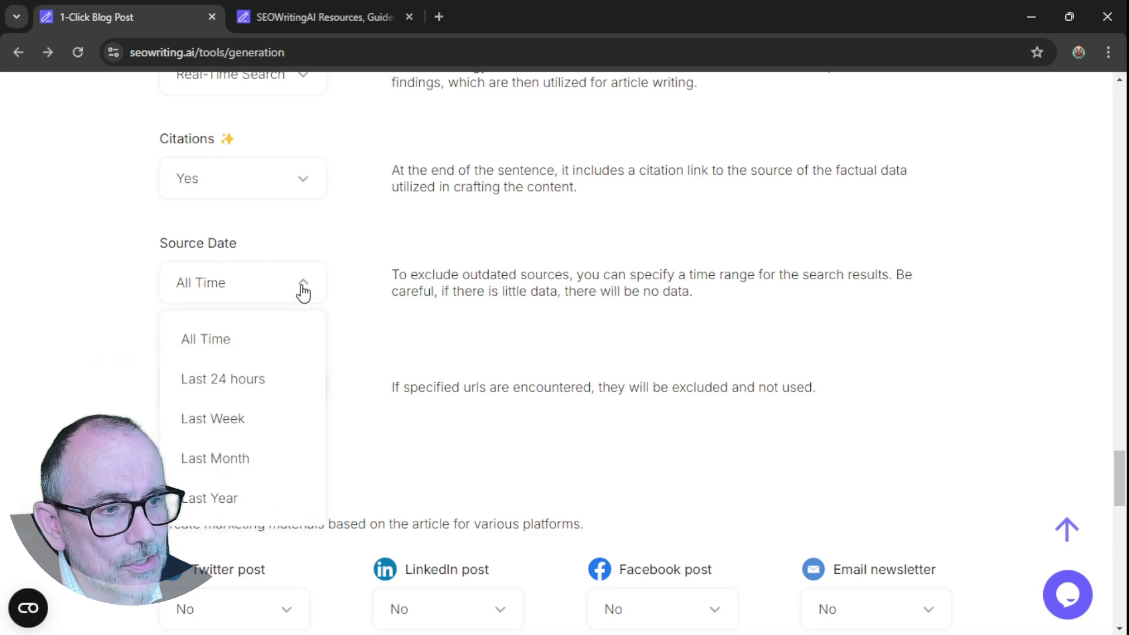
left_click(206, 501)
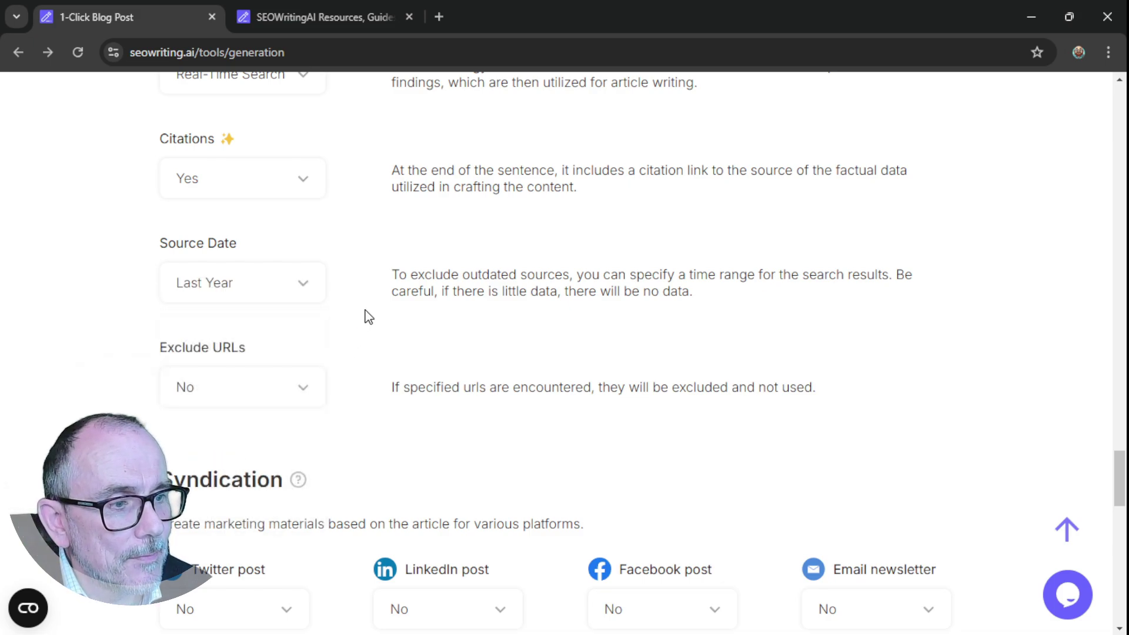
scroll(368, 316, "down", 1)
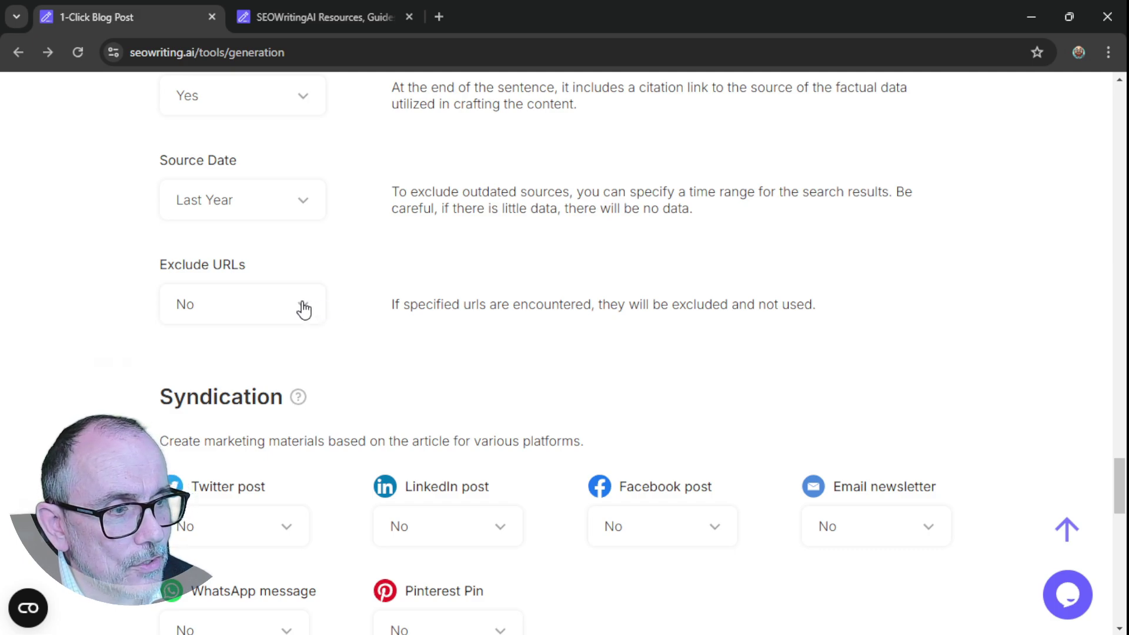
scroll(376, 303, "down", 2)
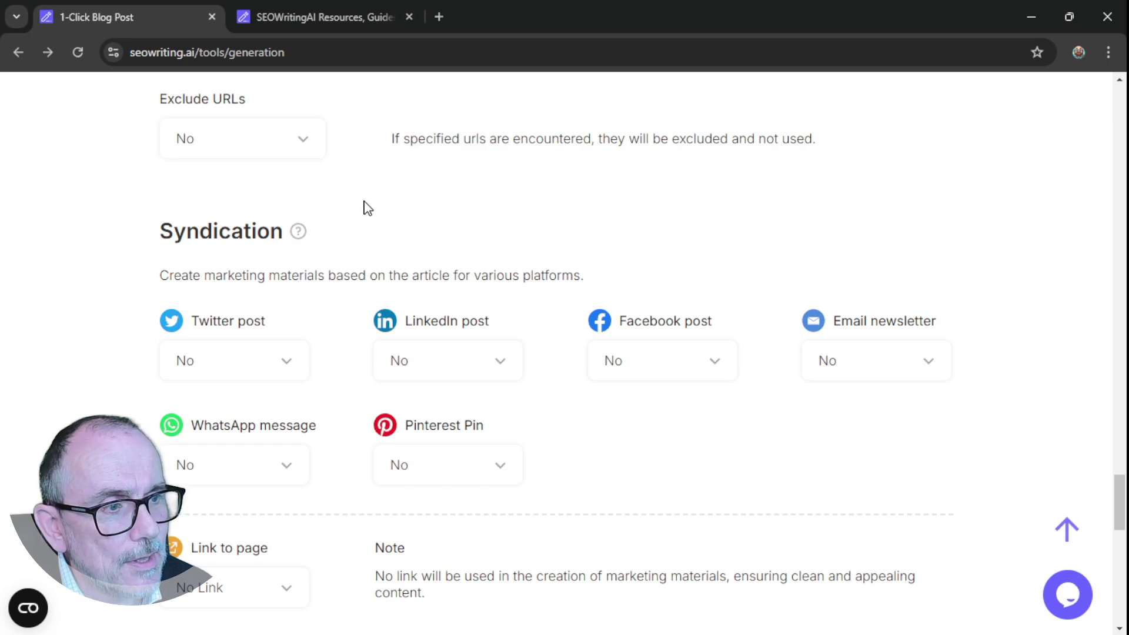
Set the LinkedIn post option to Yes and leave Link to page on No Link.
scroll(366, 208, "down", 1)
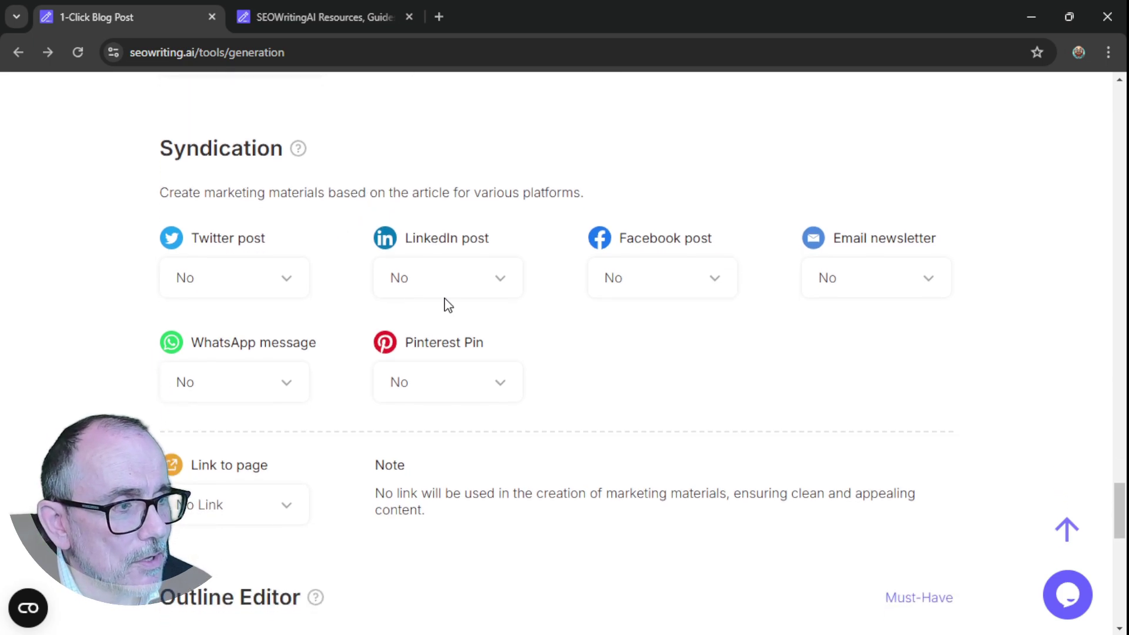
left_click(499, 284)
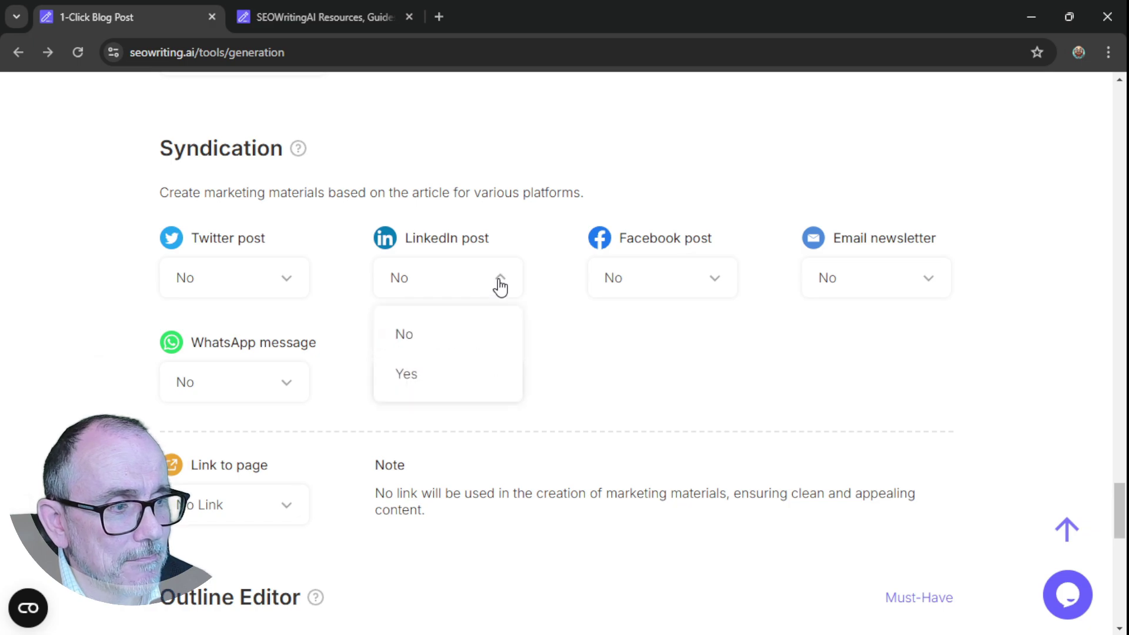
left_click(407, 378)
scroll(390, 302, "down", 3)
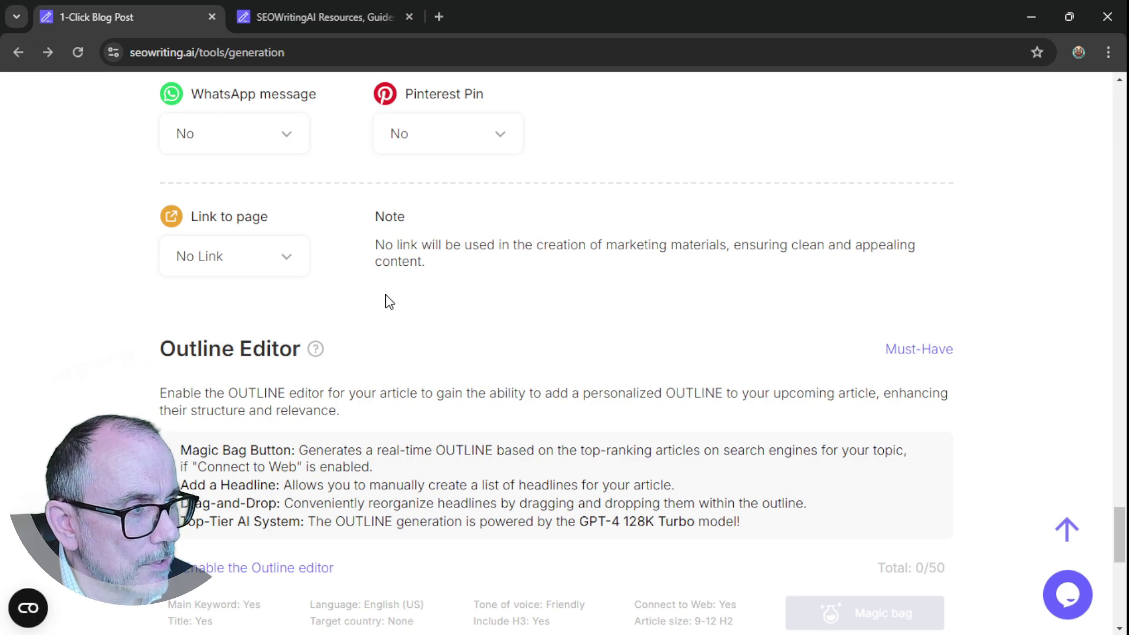
left_click(287, 257)
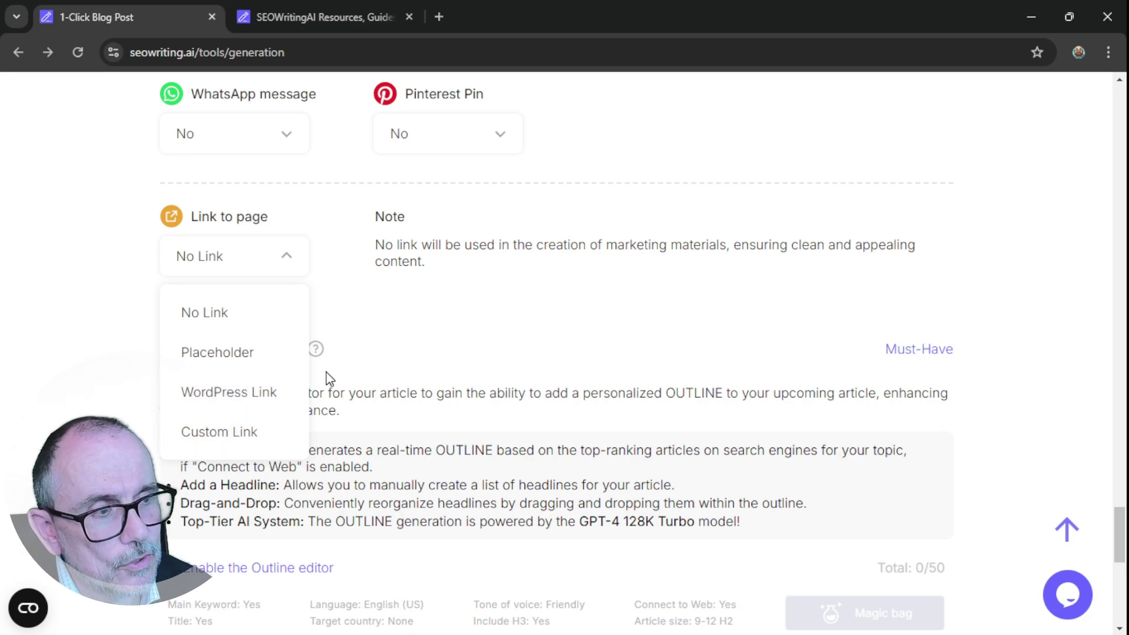
scroll(411, 261, "down", 3)
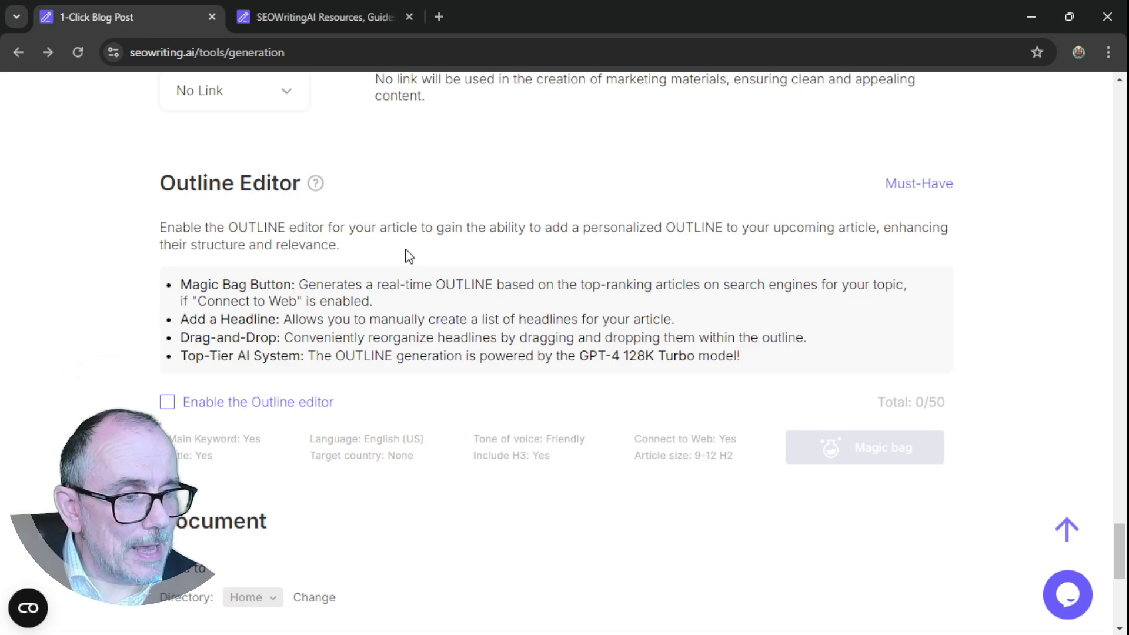
scroll(409, 256, "down", 5)
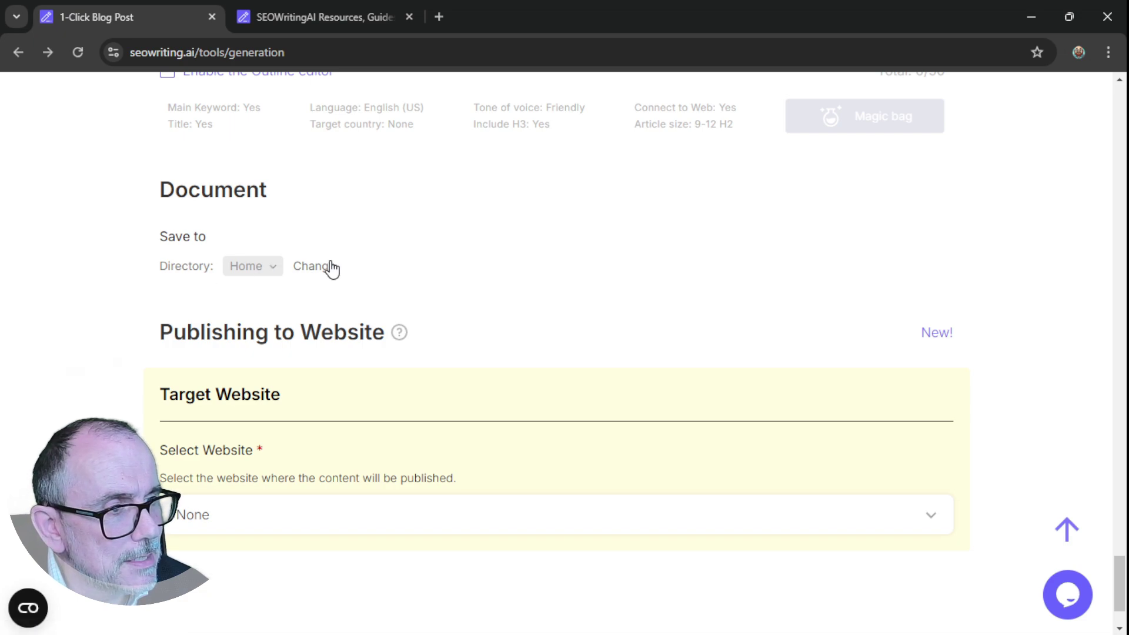
scroll(500, 234, "down", 2)
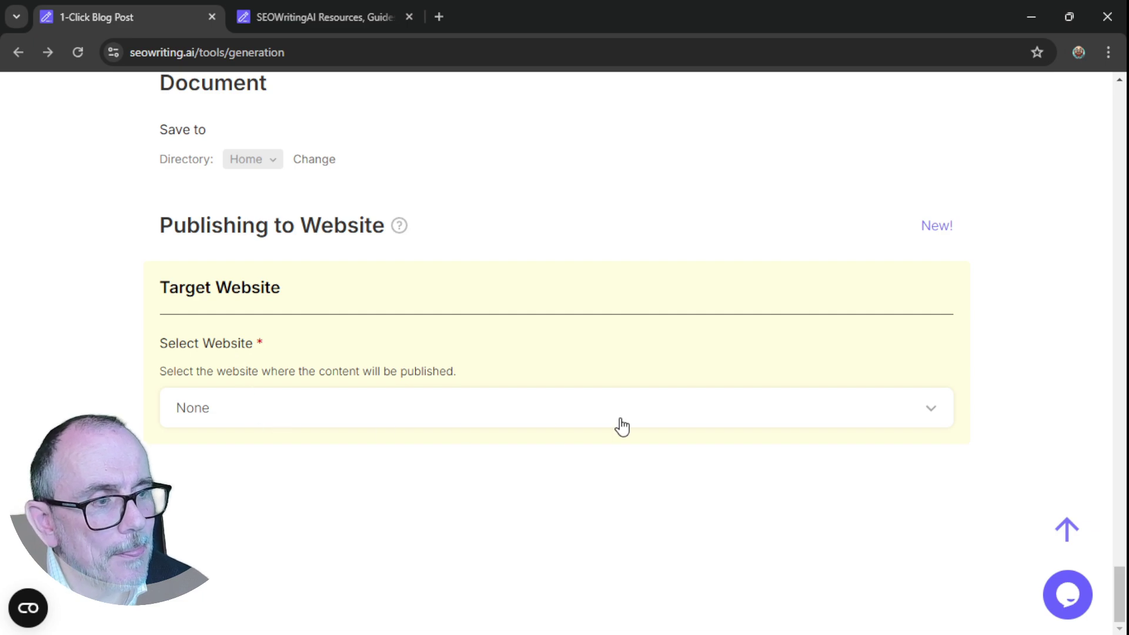
left_click(932, 412)
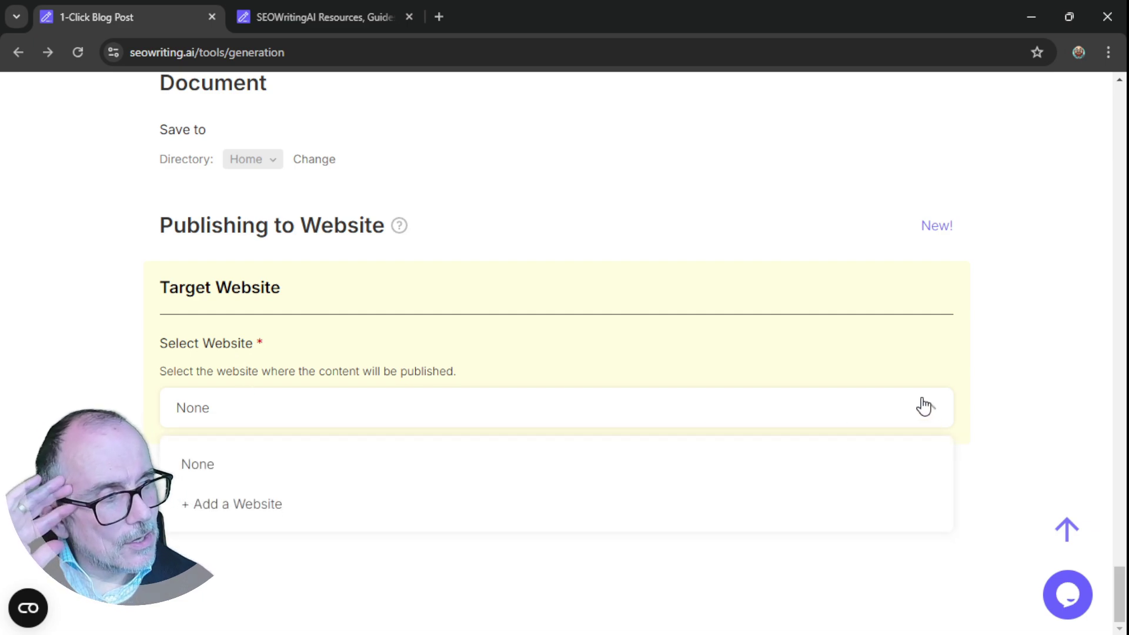
scroll(605, 400, "up", 15)
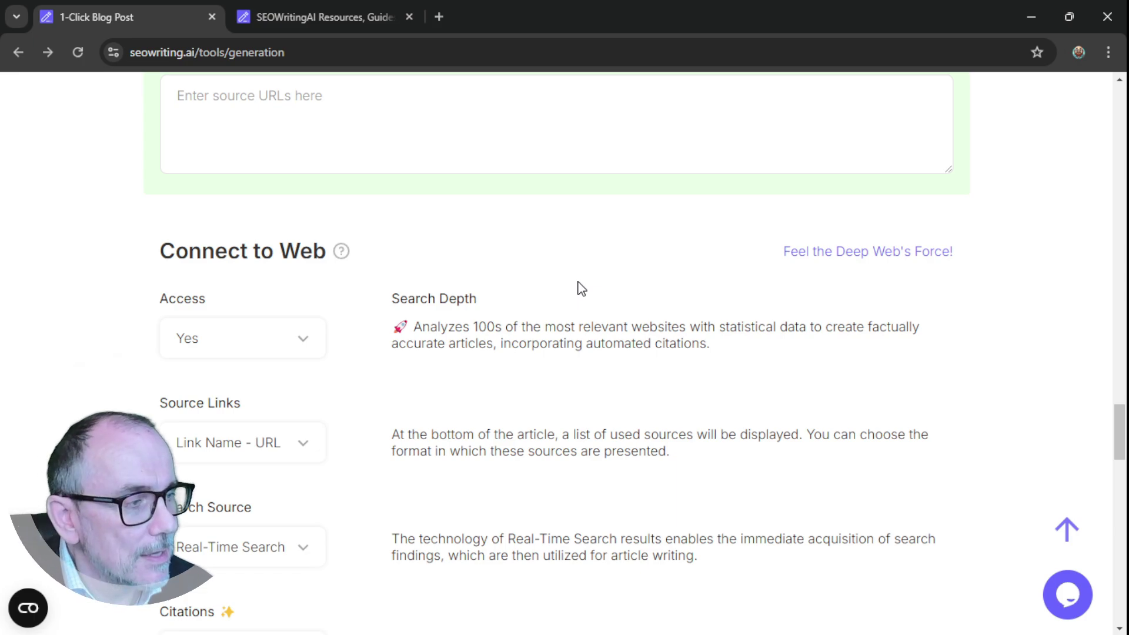
Run generation of 'The Leadership of AI: Shaping The Future of Business' from the top of the form.
scroll(580, 285, "up", 20)
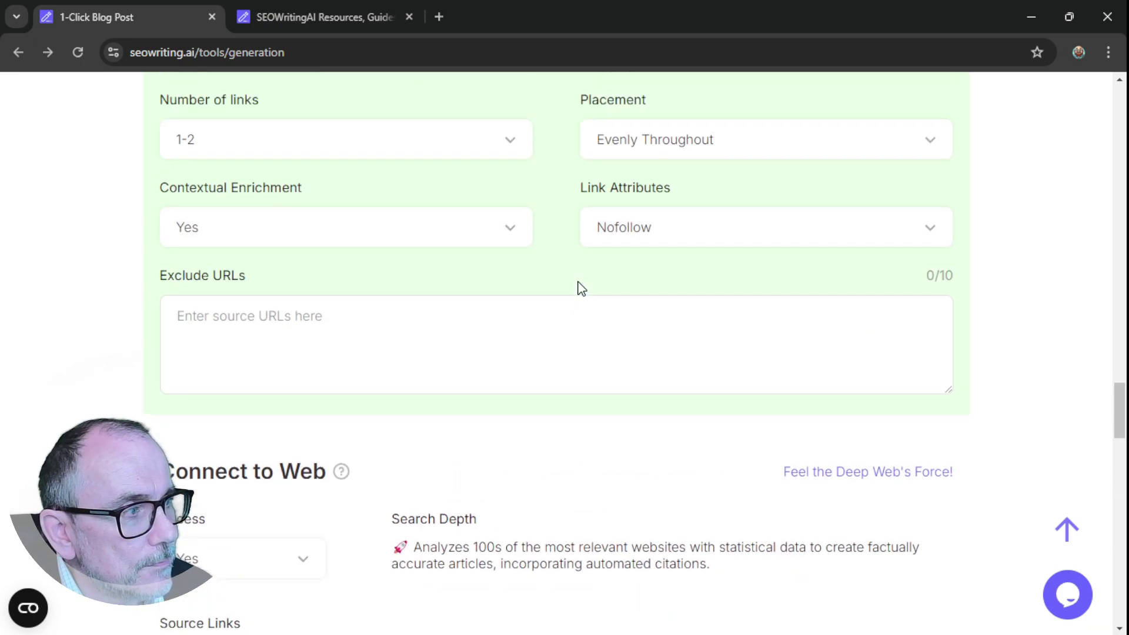
scroll(580, 282, "up", 6)
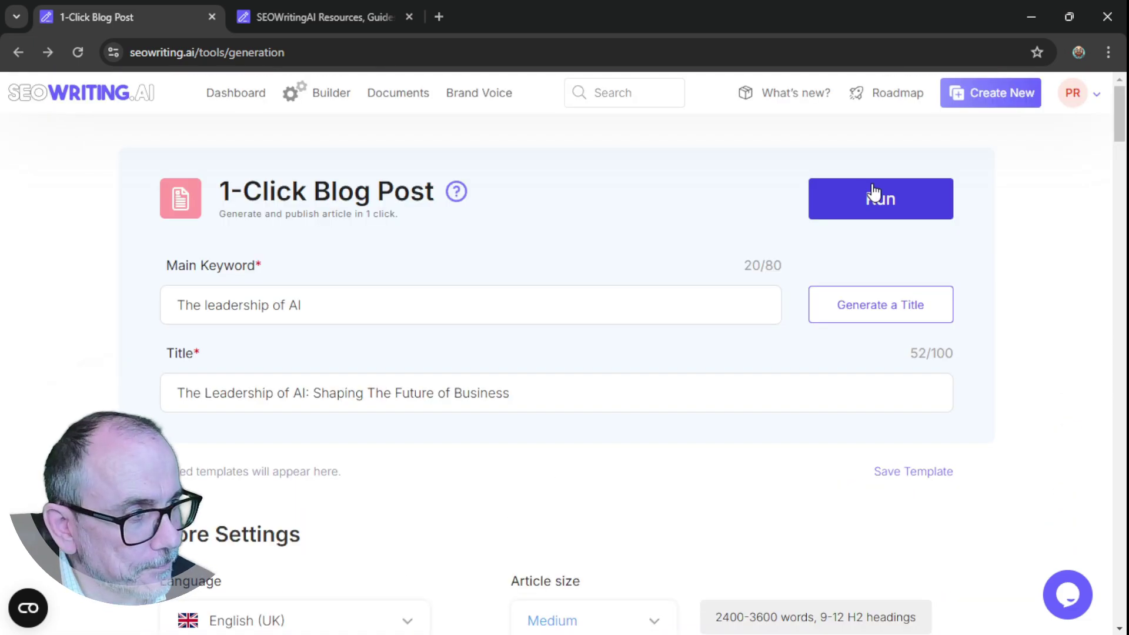
left_click(876, 203)
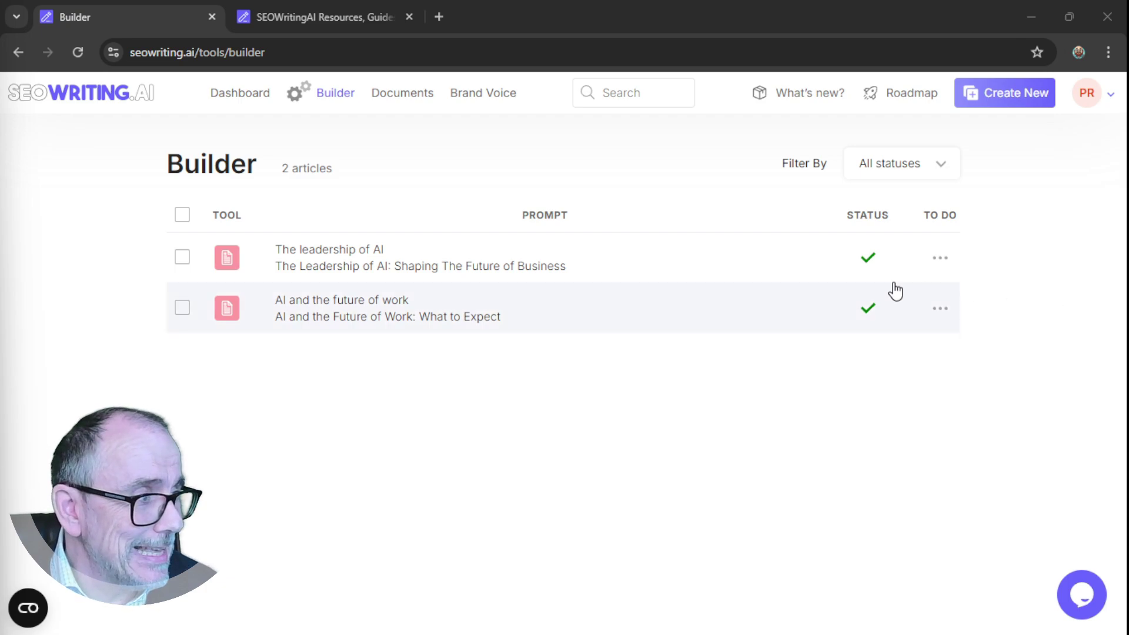
Open the Leadership of AI article and follow citation 3 after 'their work' to Forbes.
left_click(362, 262)
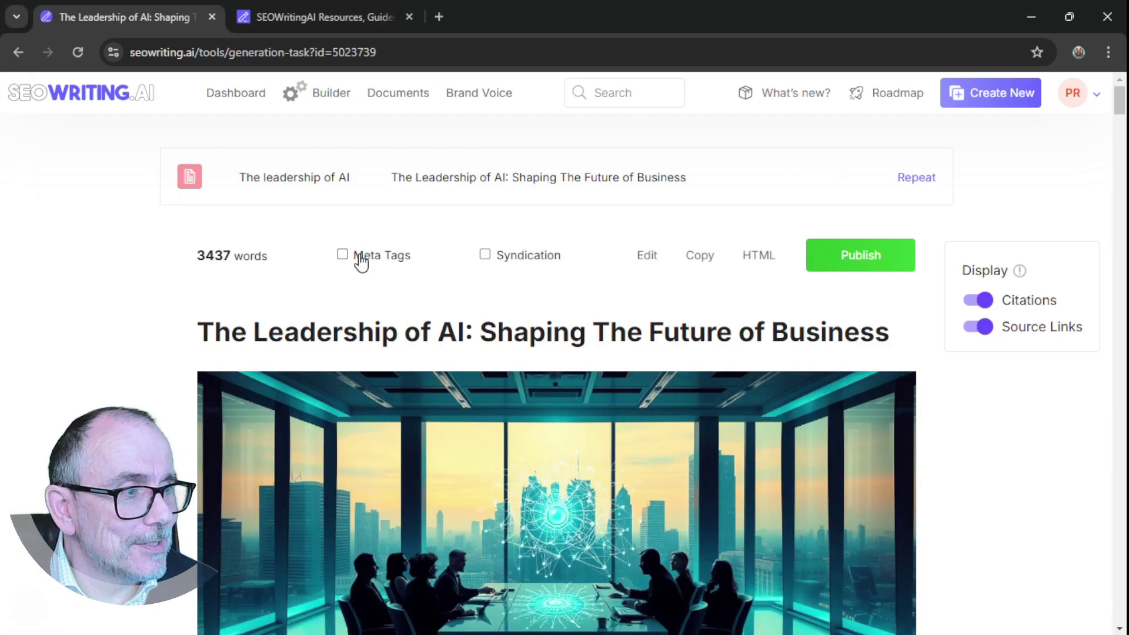
scroll(360, 259, "down", 2)
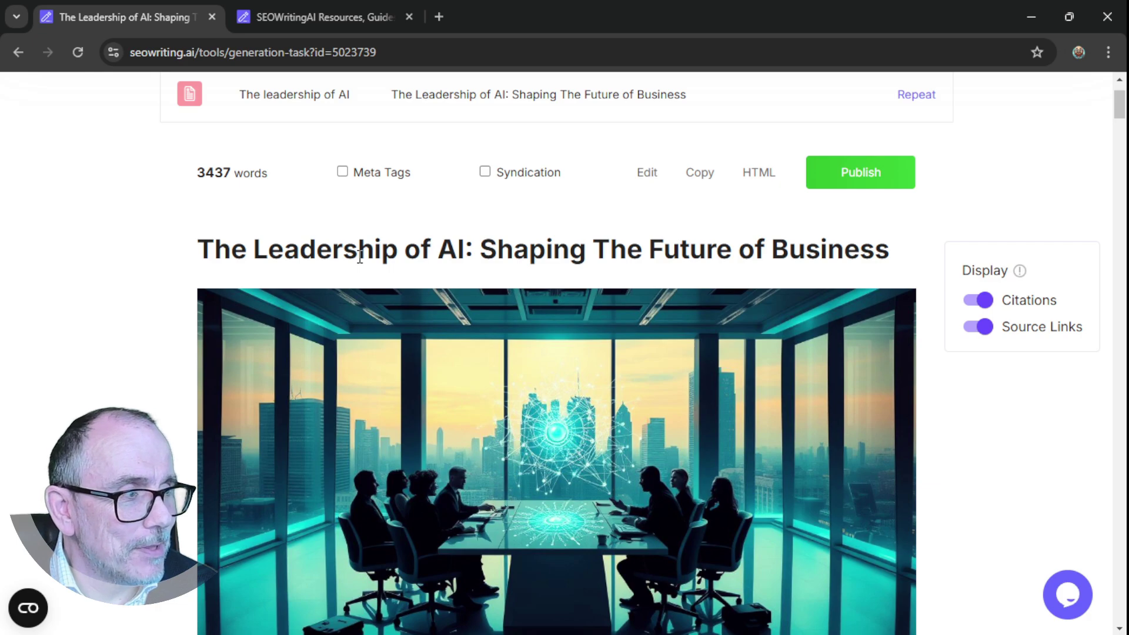
scroll(360, 257, "down", 5)
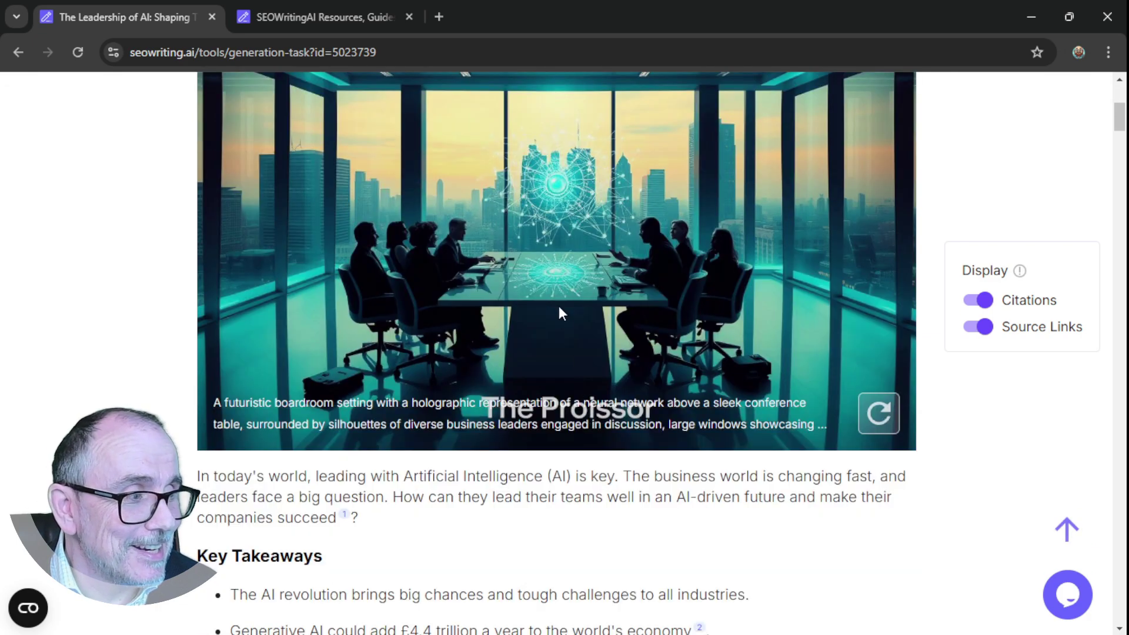
scroll(559, 306, "down", 4)
scroll(559, 312, "down", 7)
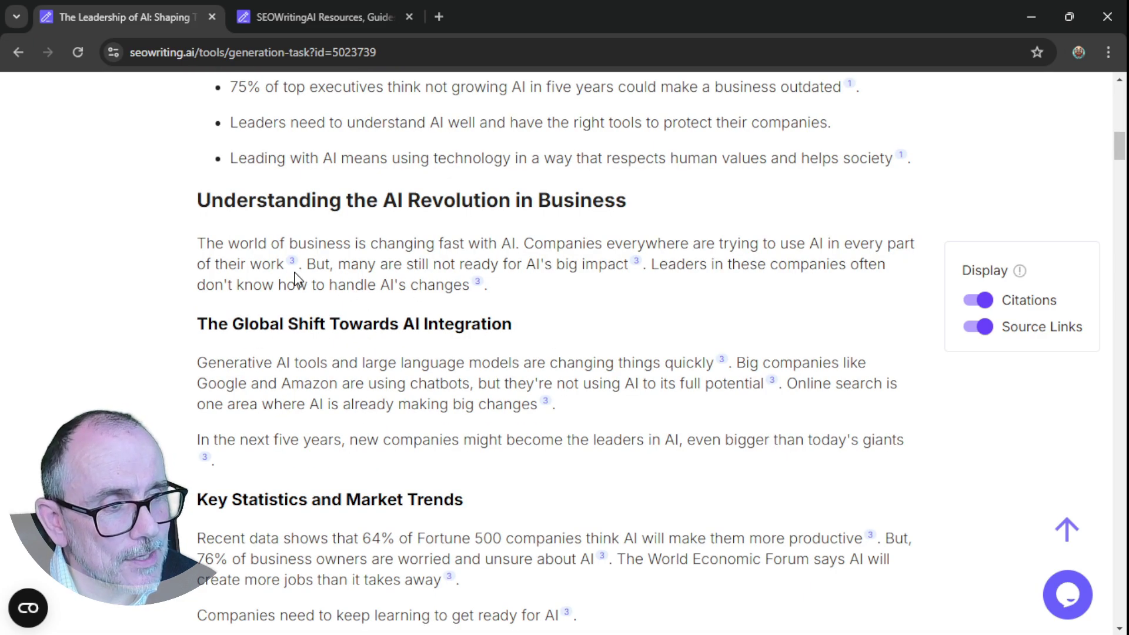
mouse_move(294, 267)
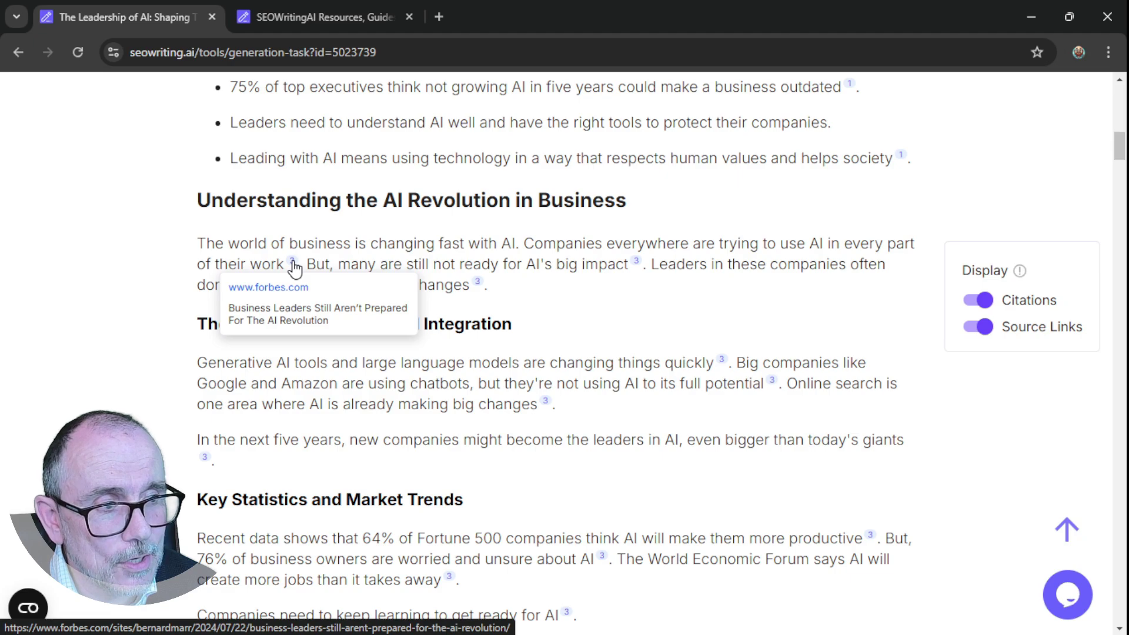
left_click(293, 265)
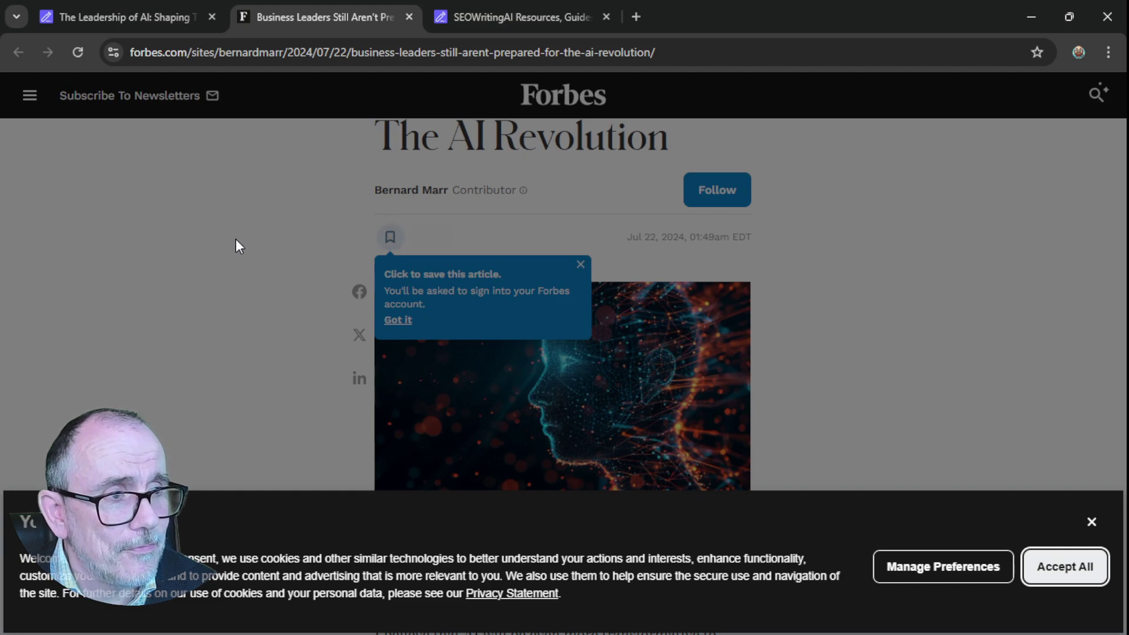
Accept all cookies on the Forbes page and scroll down to the article text.
left_click(1053, 568)
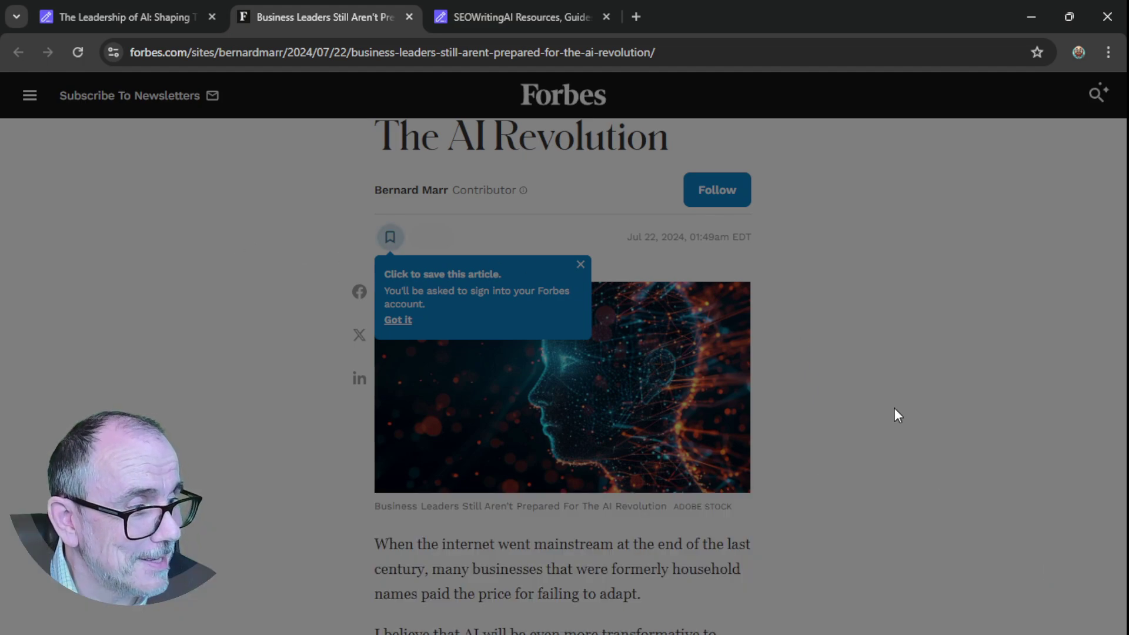
scroll(864, 372, "down", 8)
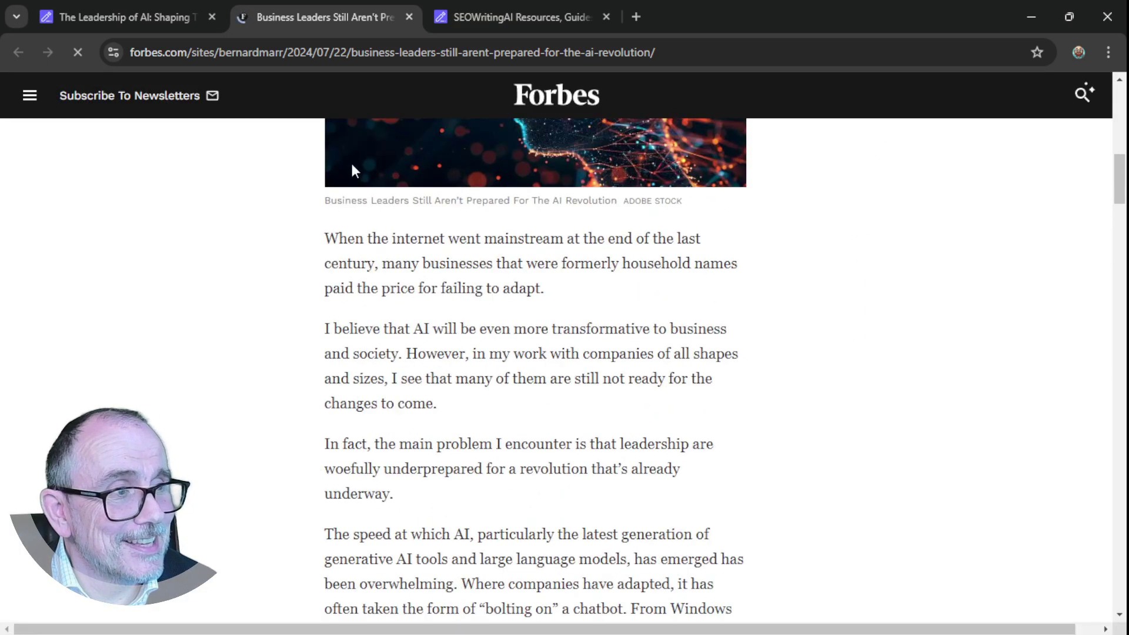
Return to the article's Core Principles section and play the responsible AI leadership video, pausing at 0:07.
left_click(163, 17)
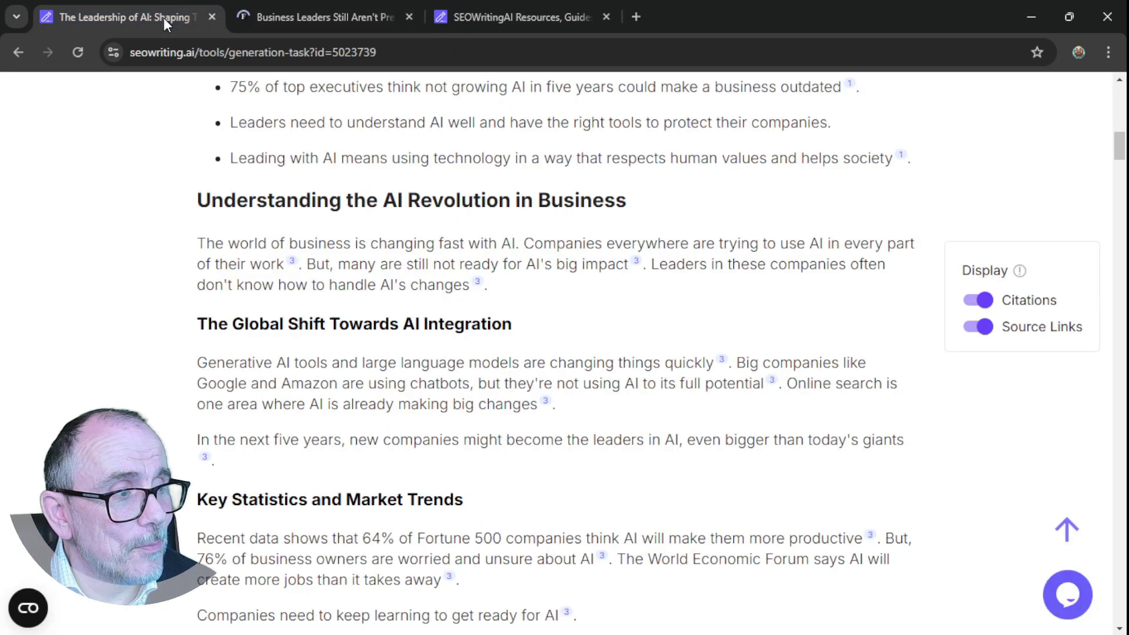
scroll(545, 299, "down", 10)
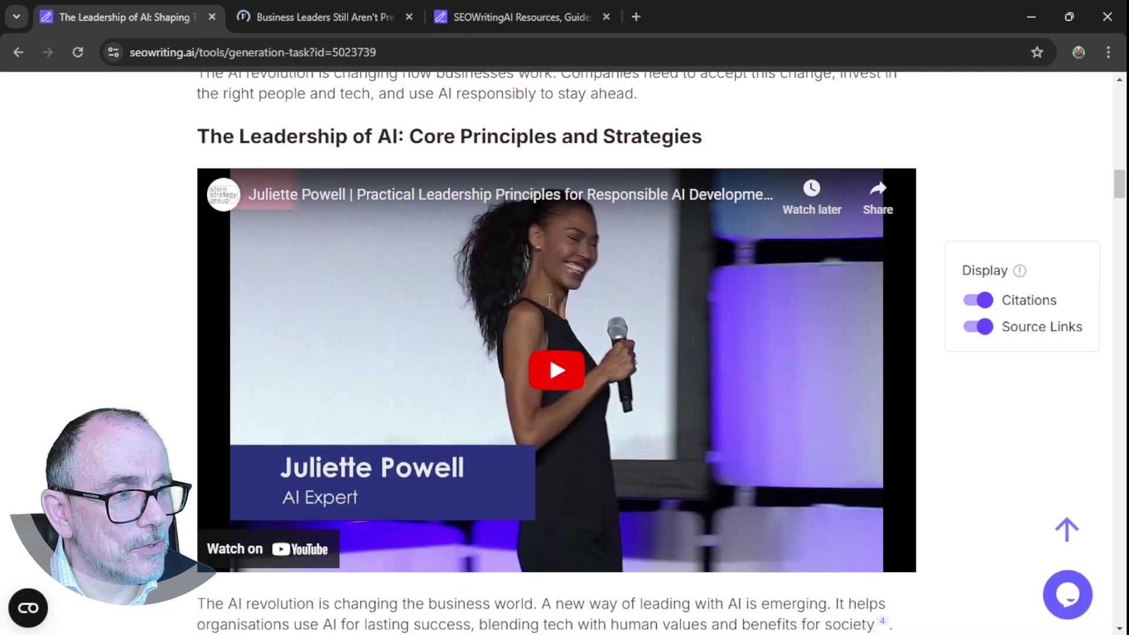
scroll(550, 300, "down", 1)
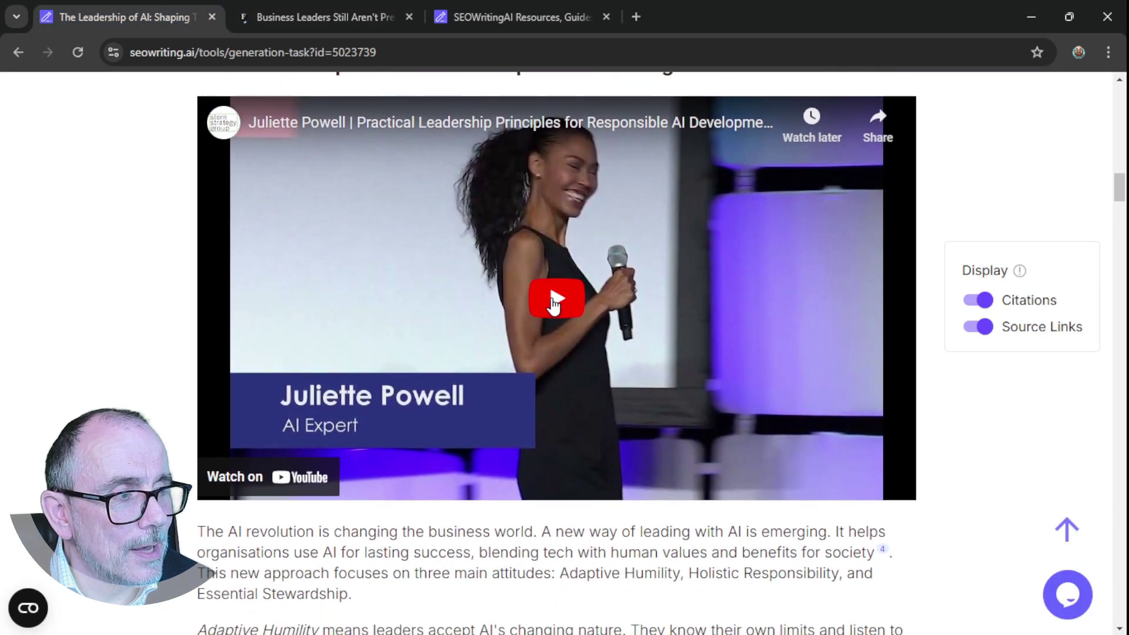
left_click(553, 301)
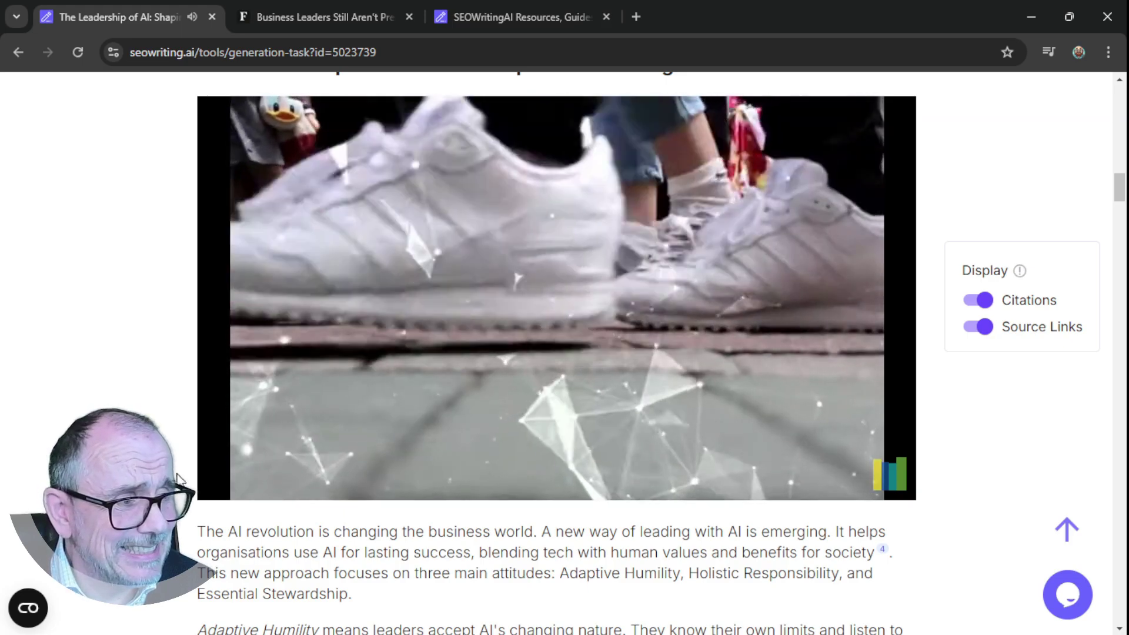
left_click(462, 343)
scroll(462, 343, "down", 5)
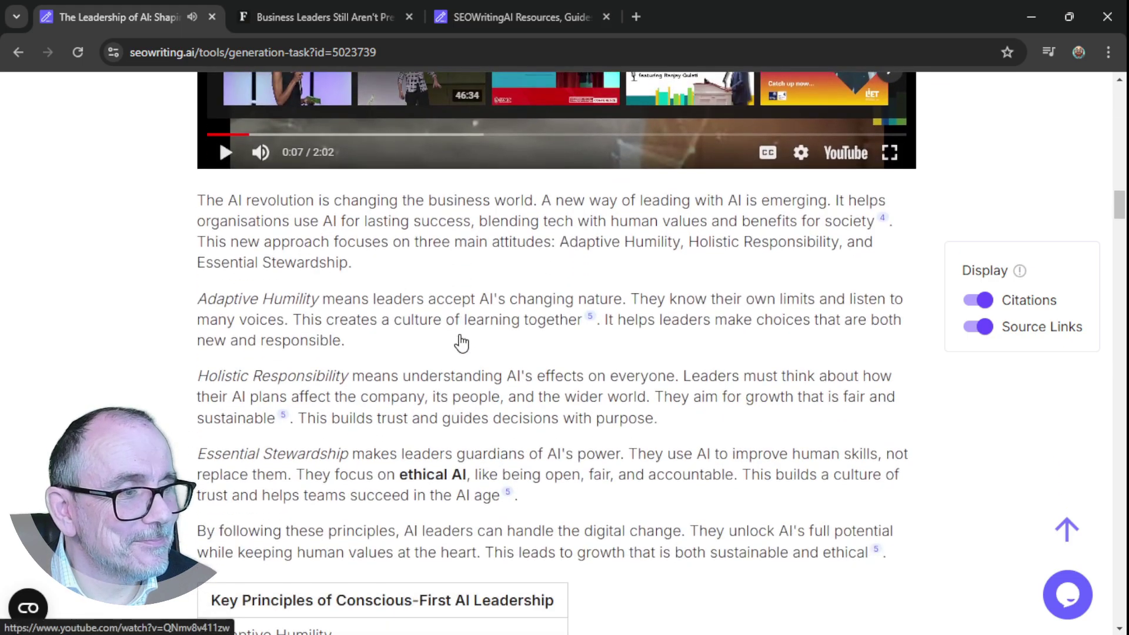
Read down from the Key Principles table, checking citations, to the 'Leadership in the Era of AI' video.
scroll(462, 343, "down", 3)
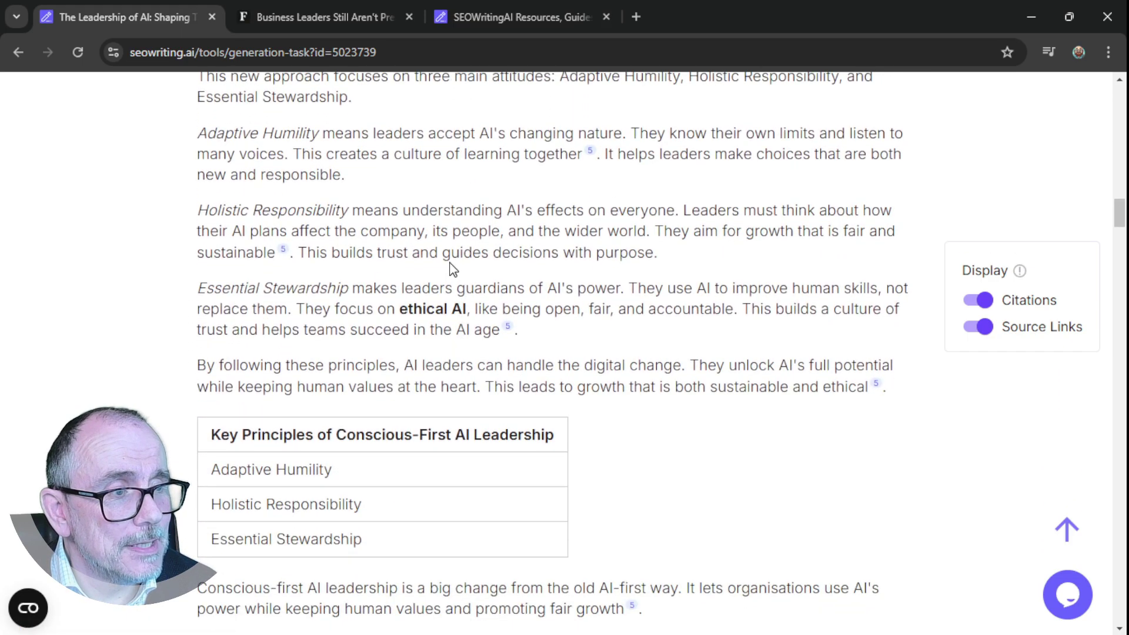
scroll(453, 269, "down", 2)
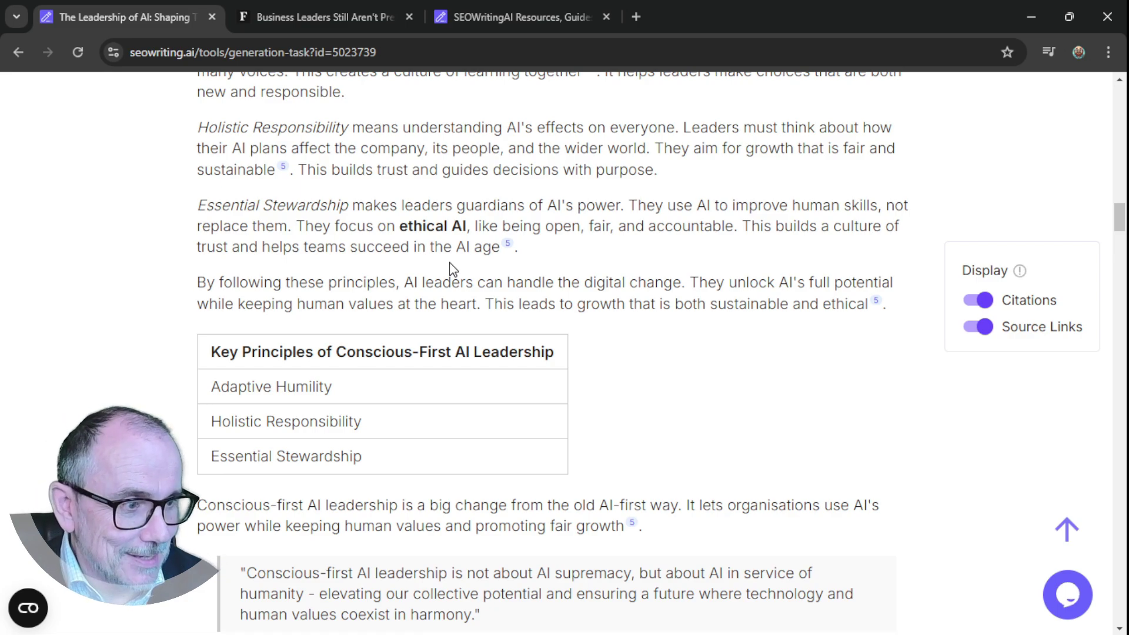
scroll(453, 269, "down", 3)
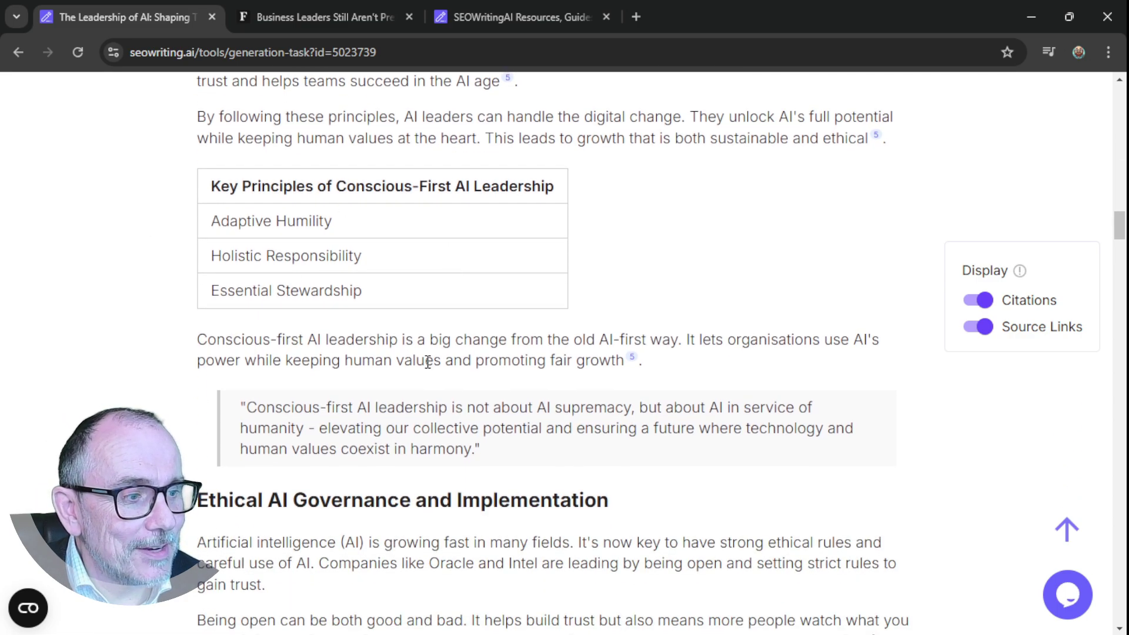
scroll(427, 362, "down", 1)
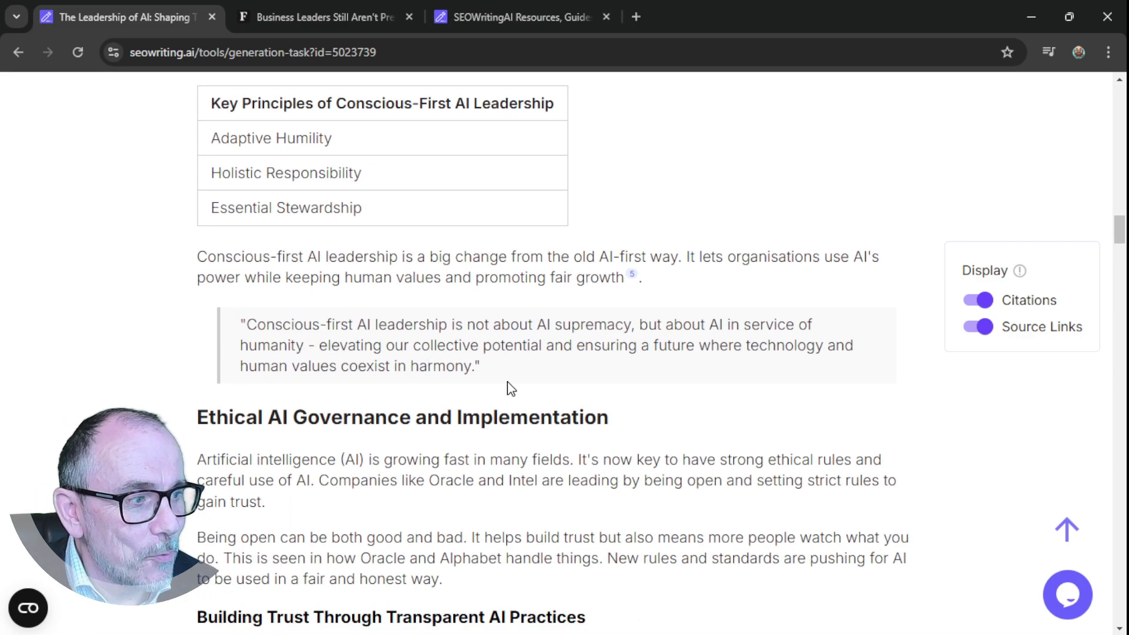
scroll(496, 394, "down", 6)
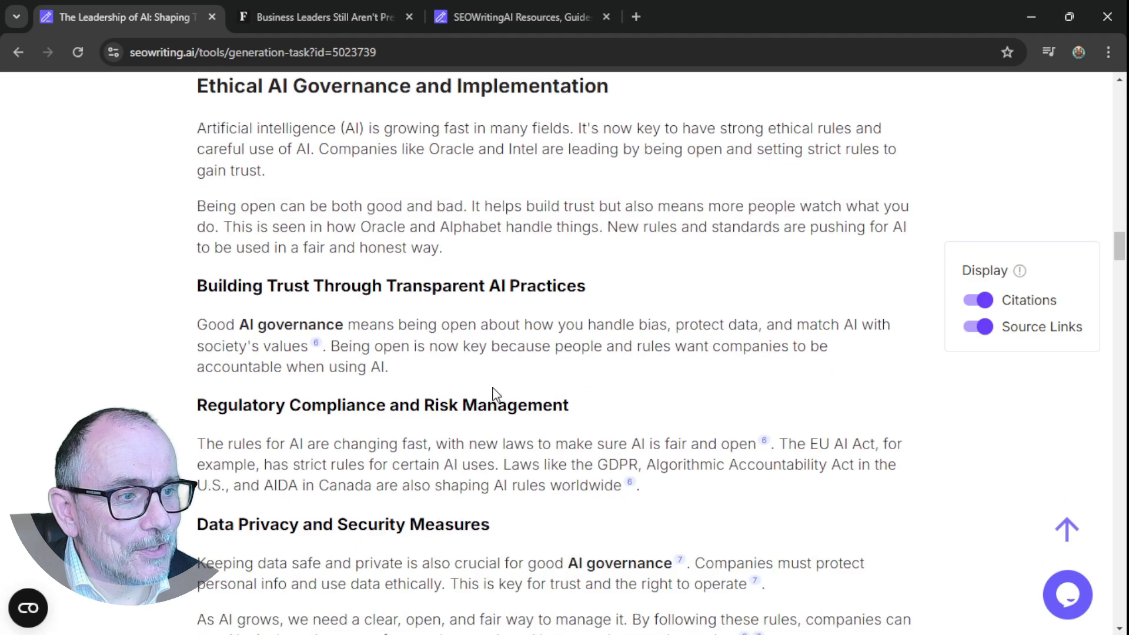
scroll(494, 388, "down", 15)
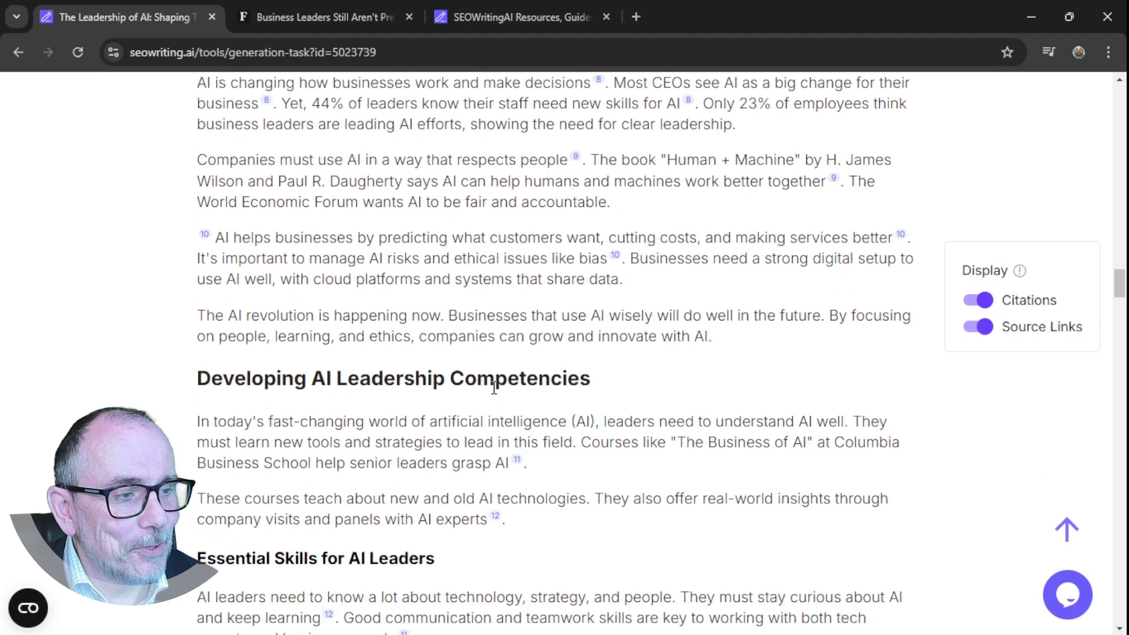
scroll(494, 393, "down", 5)
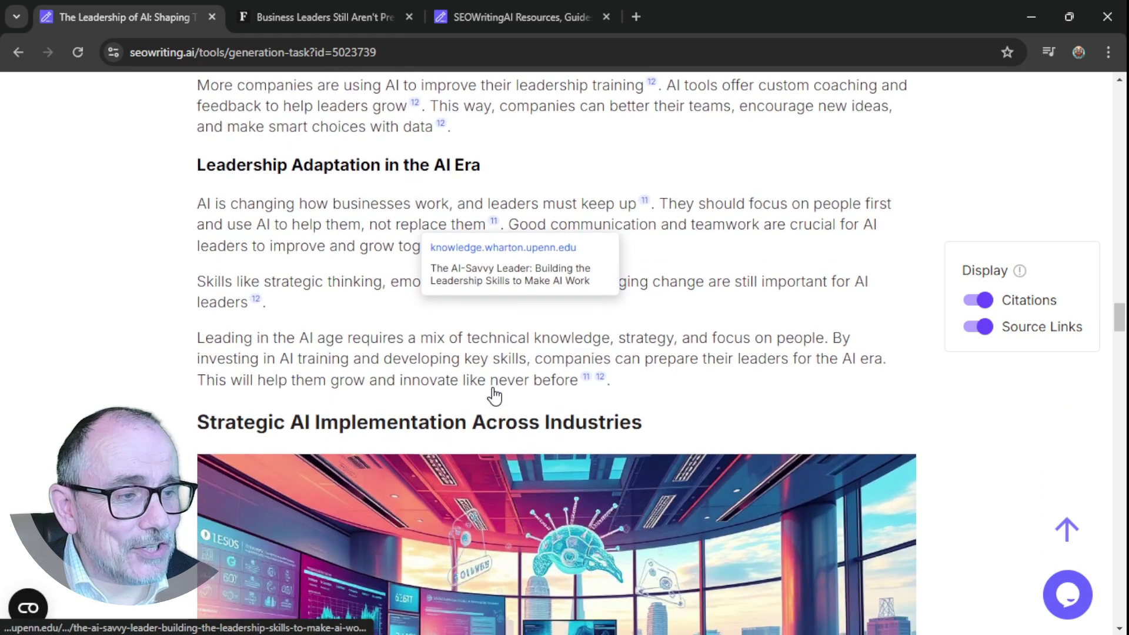
scroll(495, 394, "down", 4)
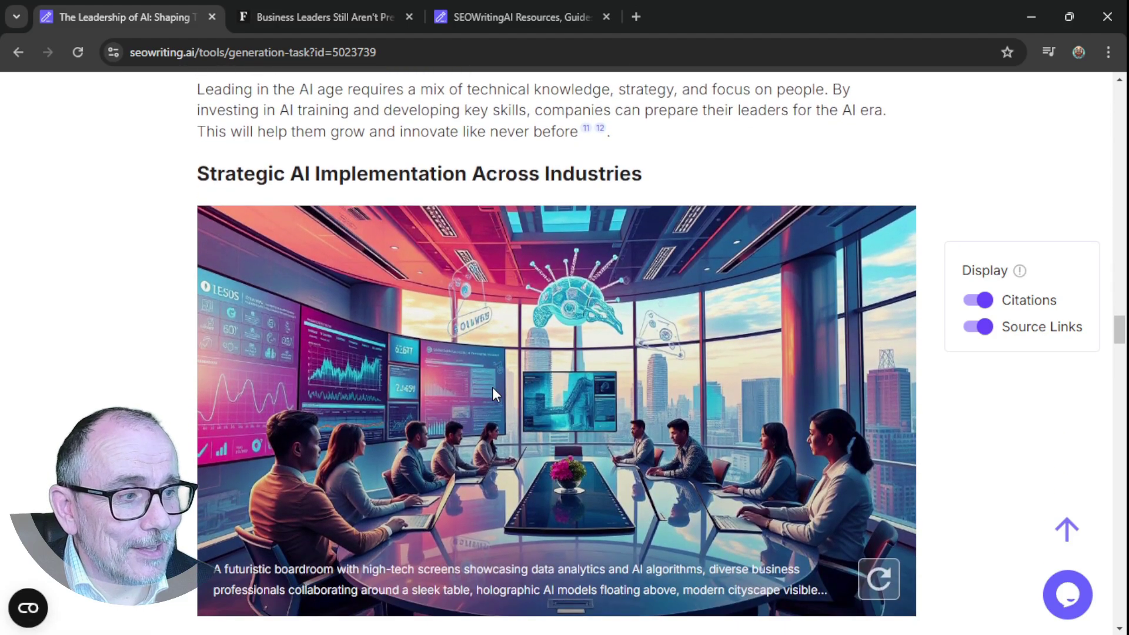
scroll(493, 391, "down", 1)
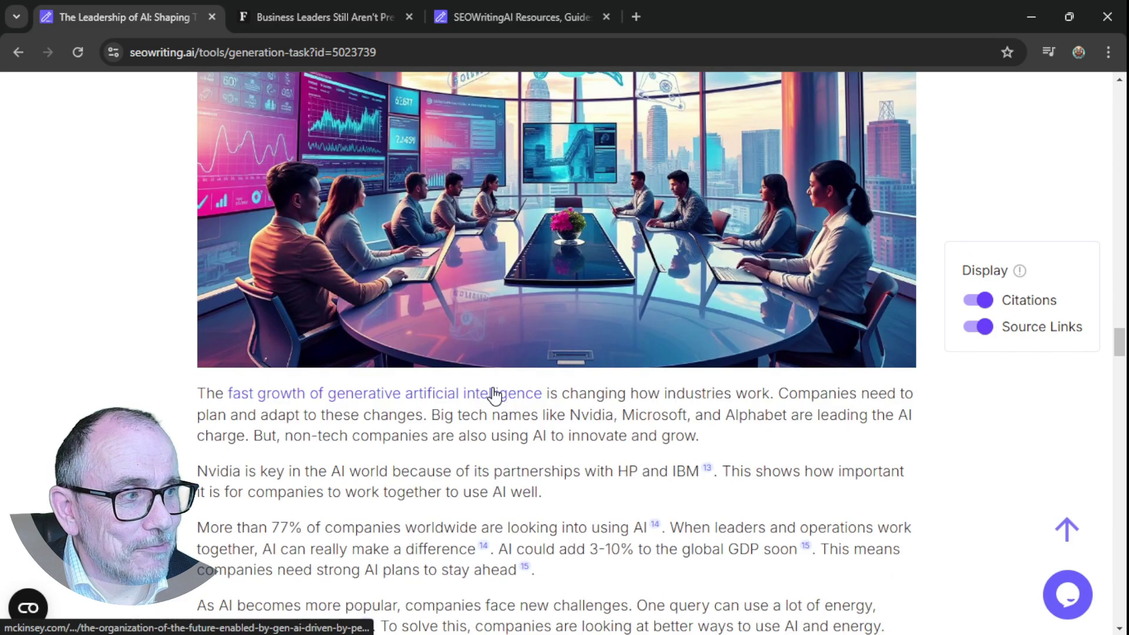
scroll(494, 394, "down", 4)
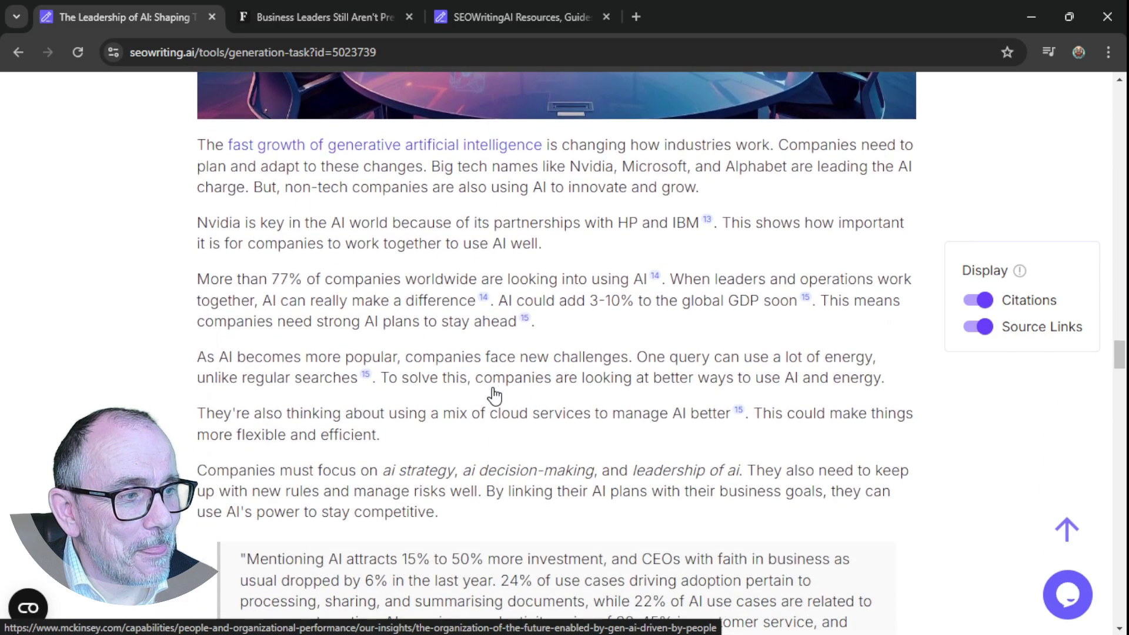
scroll(496, 394, "down", 7)
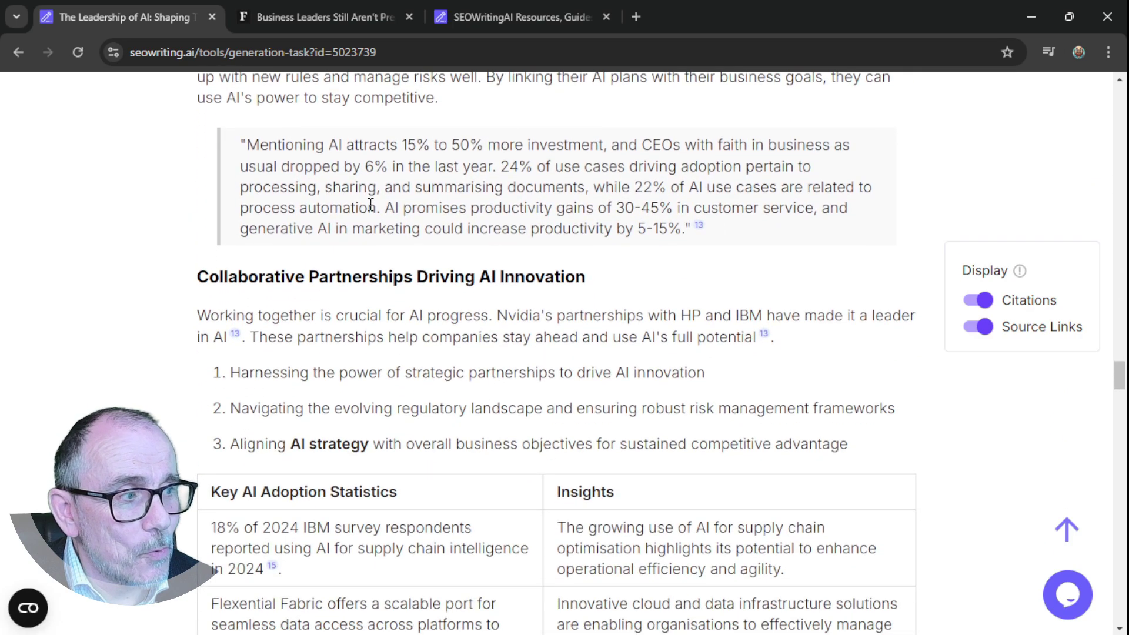
mouse_move(700, 228)
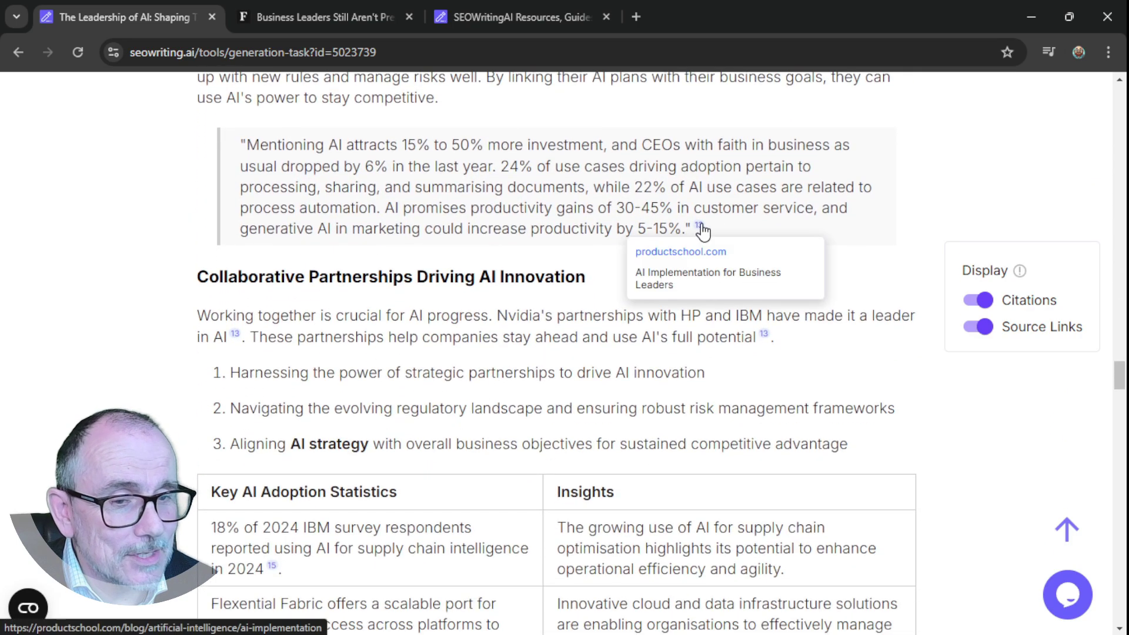
scroll(472, 192, "down", 3)
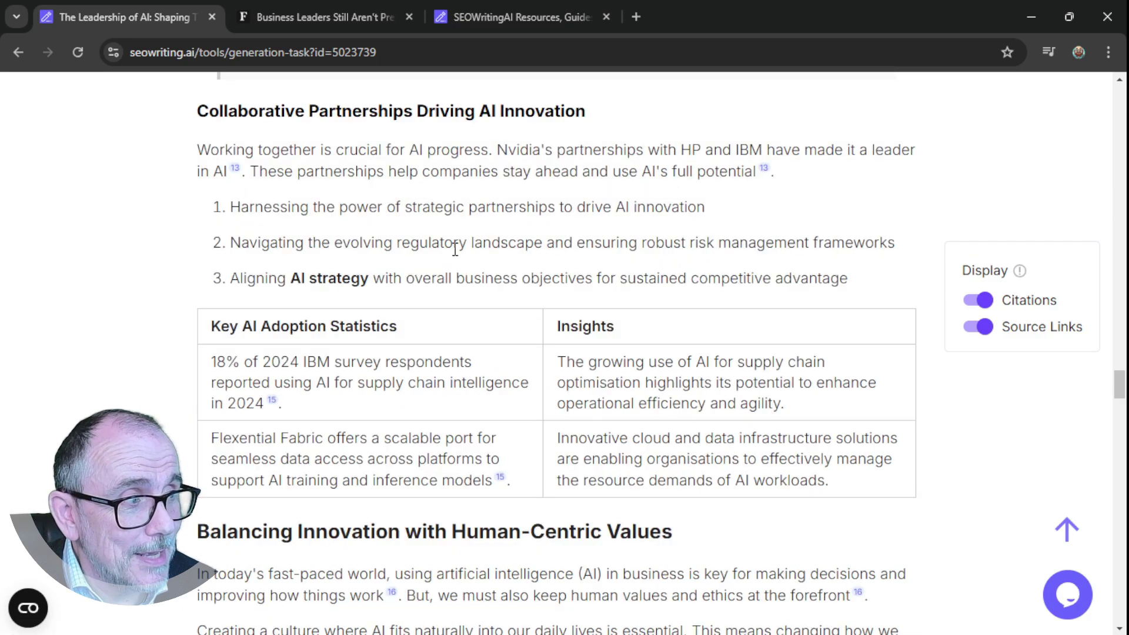
scroll(455, 249, "down", 4)
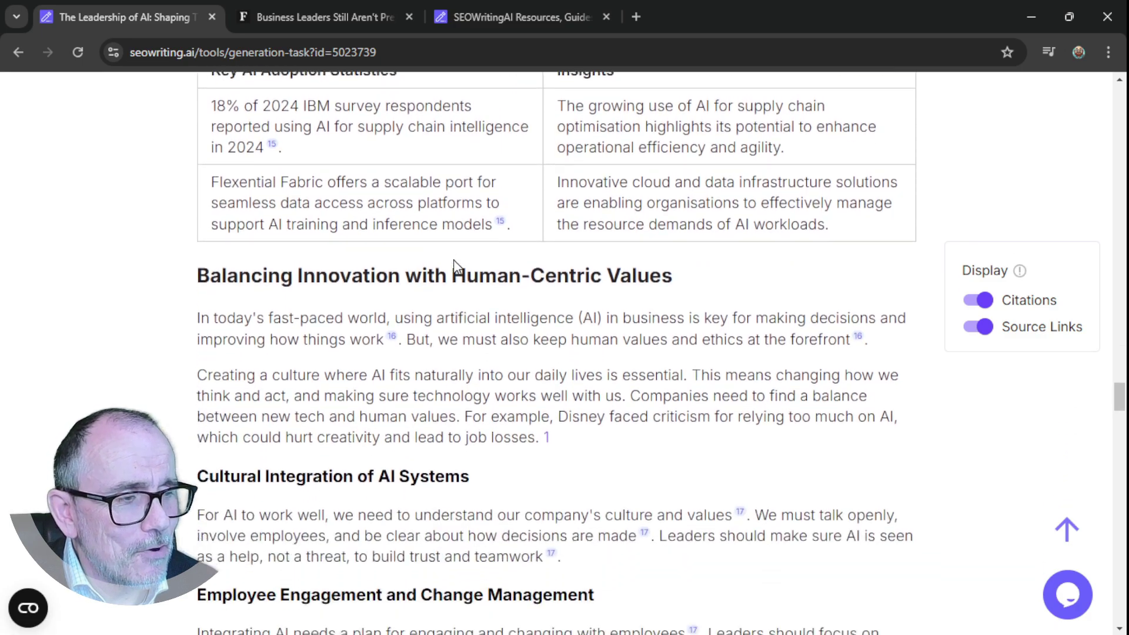
scroll(454, 259, "down", 10)
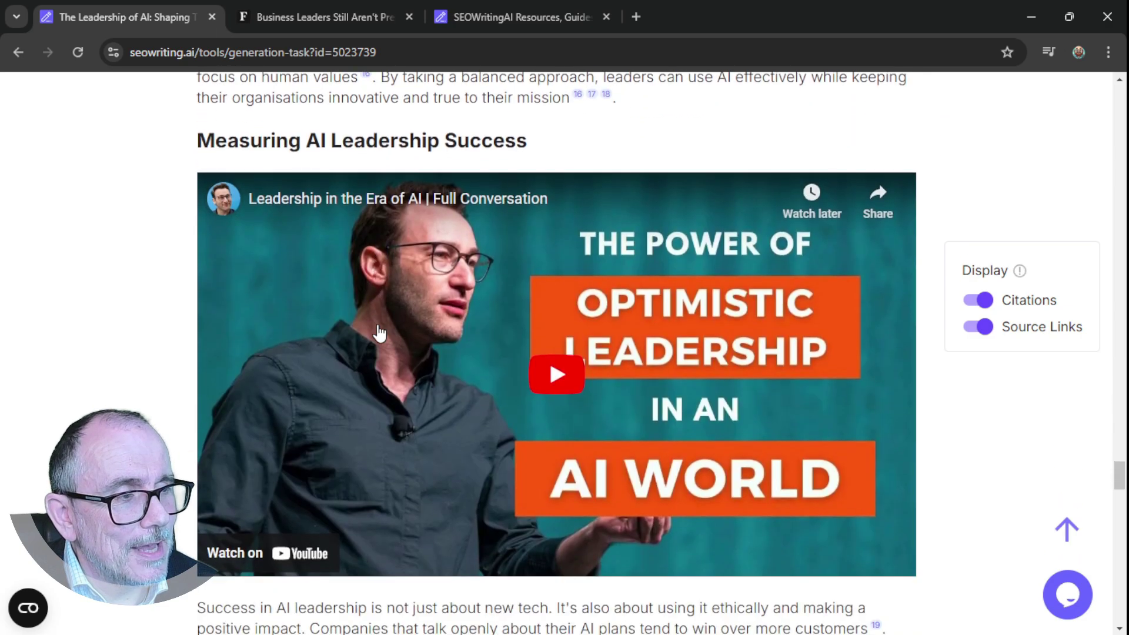
Play the 'Leadership in the Era of AI | Full Conversation' video for a few seconds, then pause it.
left_click(378, 330)
scroll(441, 303, "down", 1)
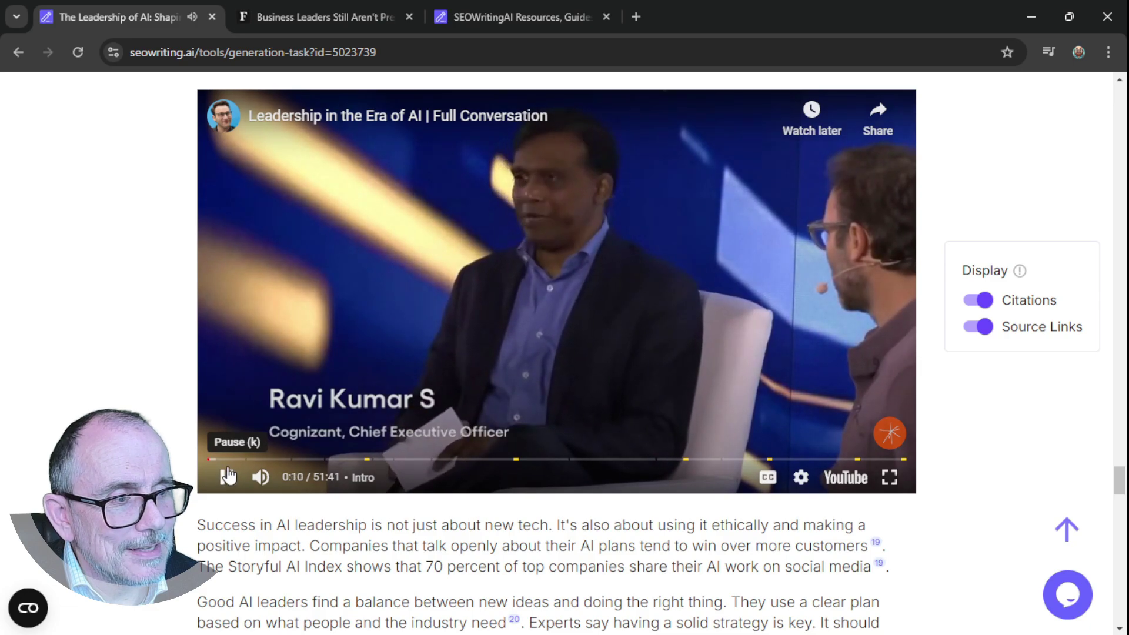
left_click(228, 475)
scroll(517, 253, "up", 3)
scroll(516, 251, "down", 10)
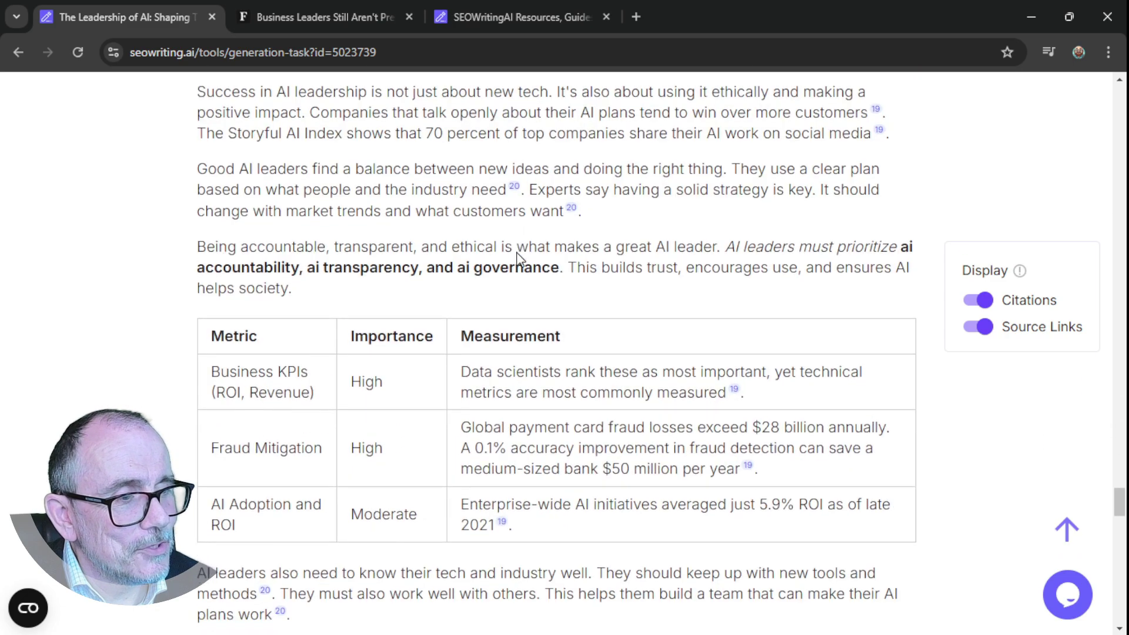
scroll(516, 251, "down", 1)
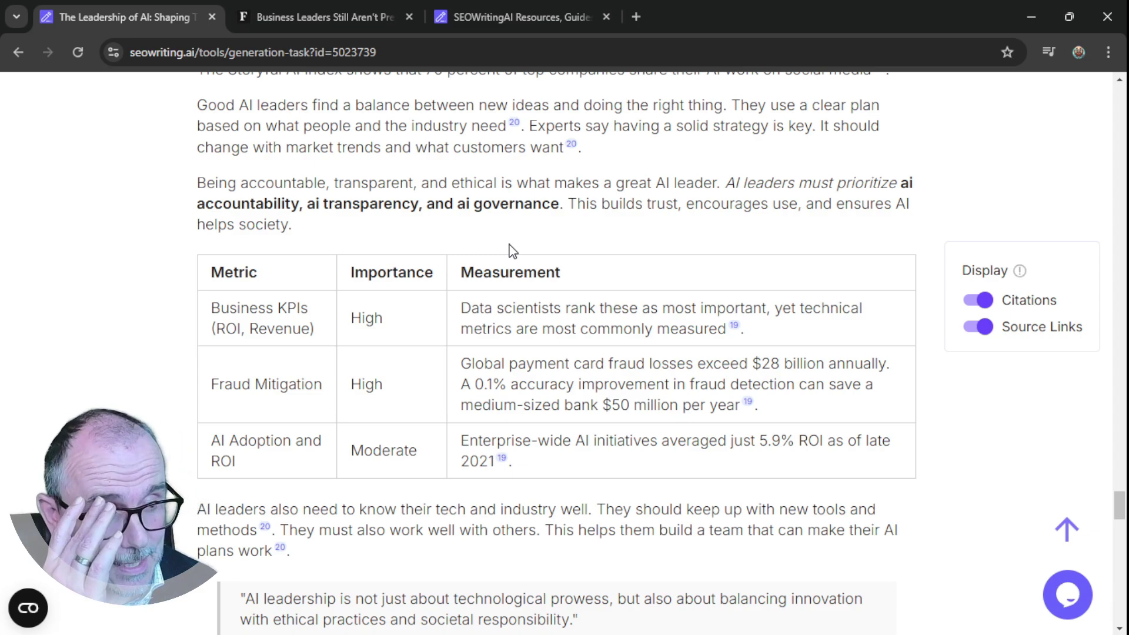
scroll(510, 250, "down", 6)
scroll(512, 259, "down", 3)
scroll(512, 259, "down", 9)
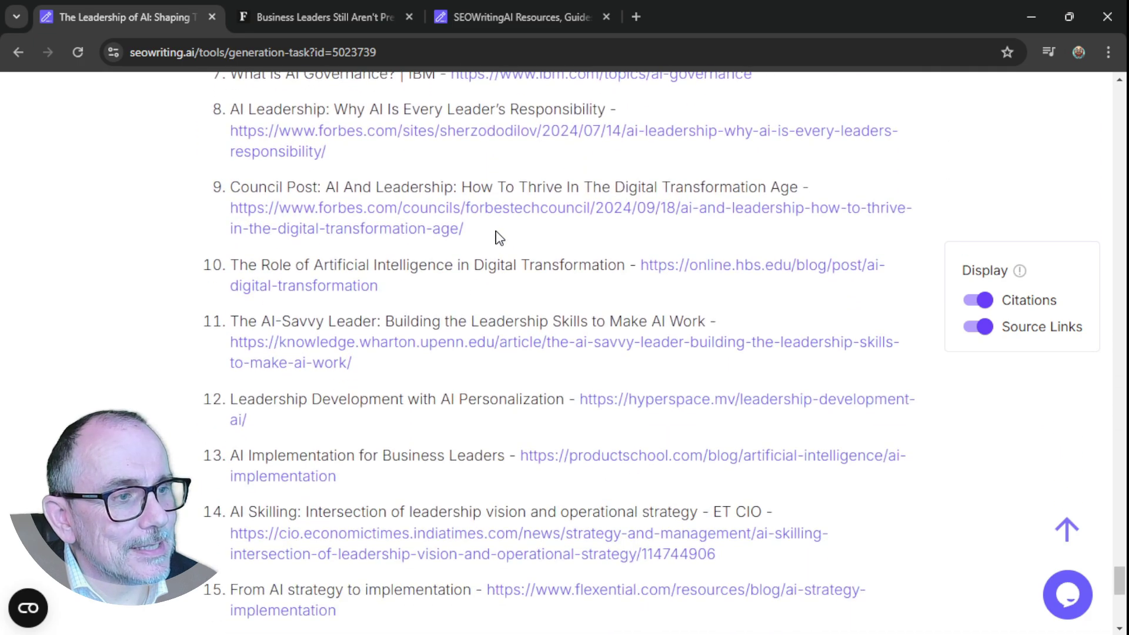
scroll(500, 237, "down", 7)
scroll(497, 232, "down", 3)
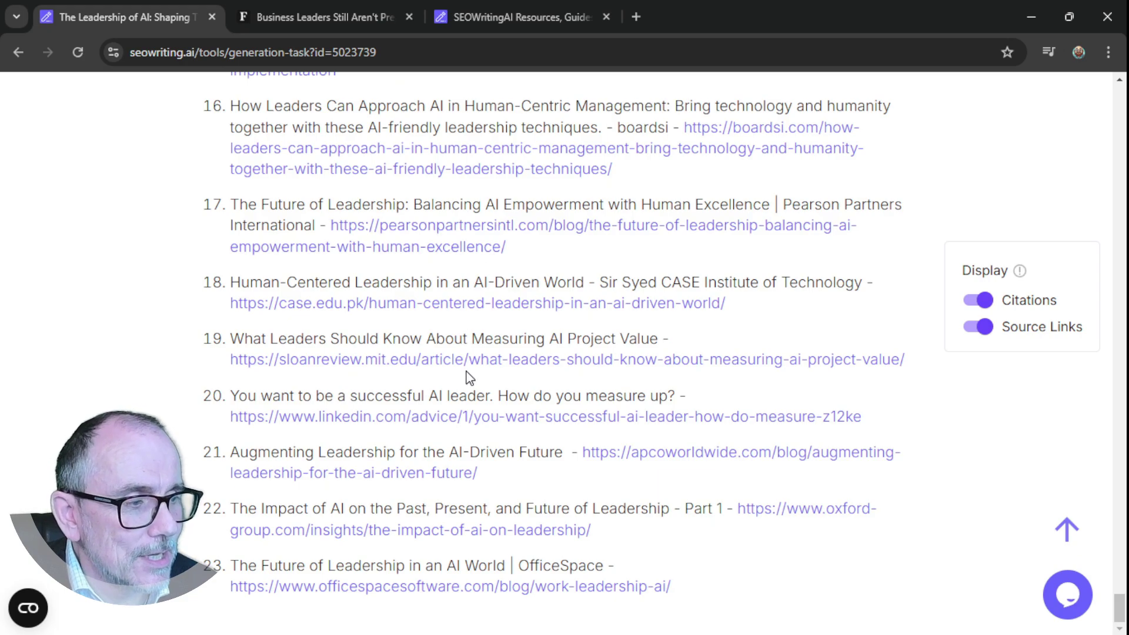
scroll(470, 377, "up", 18)
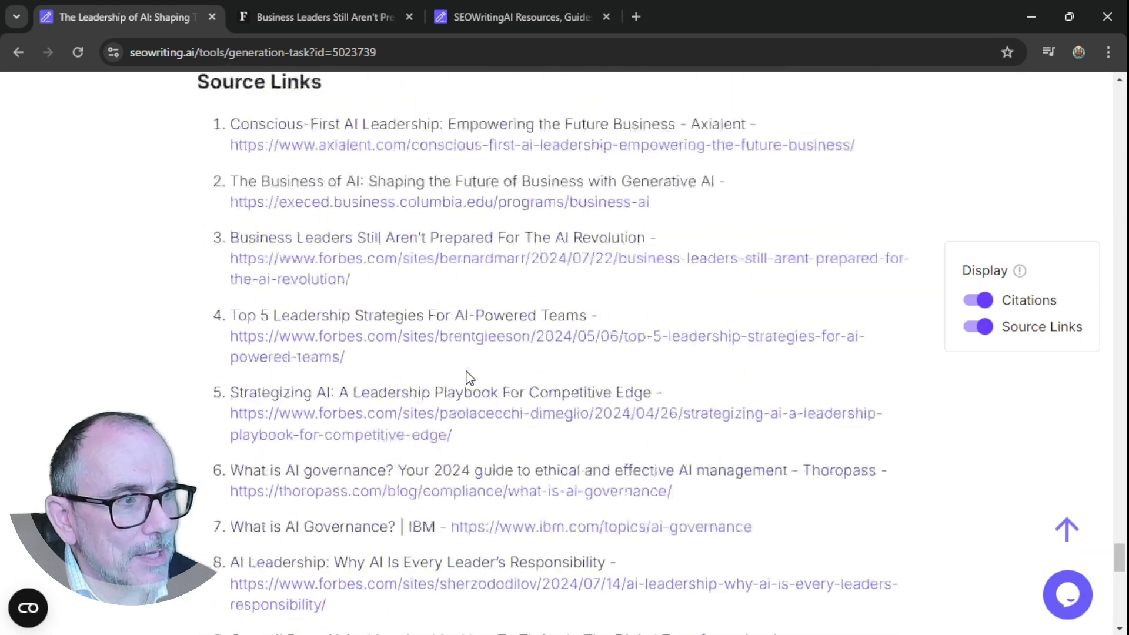
scroll(470, 378, "up", 20)
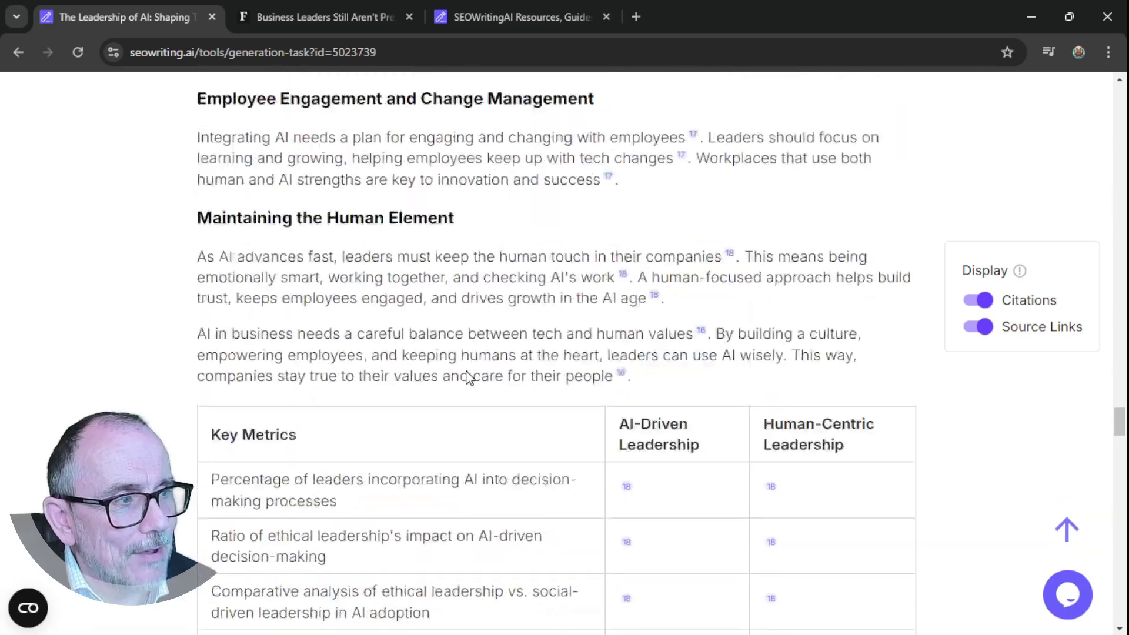
scroll(470, 378, "up", 20)
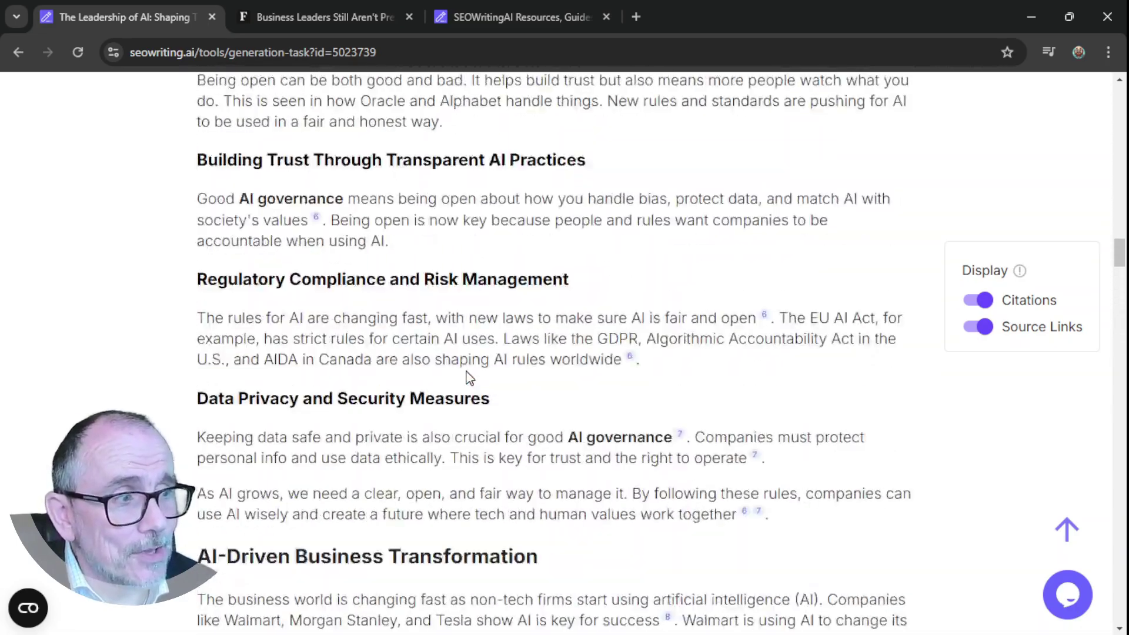
scroll(470, 378, "up", 20)
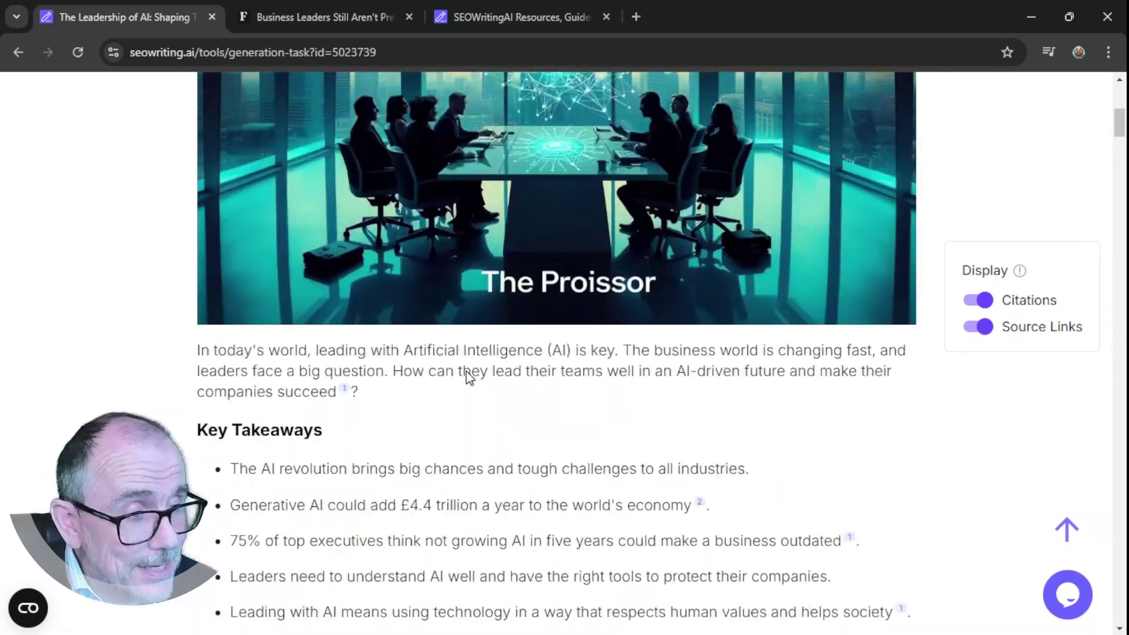
scroll(470, 378, "up", 2)
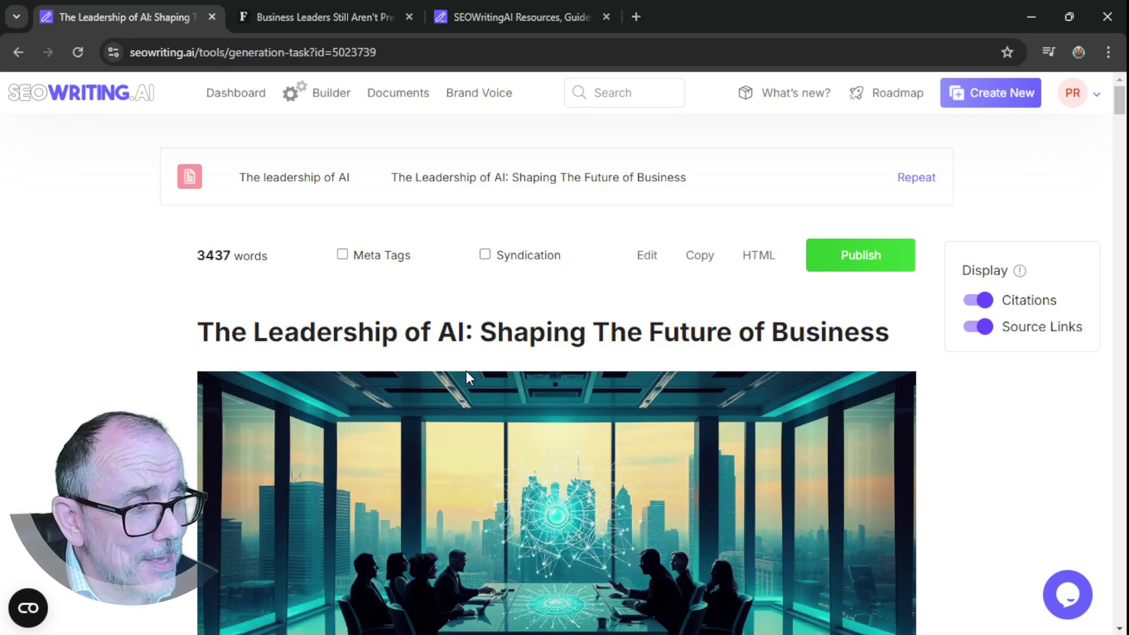
left_click(343, 255)
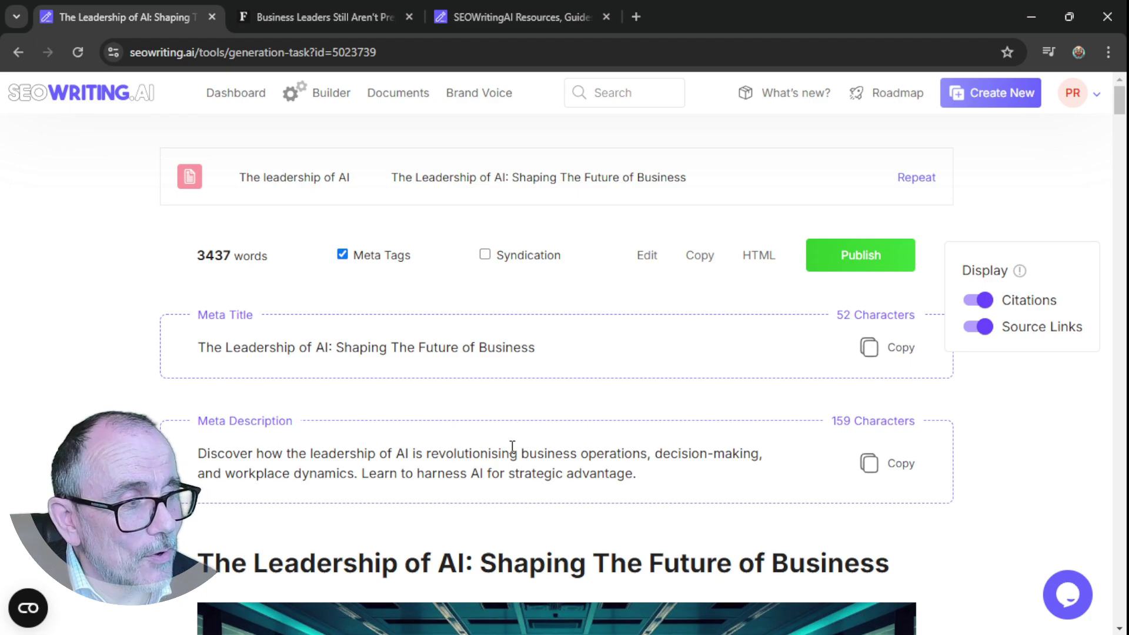
left_click(343, 255)
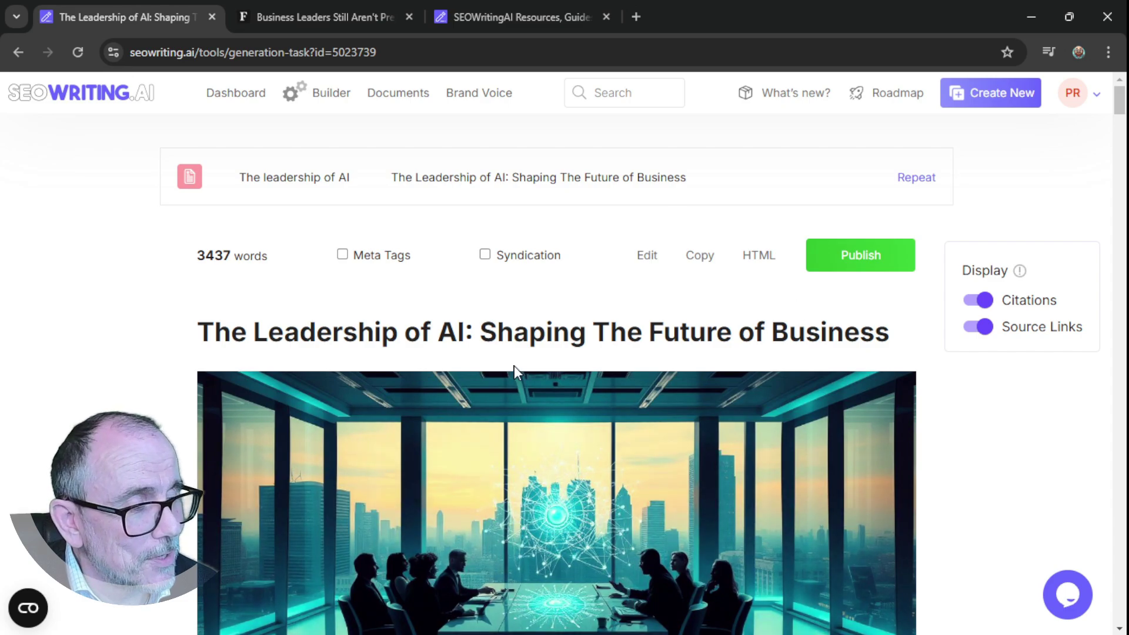
scroll(513, 365, "down", 4)
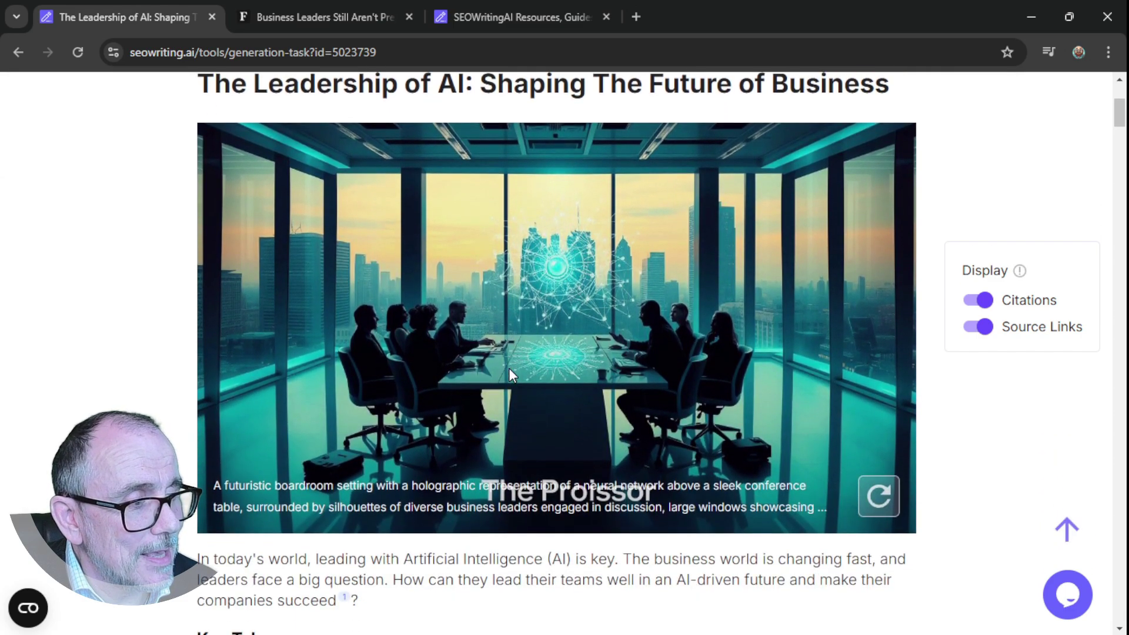
scroll(509, 368, "up", 4)
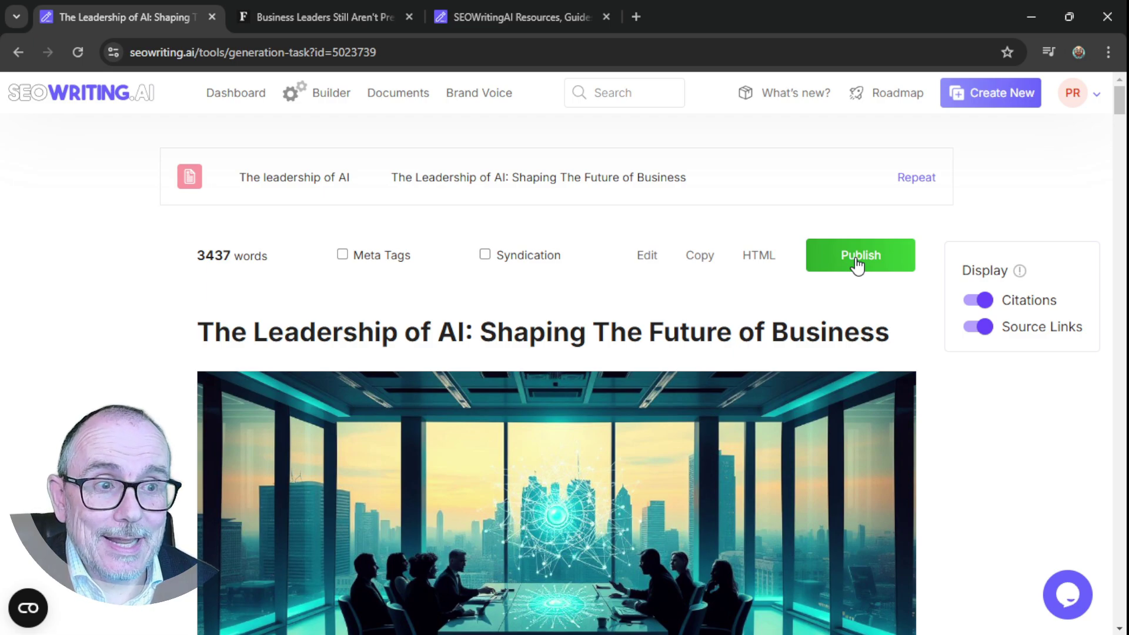
Open the Subscription billing page and compare the Free, Starter and Professional plan cards and features.
left_click(857, 264)
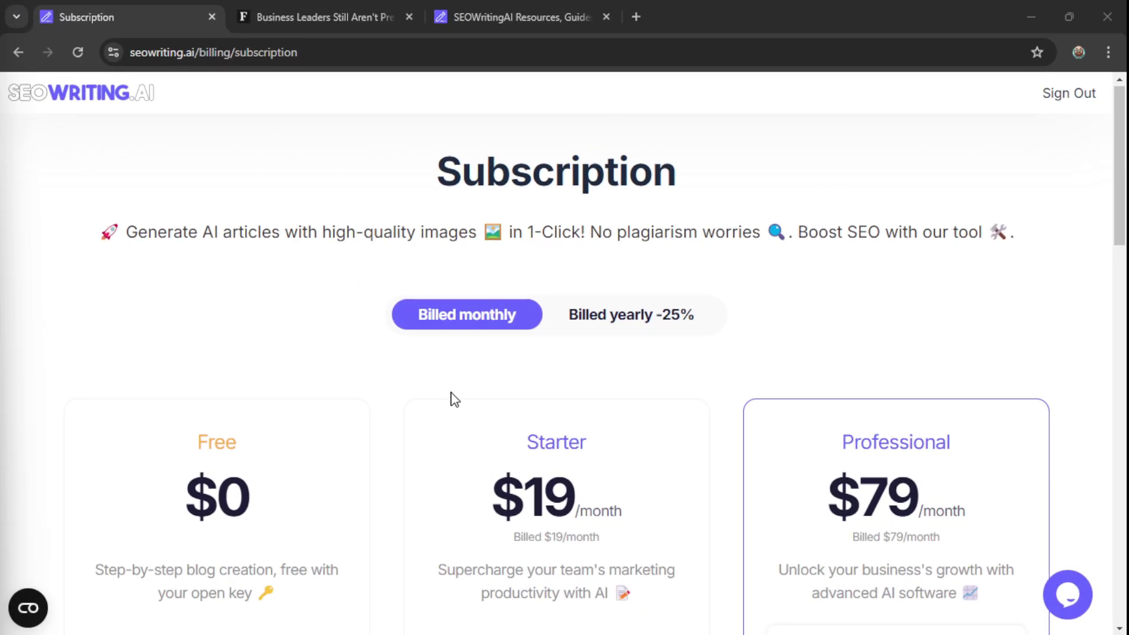
scroll(315, 312, "down", 5)
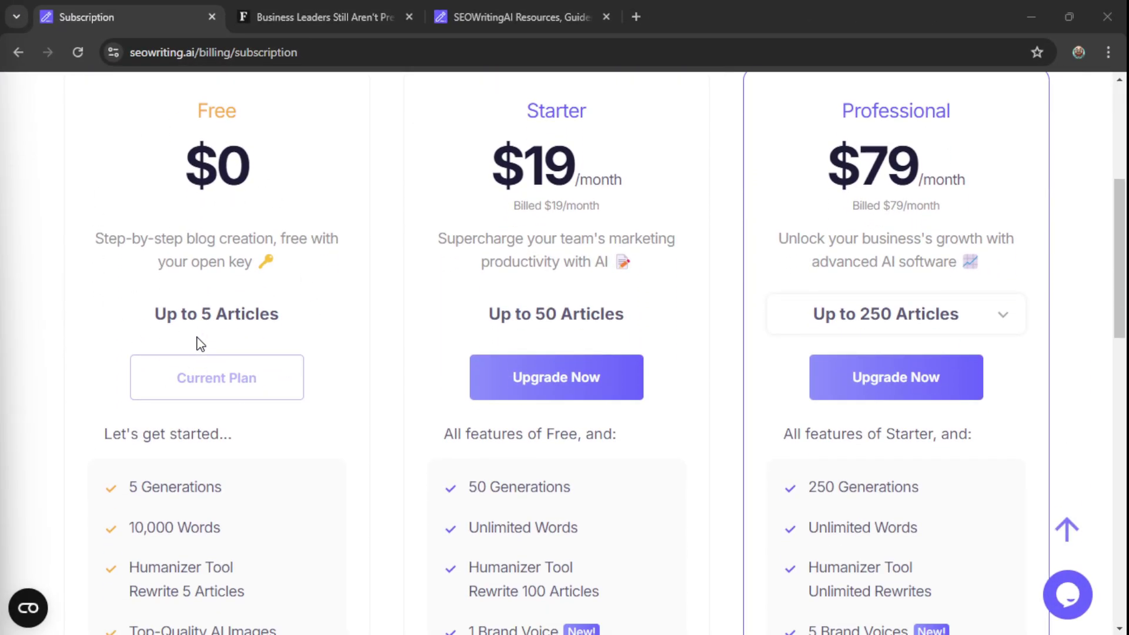
scroll(208, 336, "down", 3)
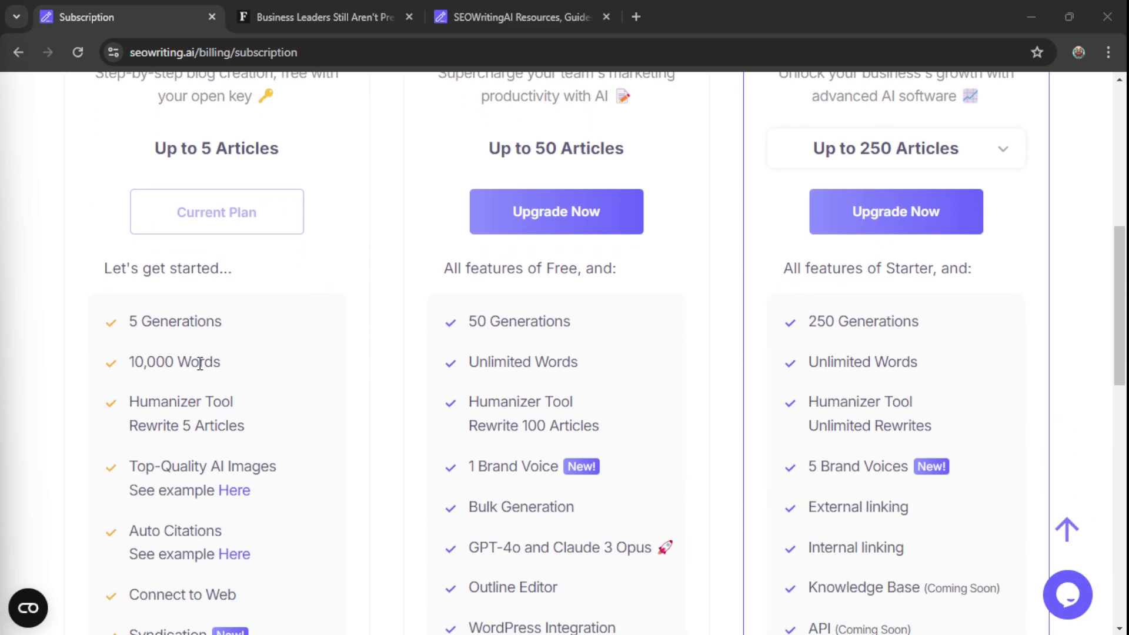
scroll(268, 393, "down", 3)
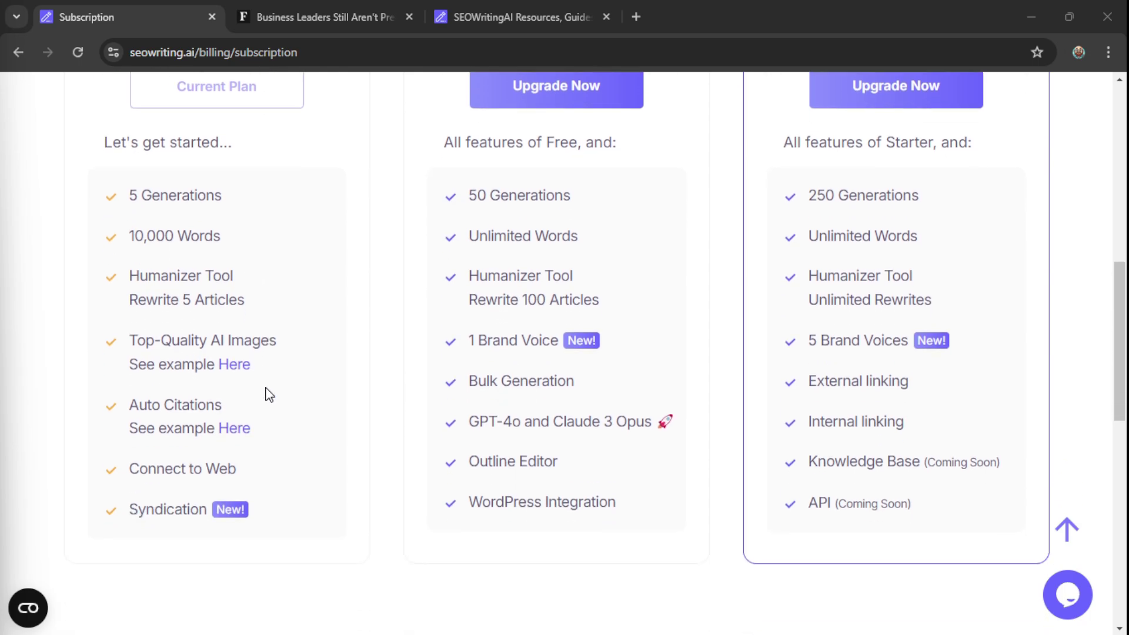
scroll(225, 330, "up", 3)
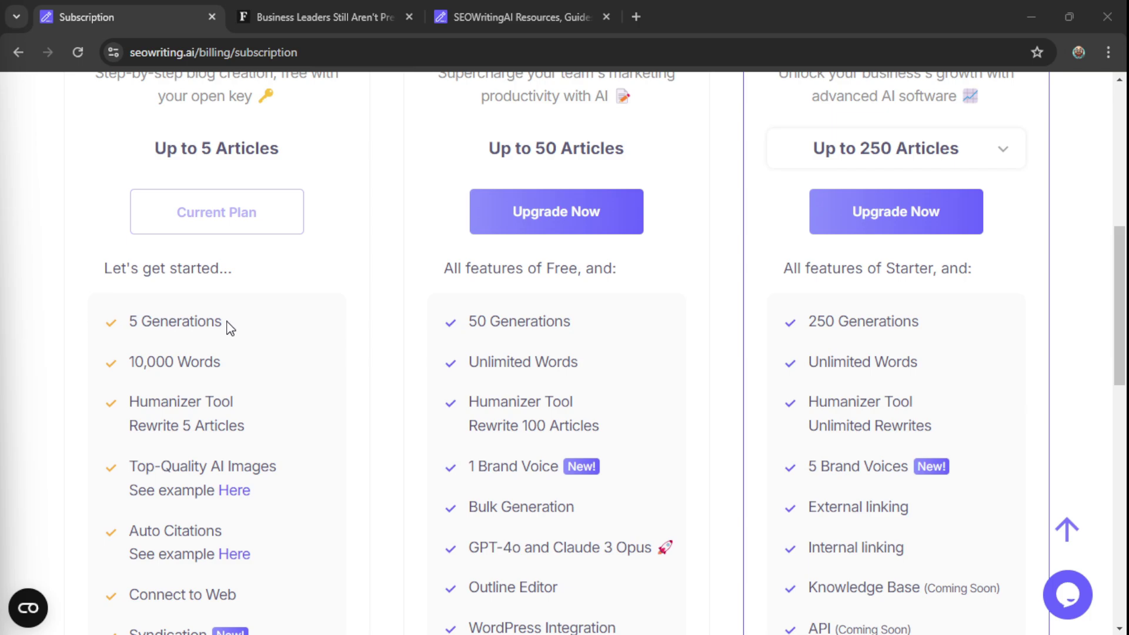
scroll(612, 316, "up", 3)
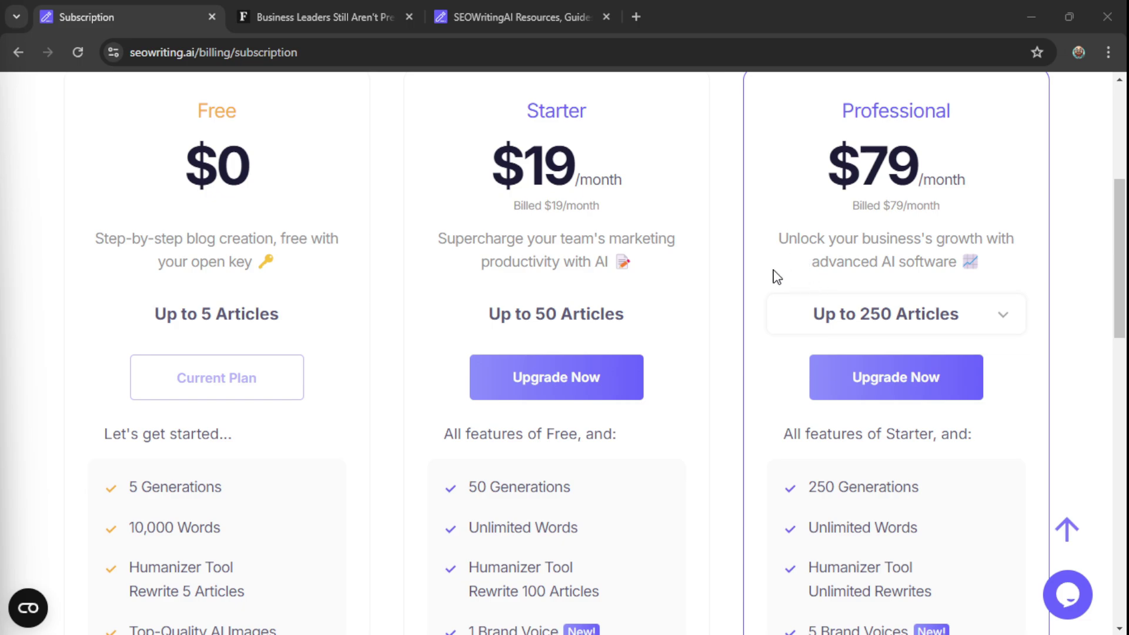
scroll(771, 288, "down", 1)
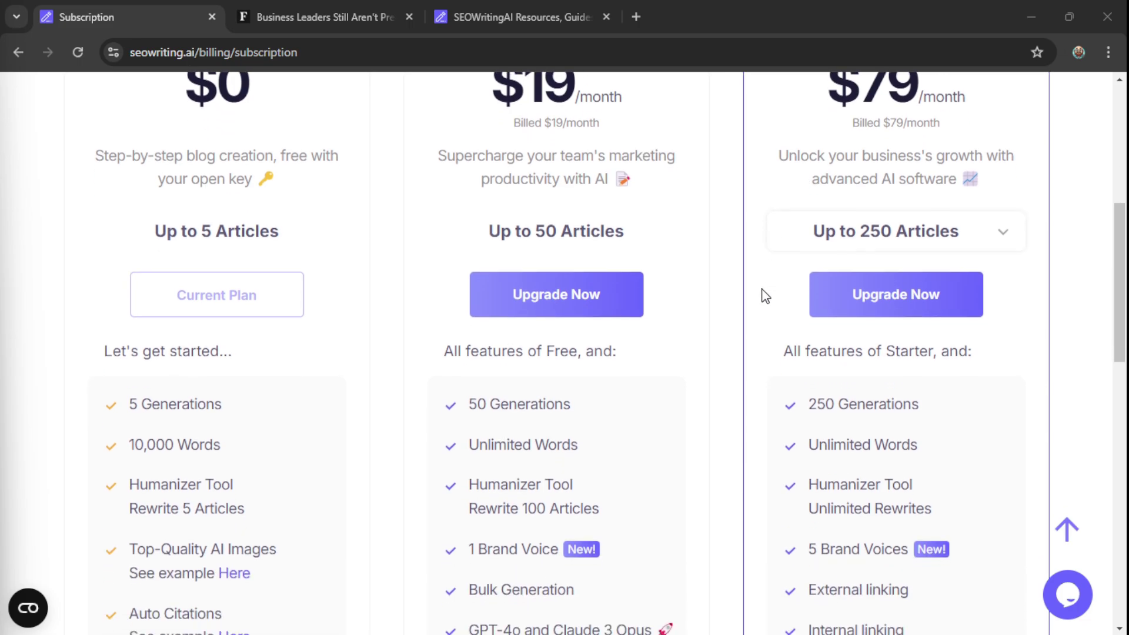
scroll(765, 295, "down", 3)
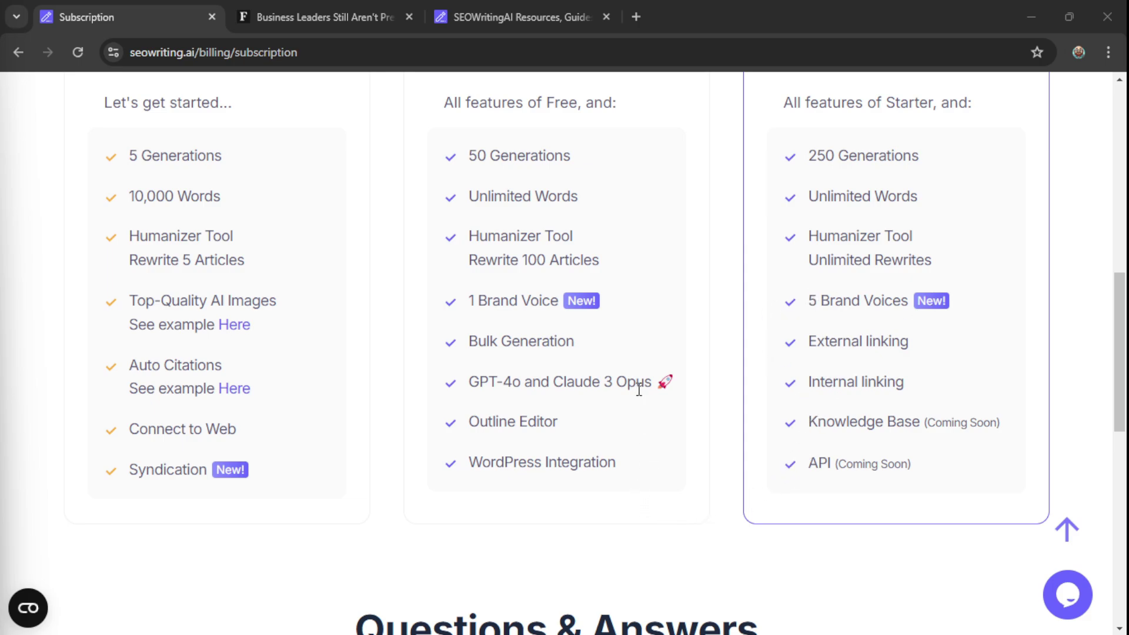
scroll(640, 390, "down", 1)
scroll(639, 390, "down", 1)
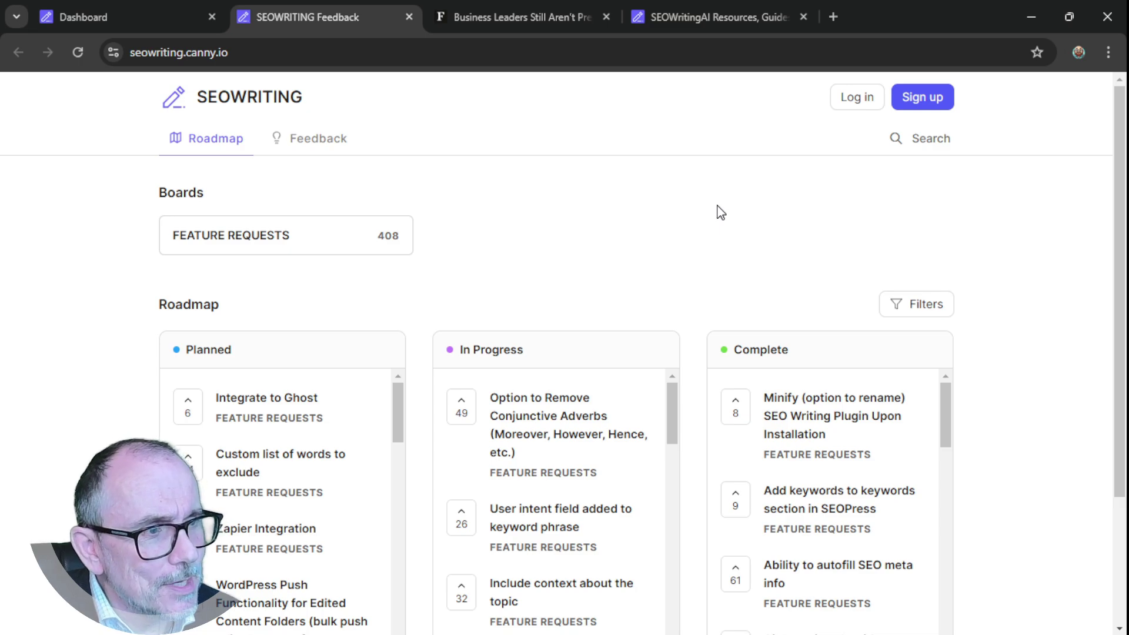
Browse the SEOWRITING Canny roadmap's Planned, In Progress and Complete feature requests.
scroll(399, 252, "down", 1)
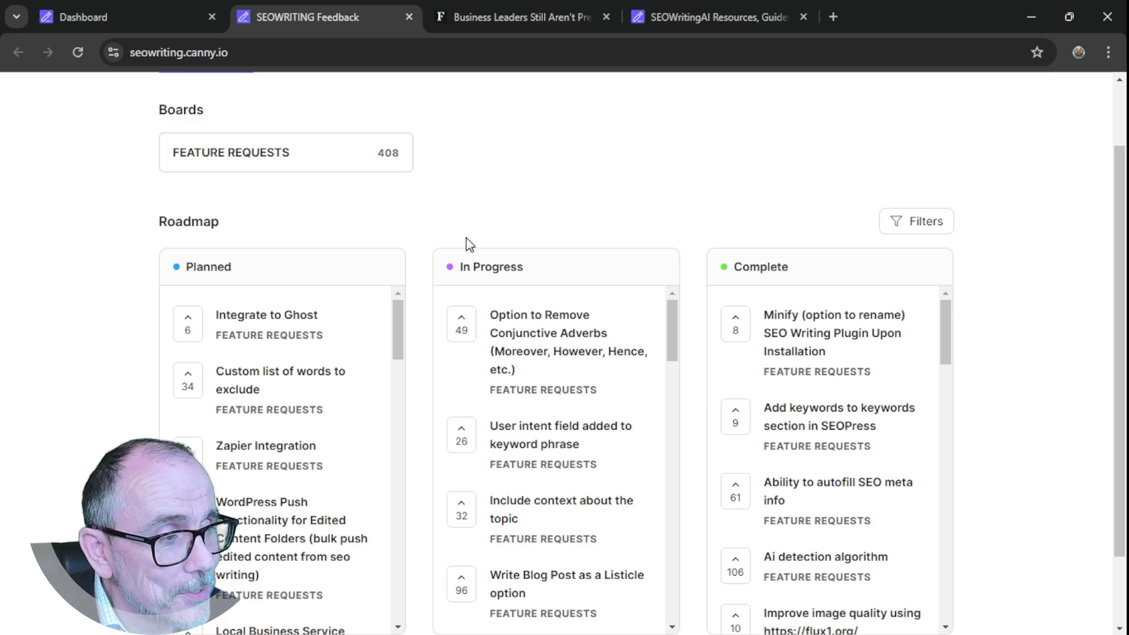
scroll(478, 228, "up", 2)
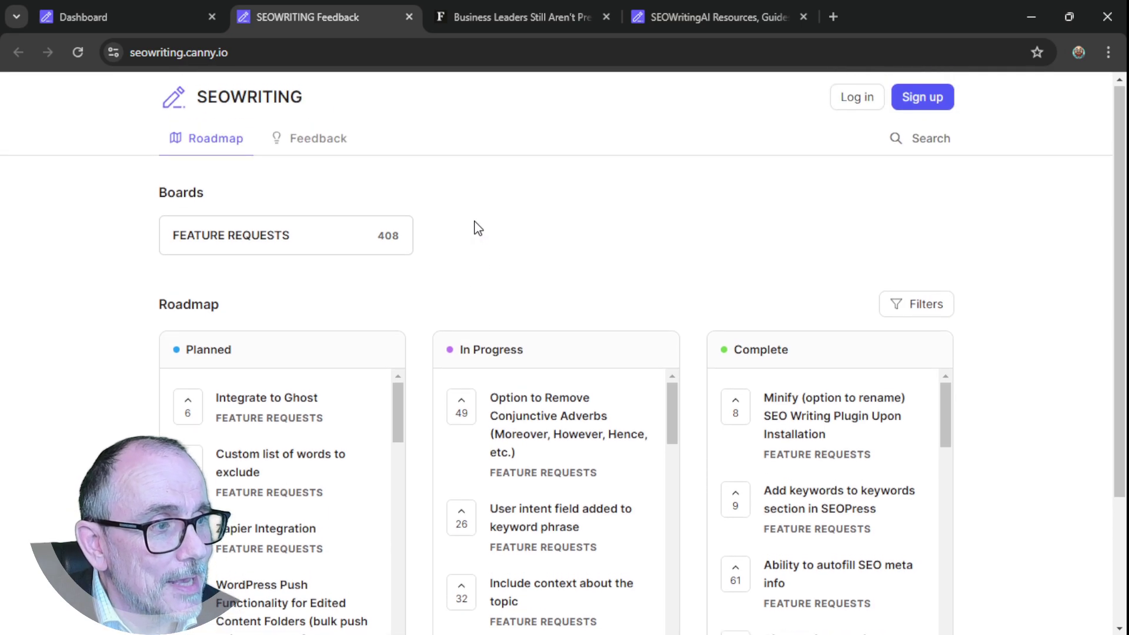